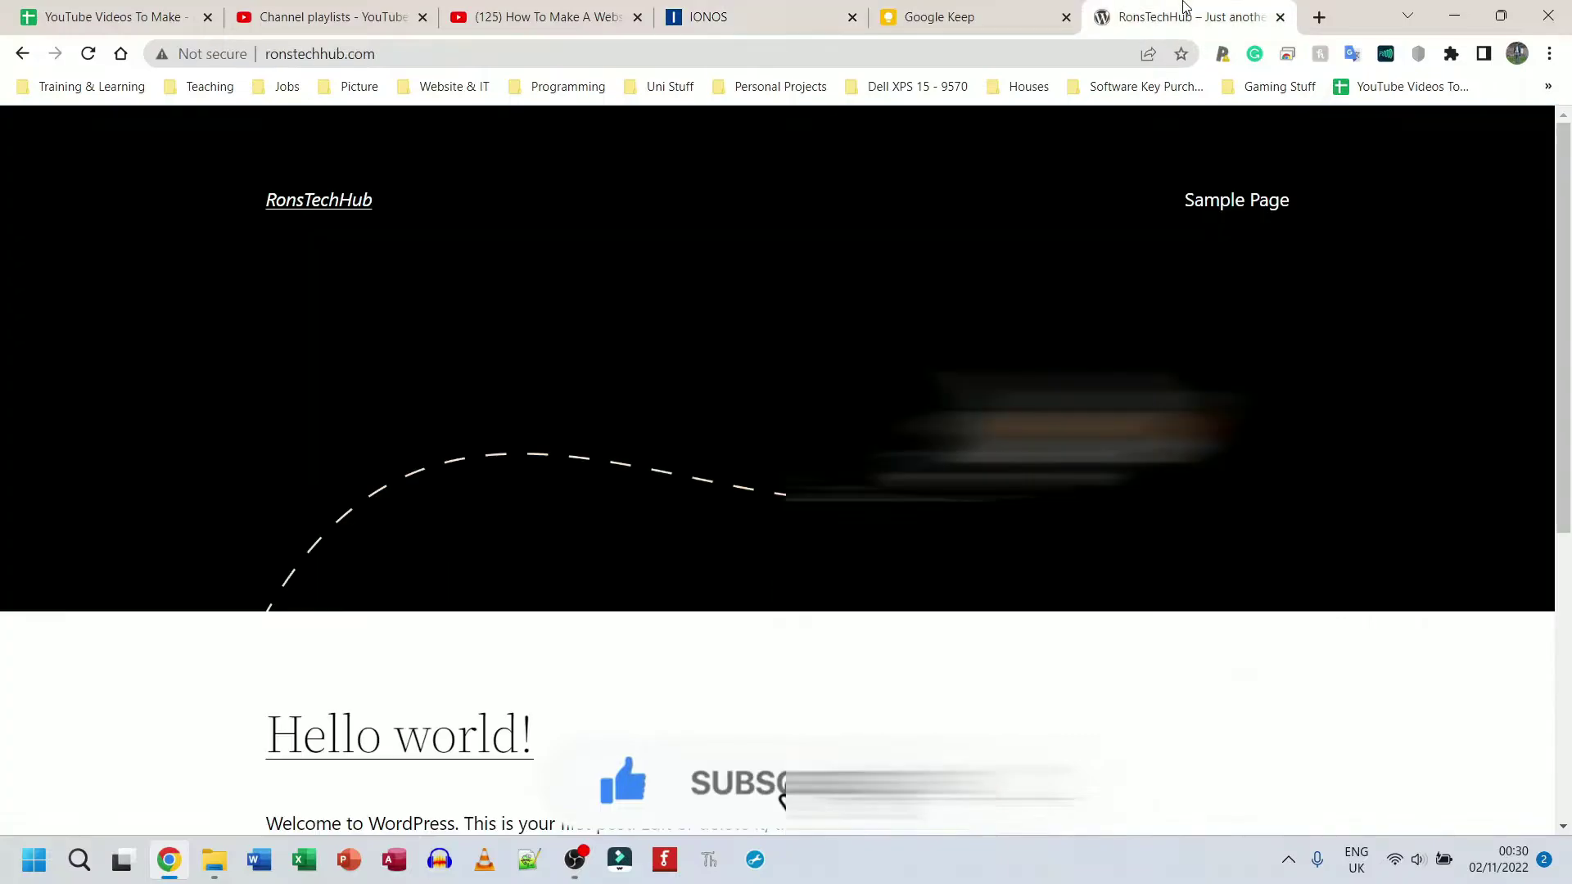
Look over the live RonsTechHub homepage
scroll(481, 421, down, 6)
scroll(481, 421, up, 6)
scroll(481, 420, down, 6)
scroll(487, 414, up, 6)
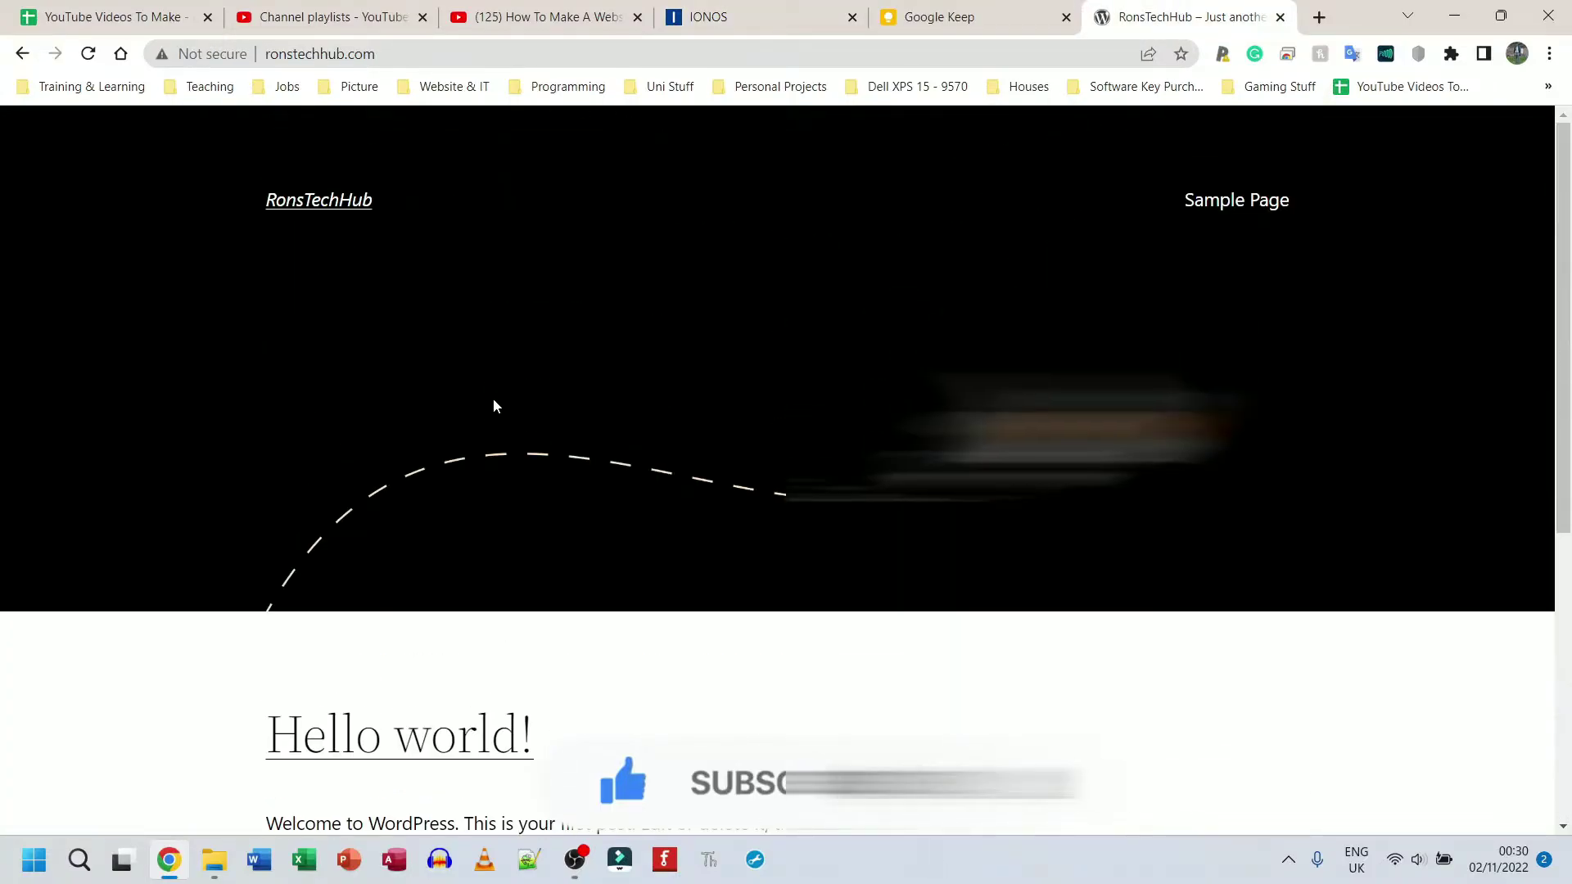
Switch to the IONOS project page, open the RonsTechHub website for editing and log in to its WordPress admin
click(713, 11)
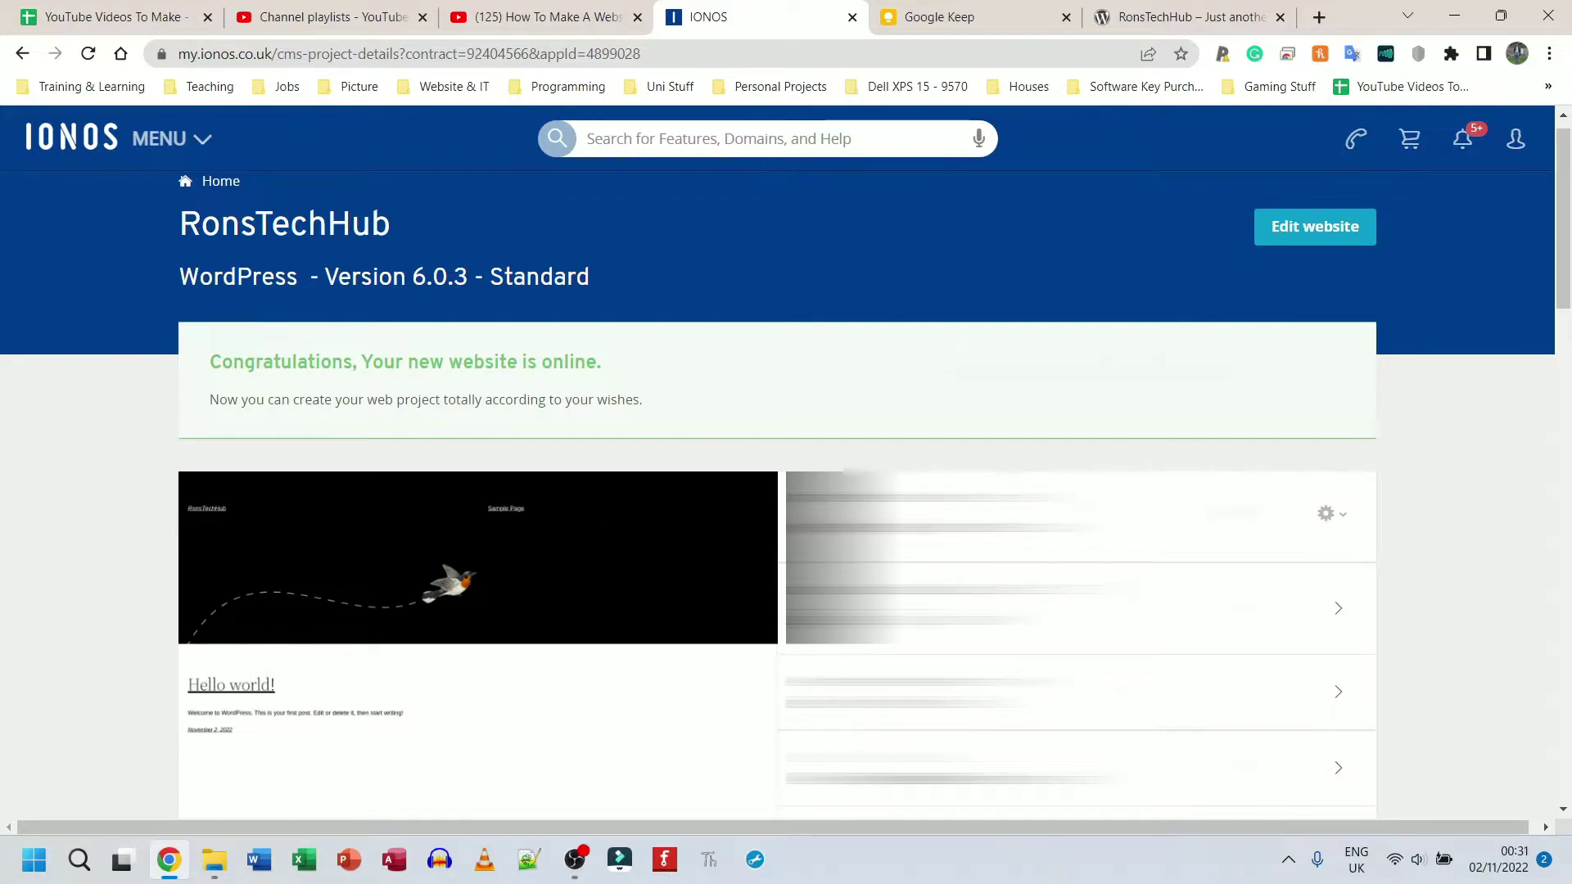
scroll(786, 491, down, 5)
scroll(786, 491, down, 4)
scroll(786, 491, up, 9)
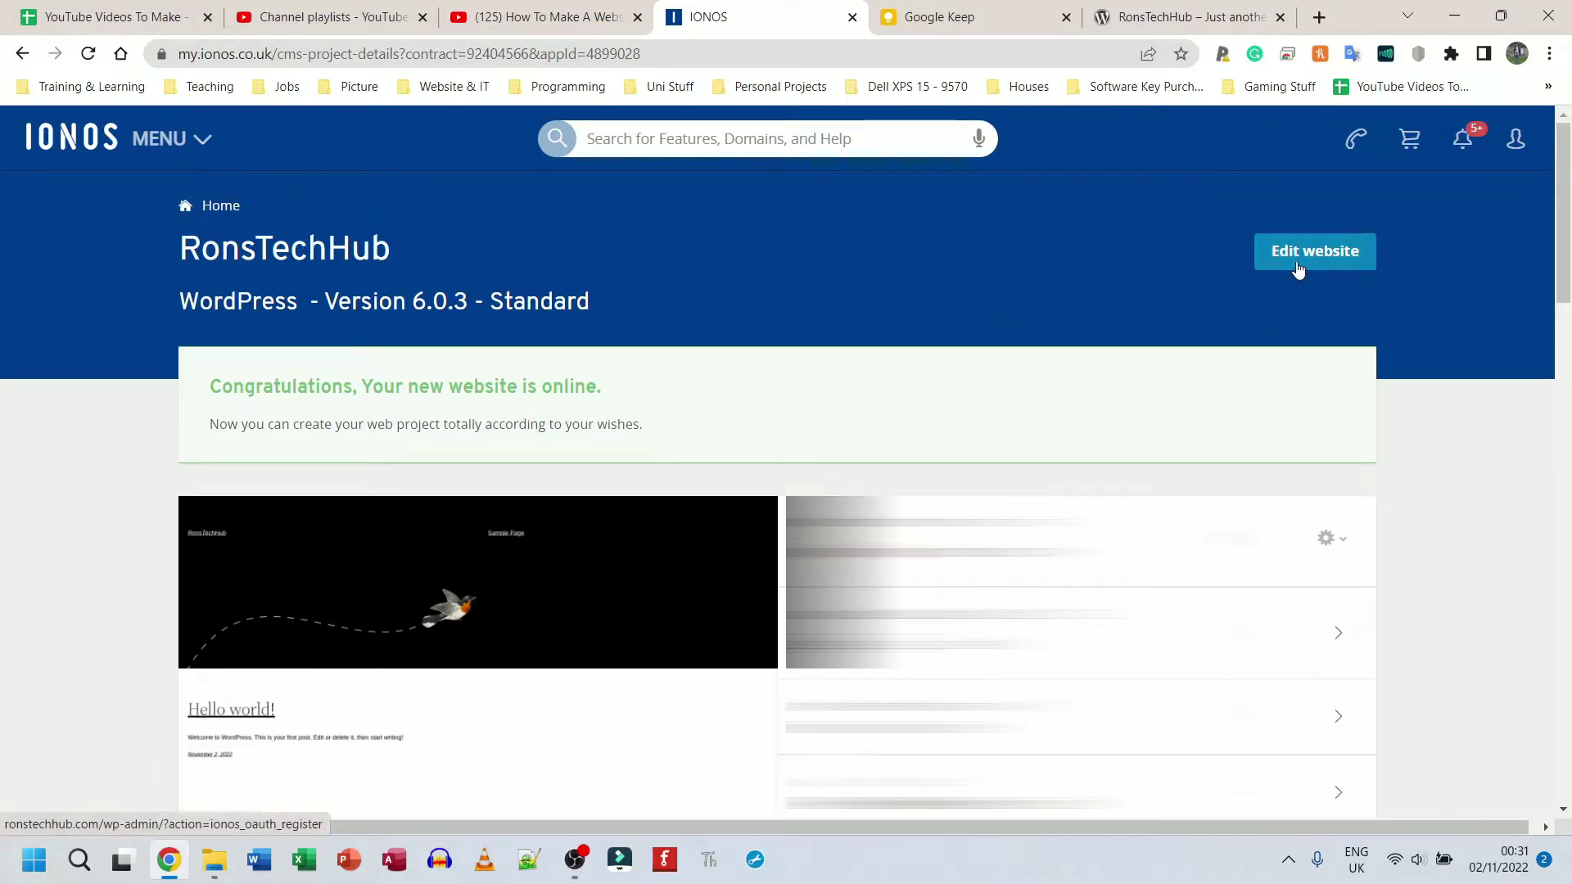
click(1299, 266)
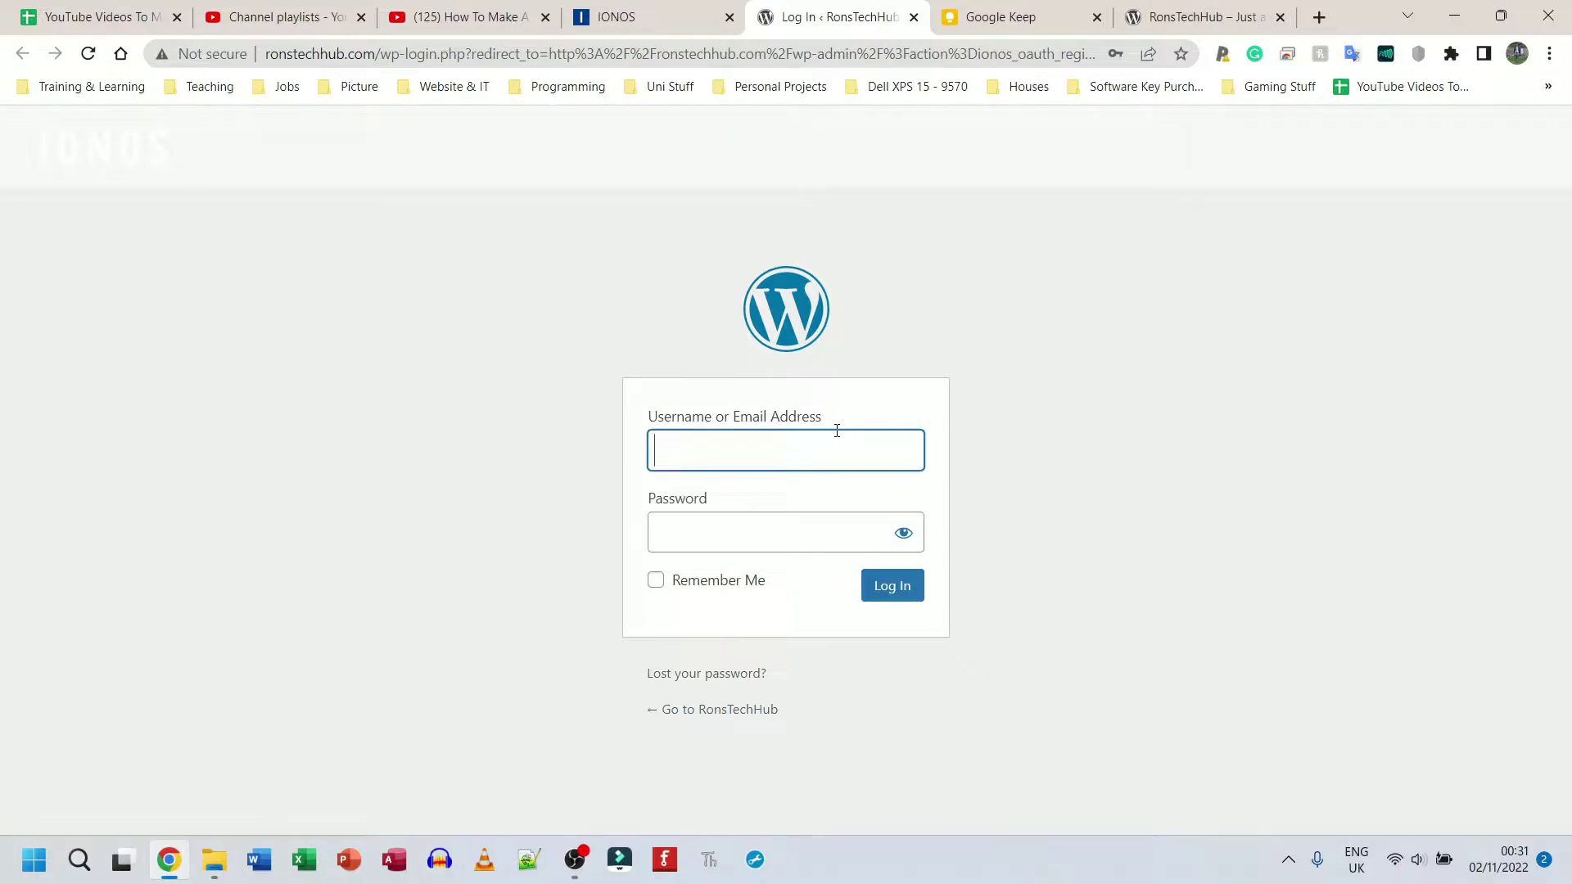
click(892, 666)
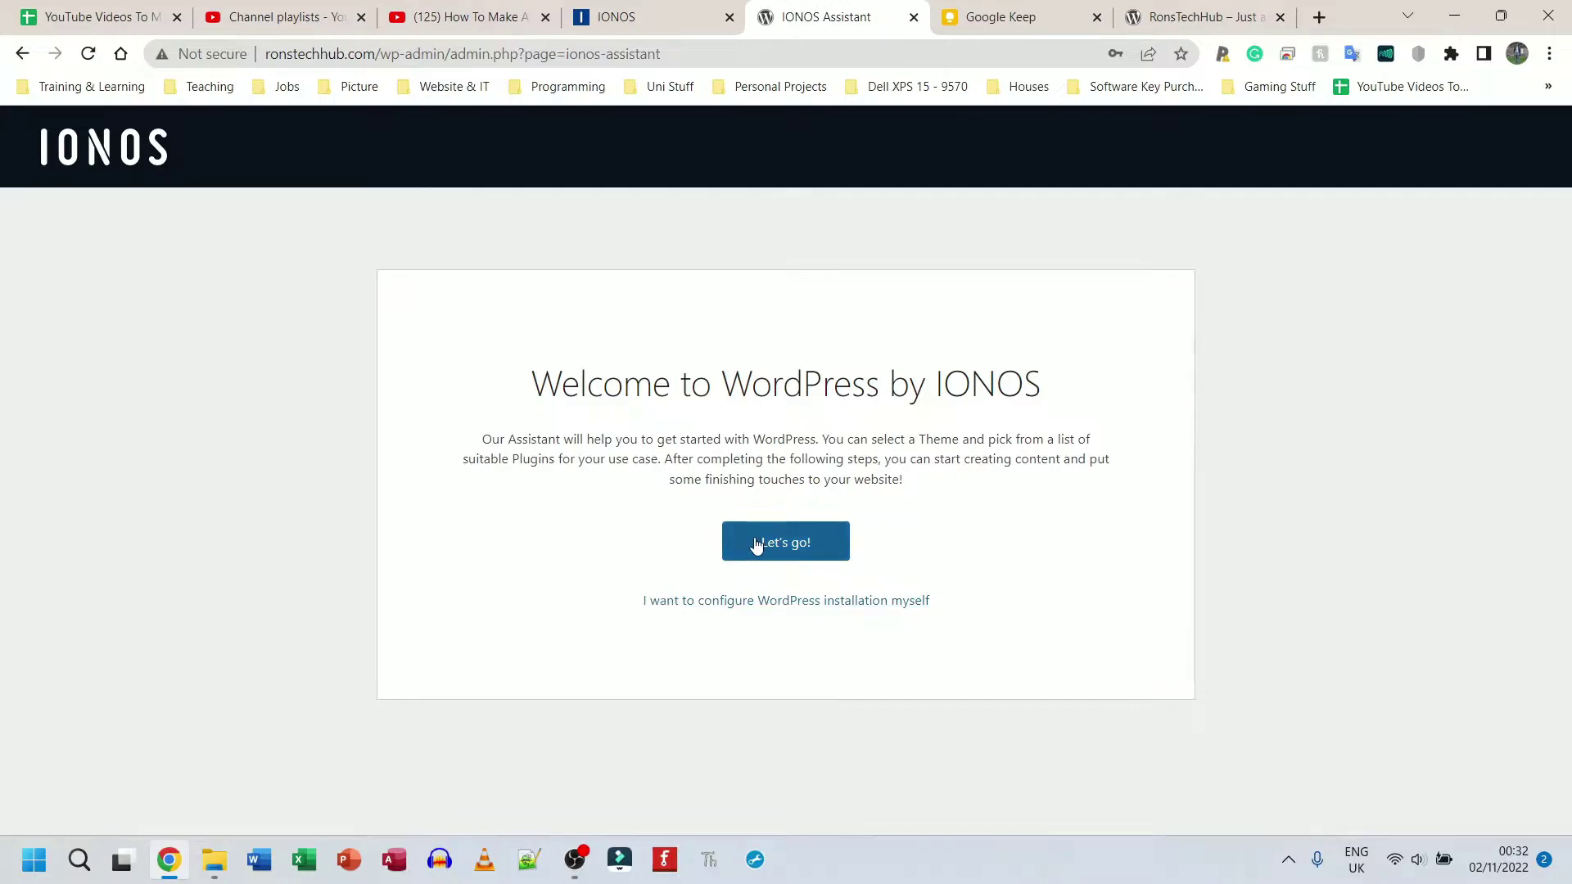
Skip the IONOS Assistant by choosing to configure the WordPress installation yourself
key(ctrl+plus)
key(ctrl+plus)
key(ctrl+plus)
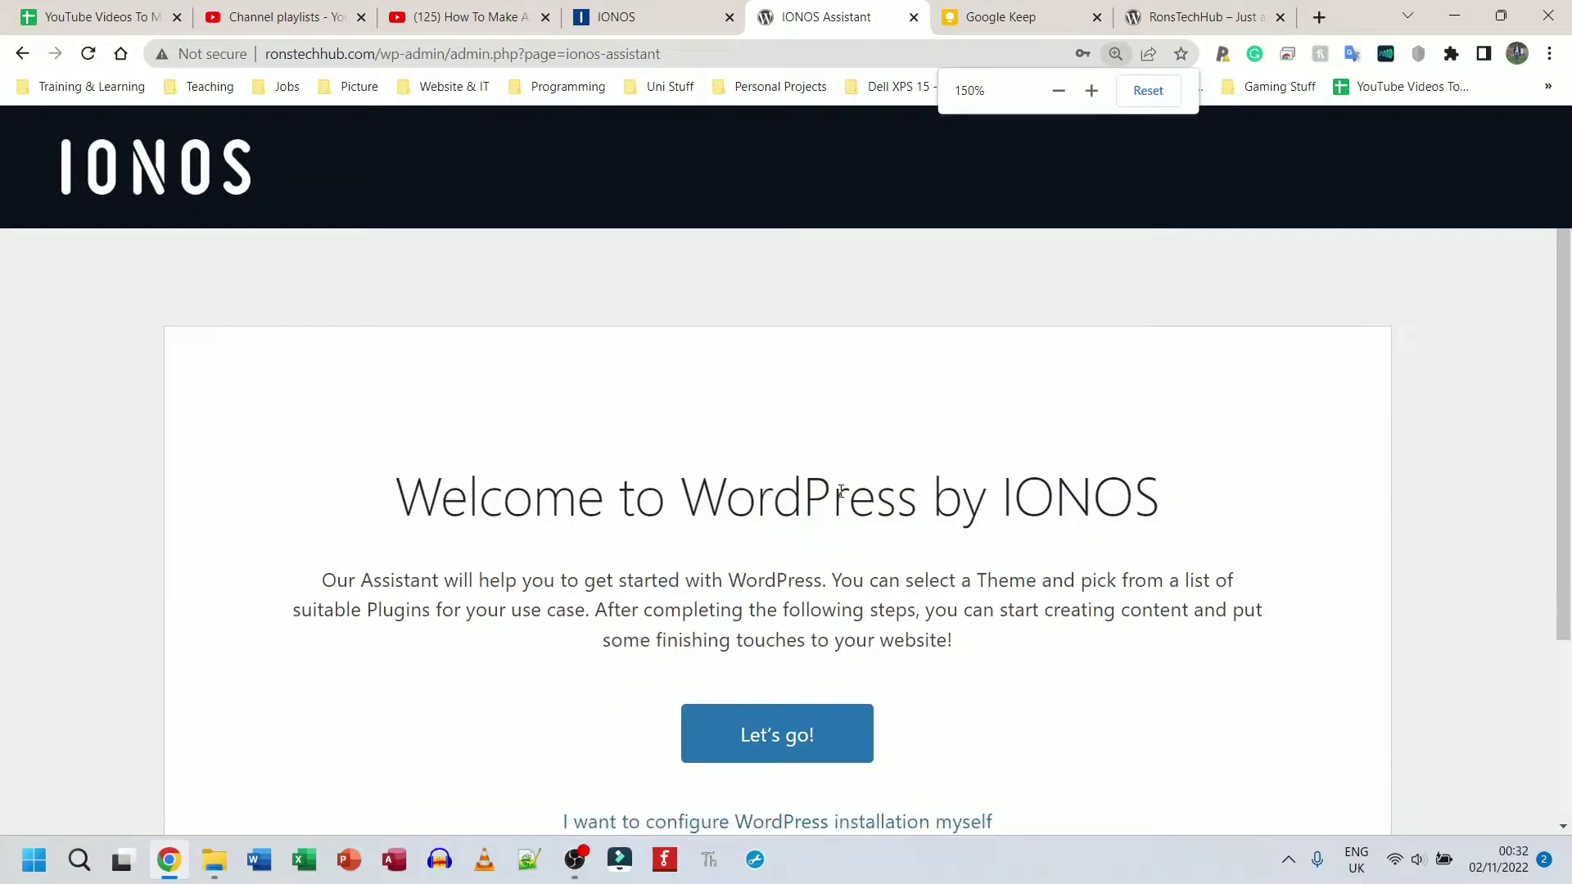
scroll(834, 495, down, 3)
scroll(775, 356, up, 2)
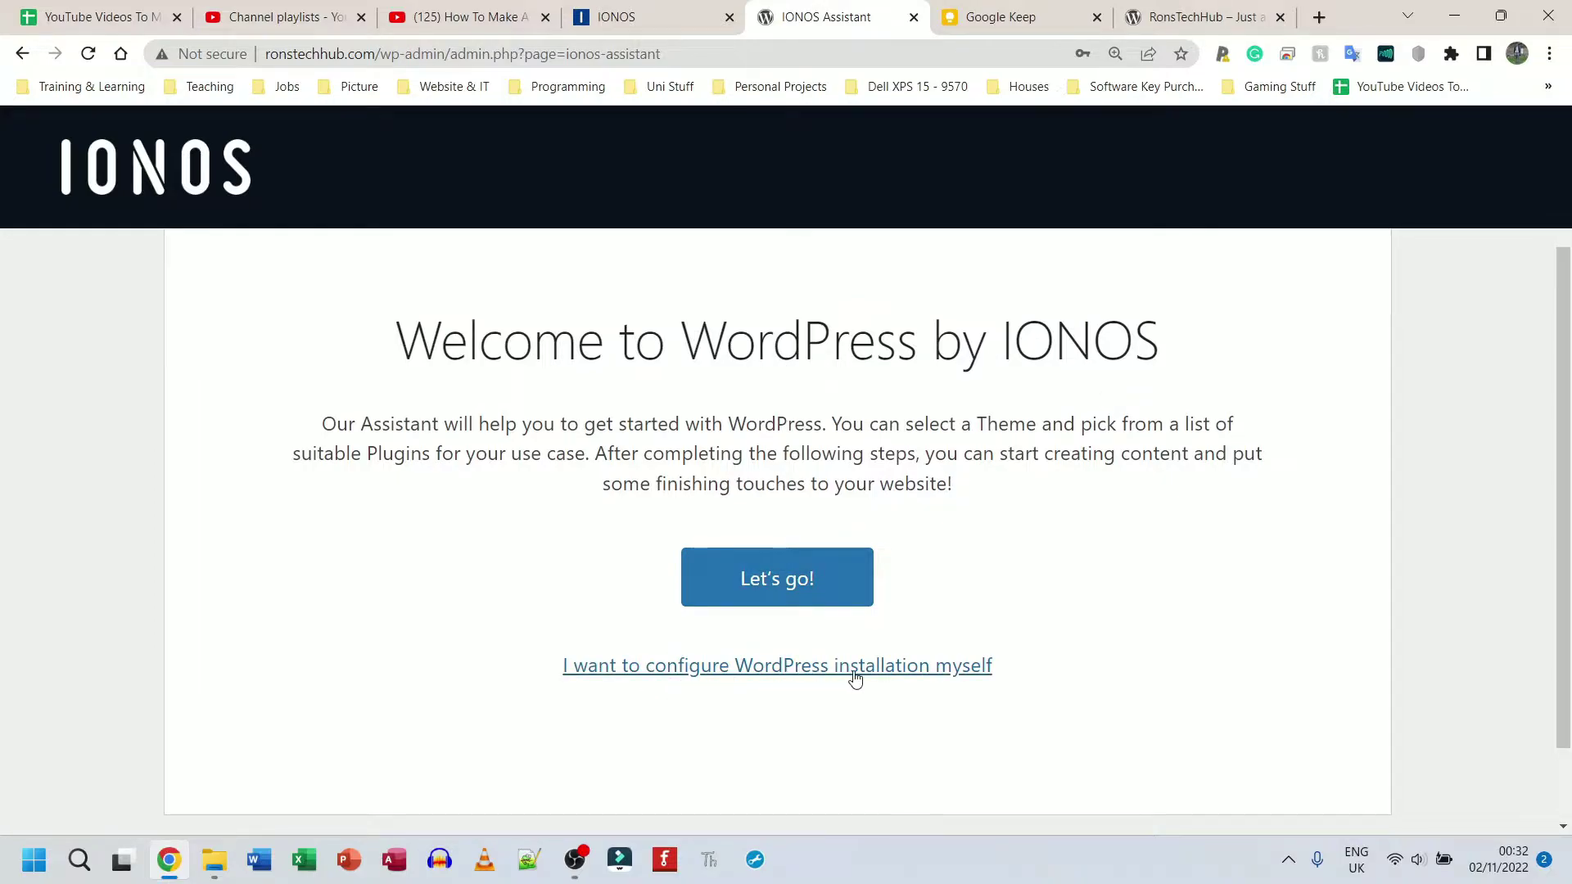
click(916, 677)
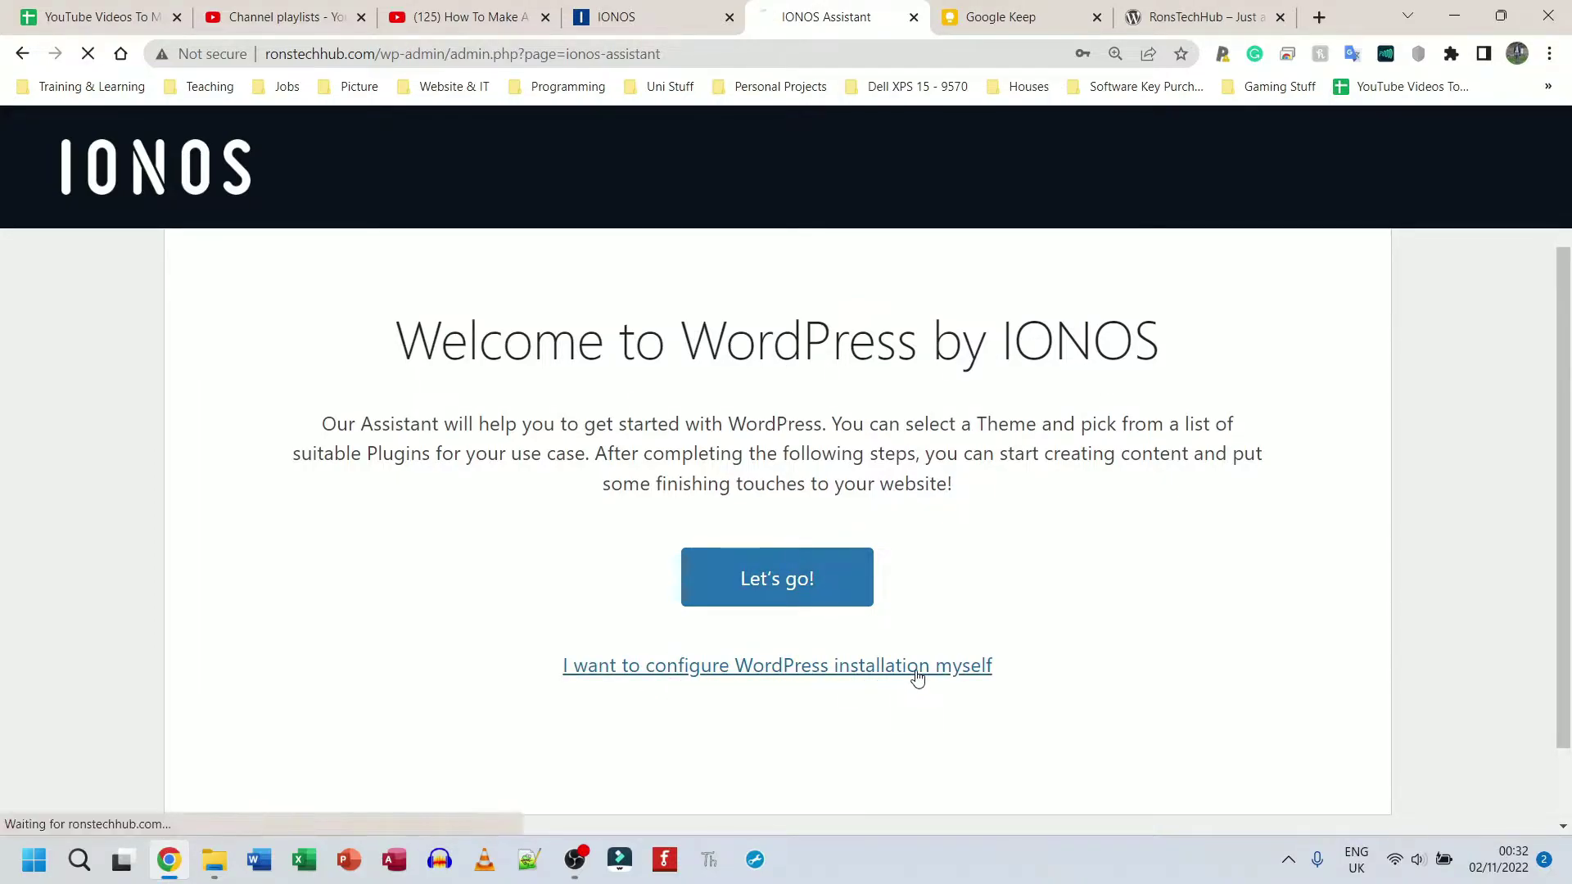
key(ctrl+plus)
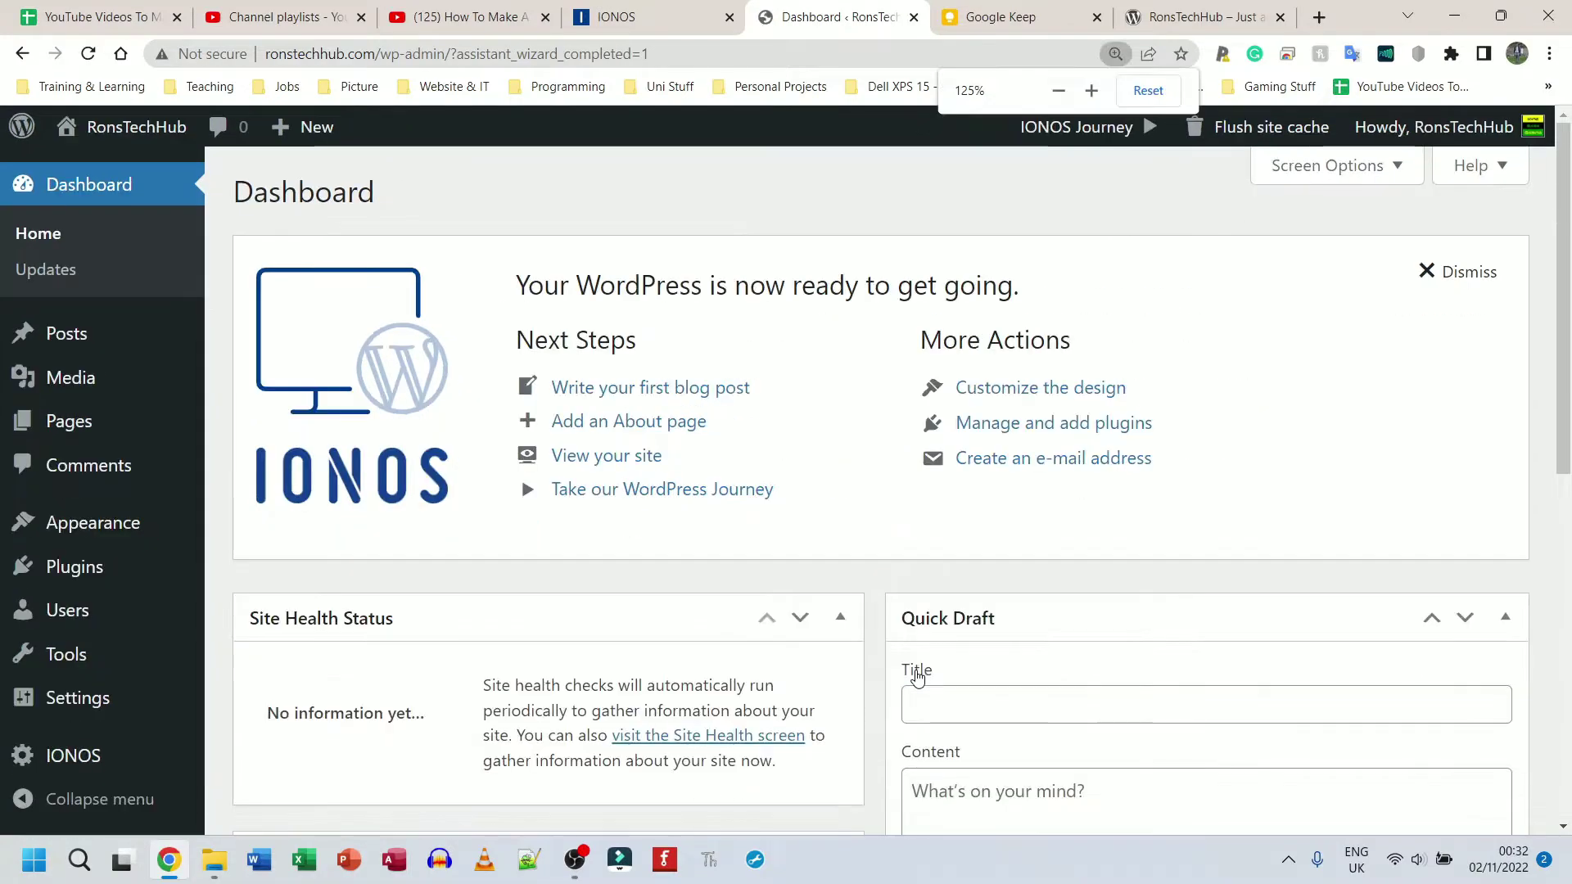
key(ctrl+minus)
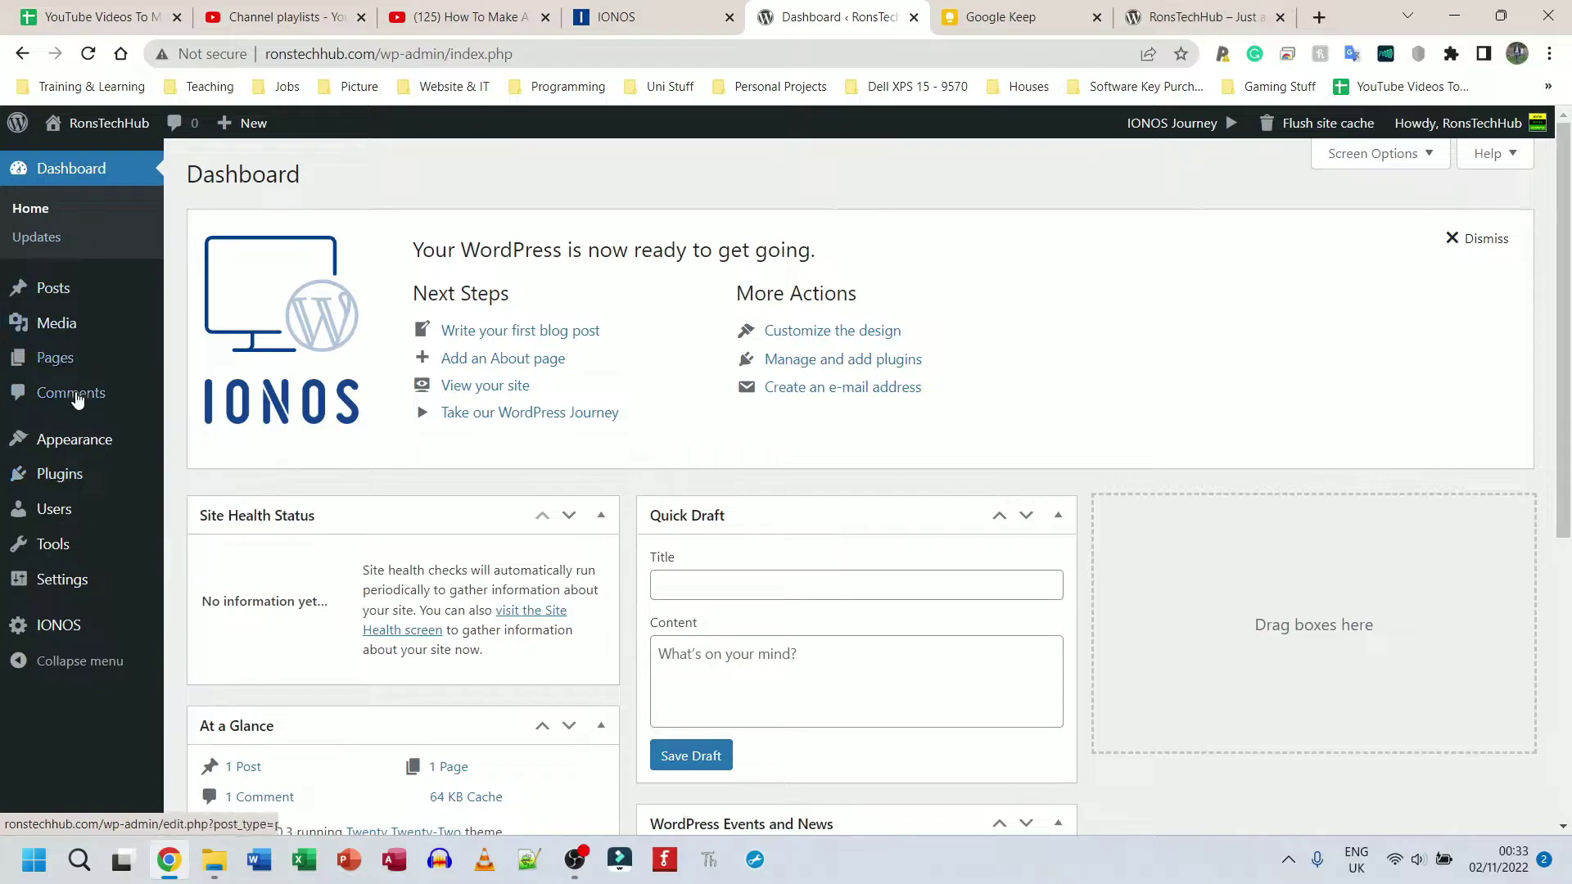
Deactivate the IONOS Assistant, IONOS Journey and IONOS Performance plugins with one bulk action
mouse_move(77, 303)
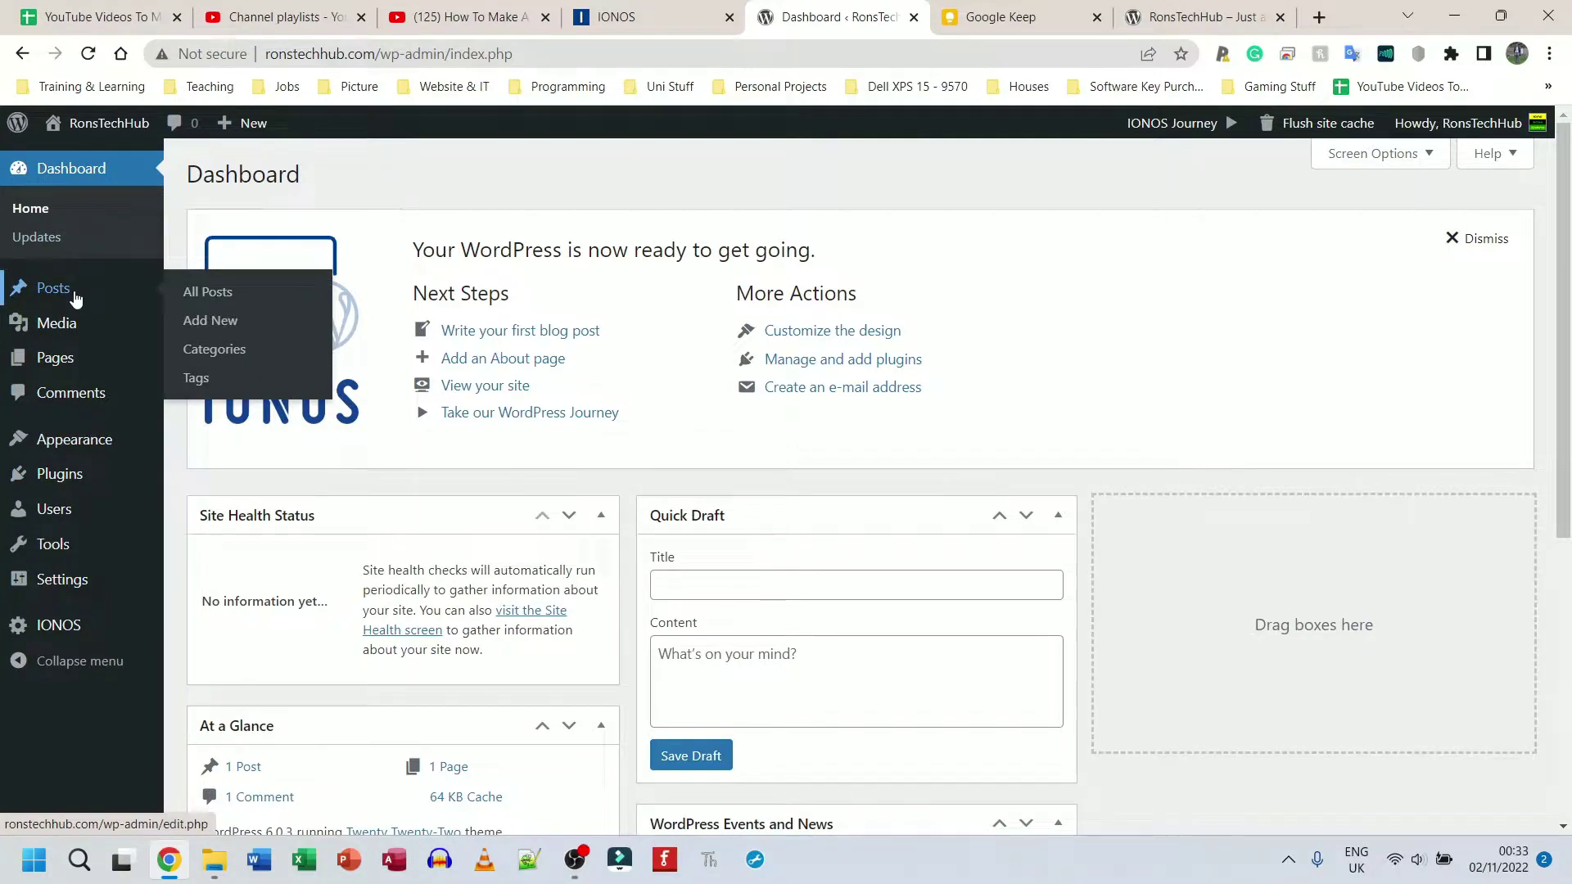
click(77, 480)
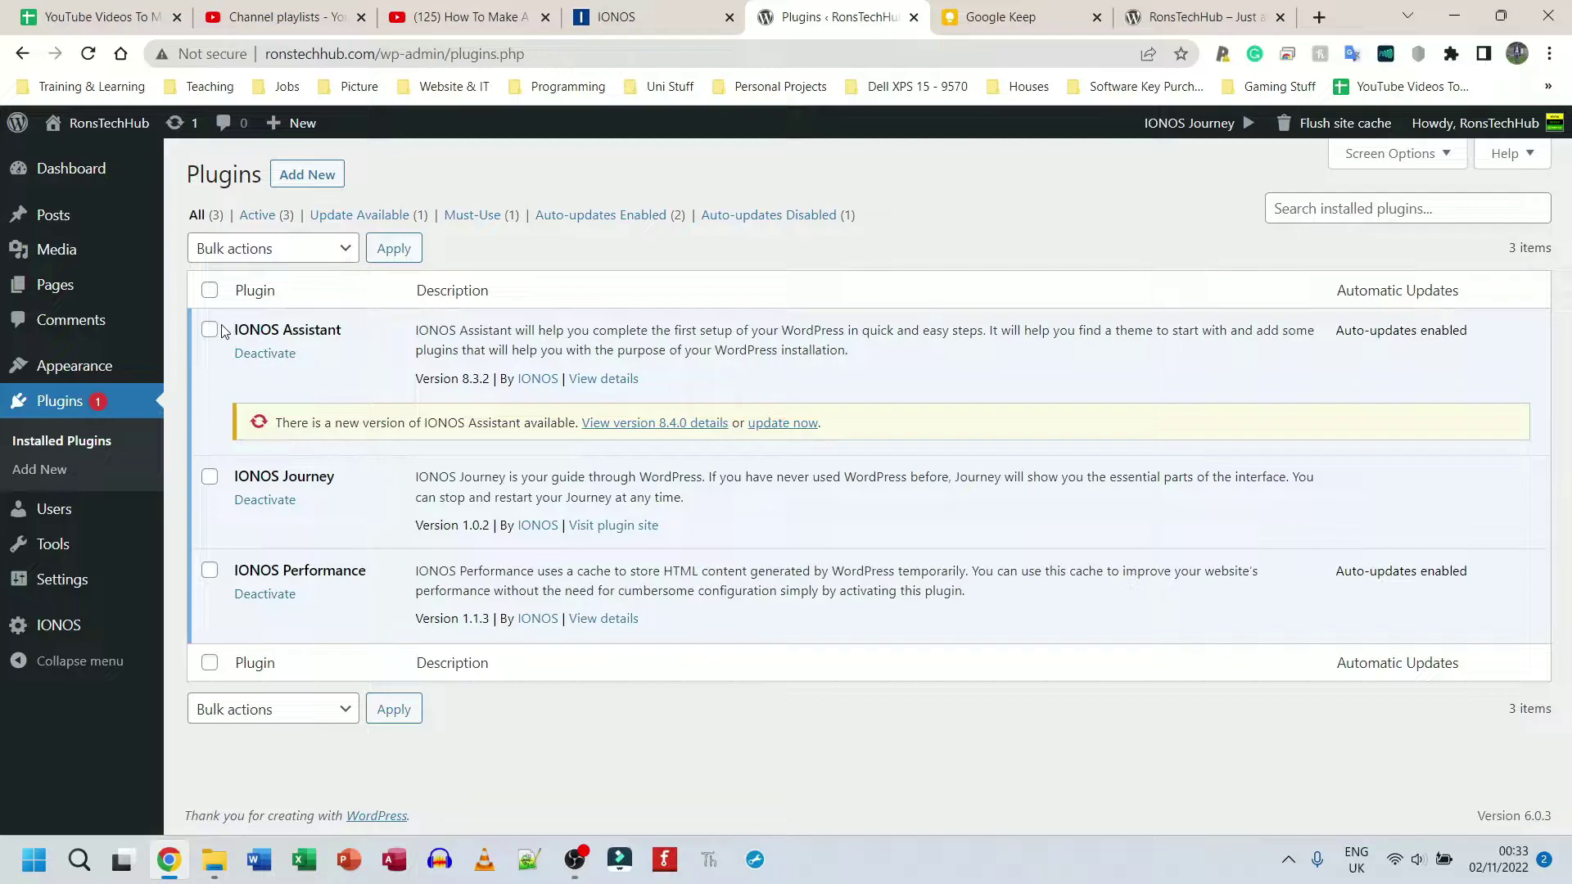
click(210, 292)
click(209, 292)
click(210, 329)
click(210, 480)
click(215, 569)
click(288, 262)
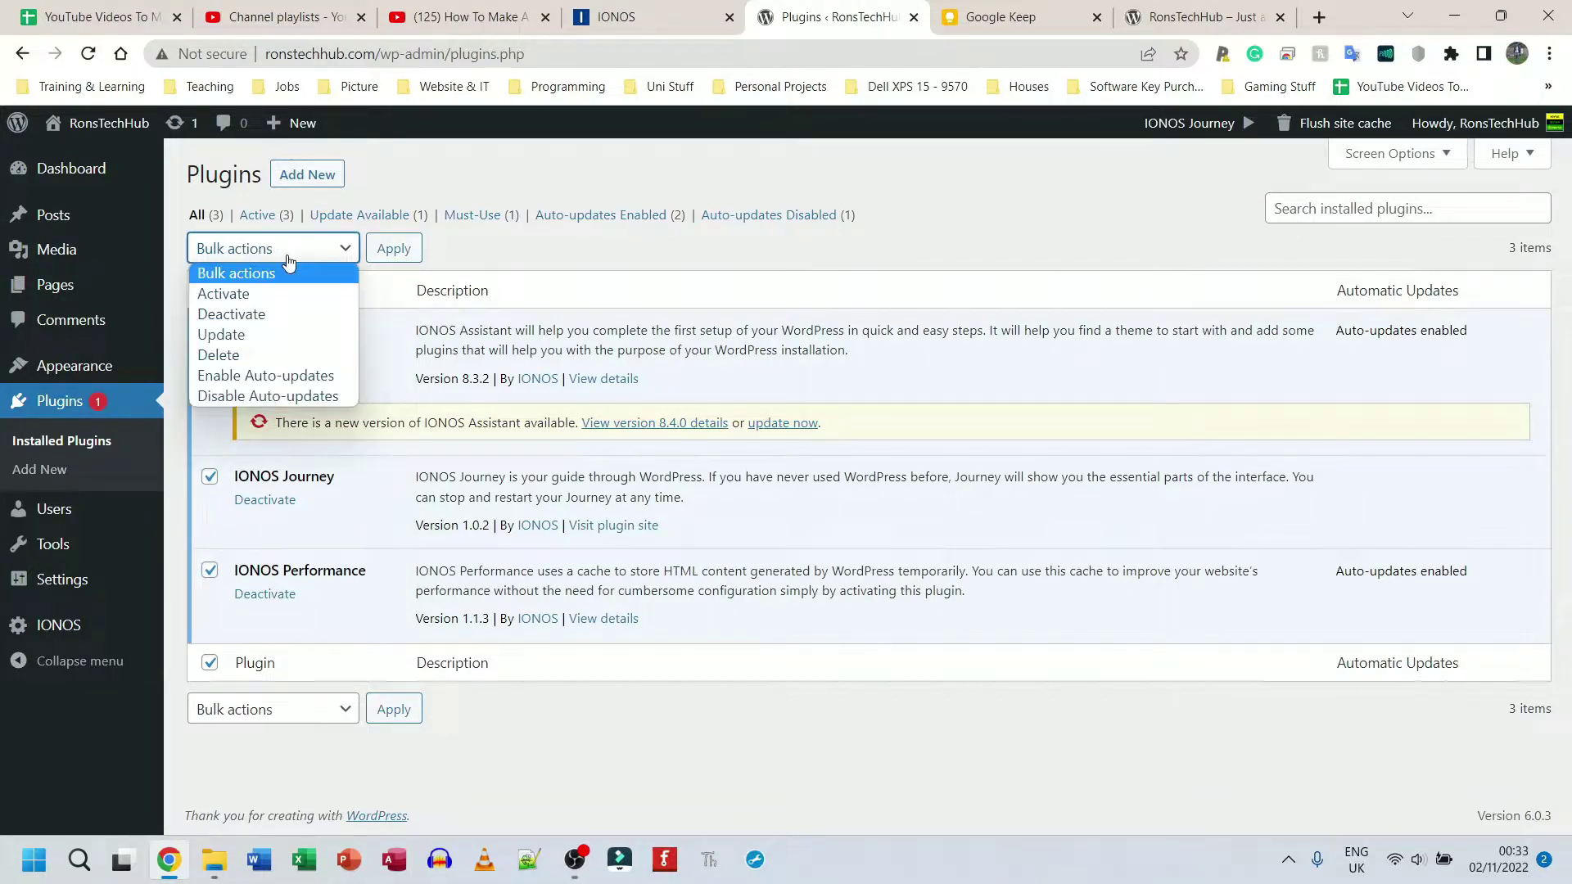
click(276, 318)
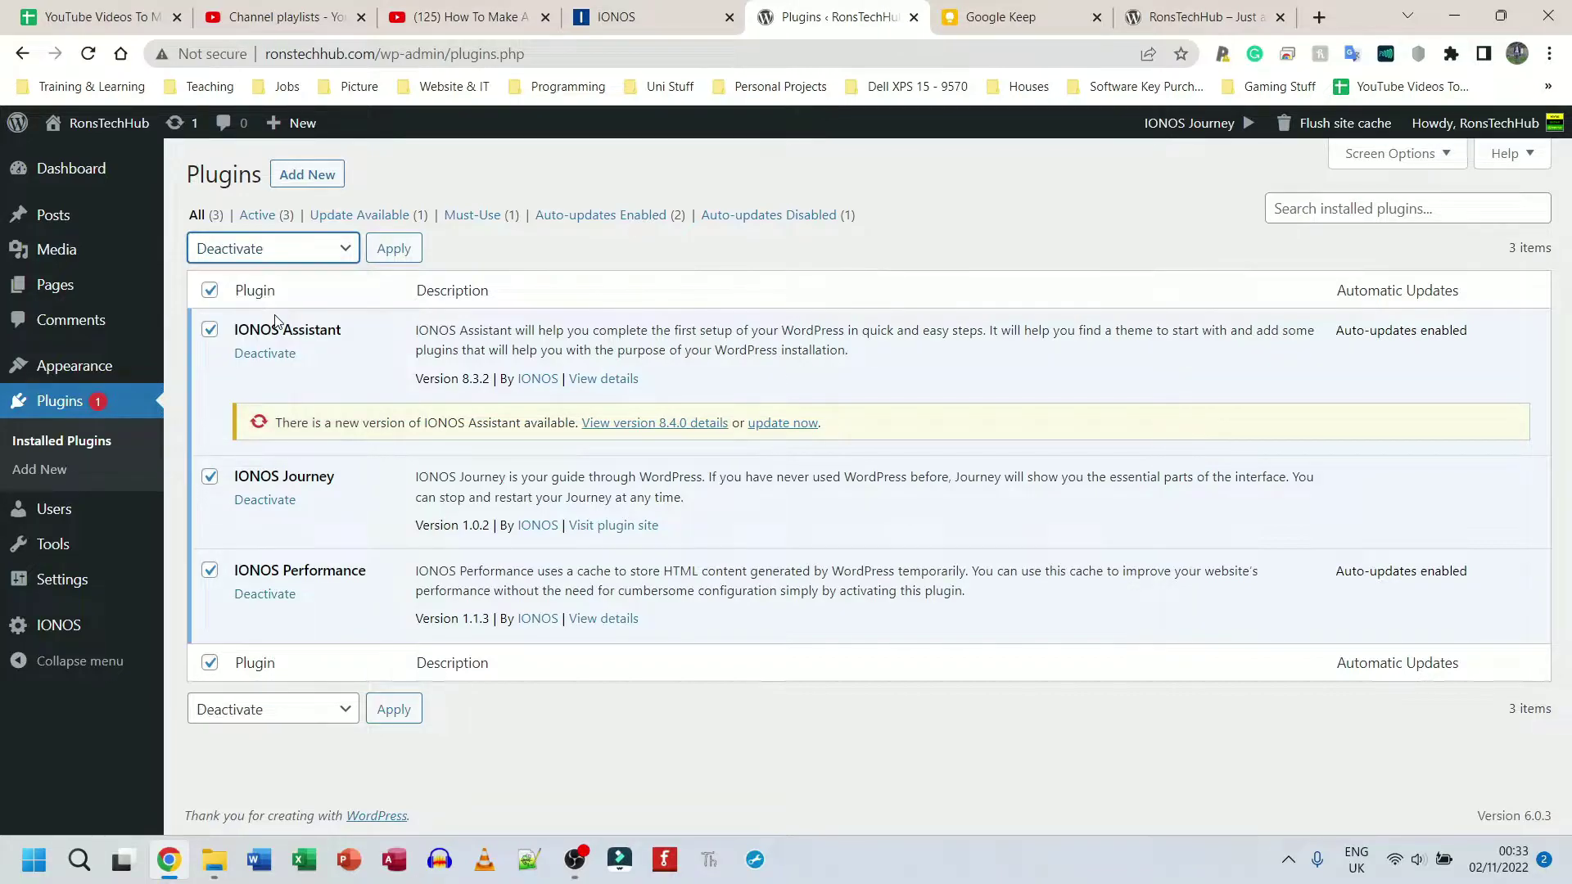
click(391, 256)
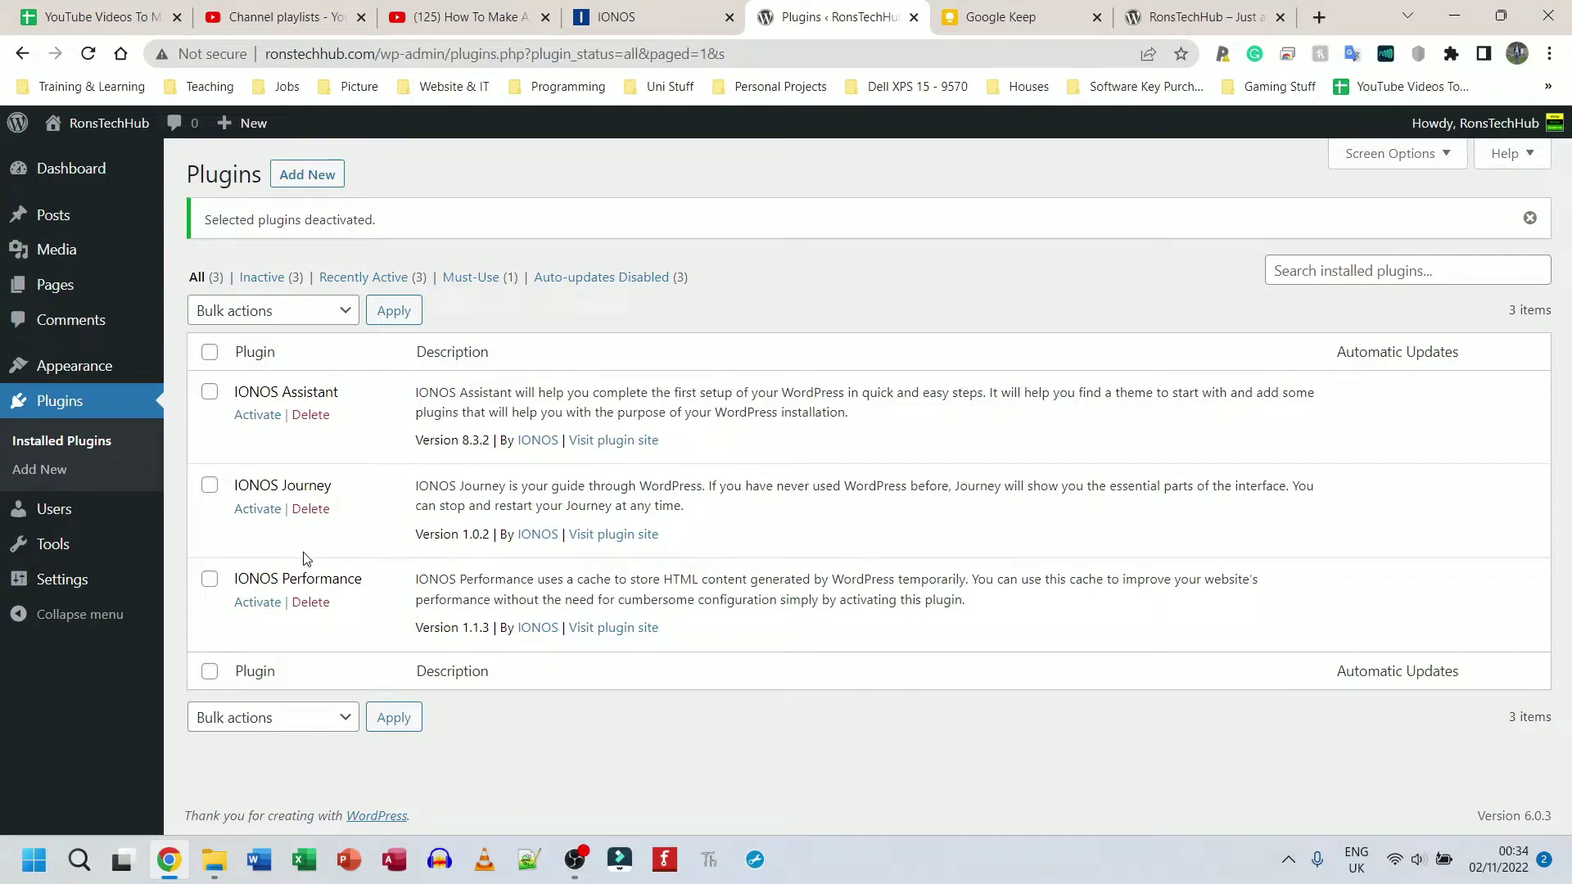
Delete the three deactivated IONOS plugins and their data with one bulk action, confirming the deletion
click(210, 354)
click(210, 352)
click(209, 392)
click(210, 485)
click(211, 579)
click(312, 318)
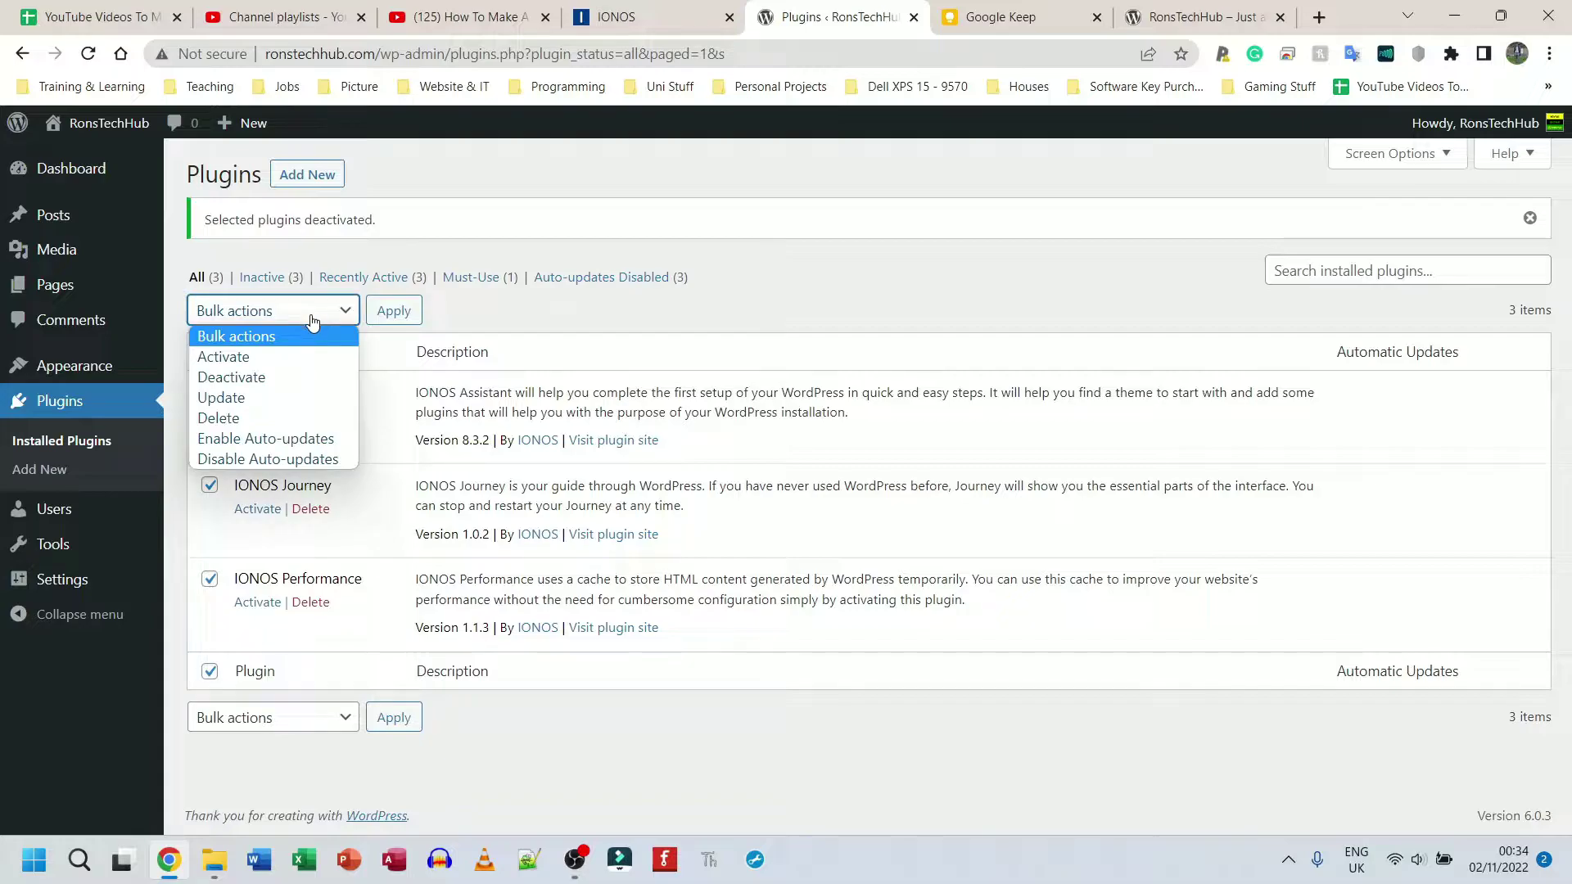
click(278, 419)
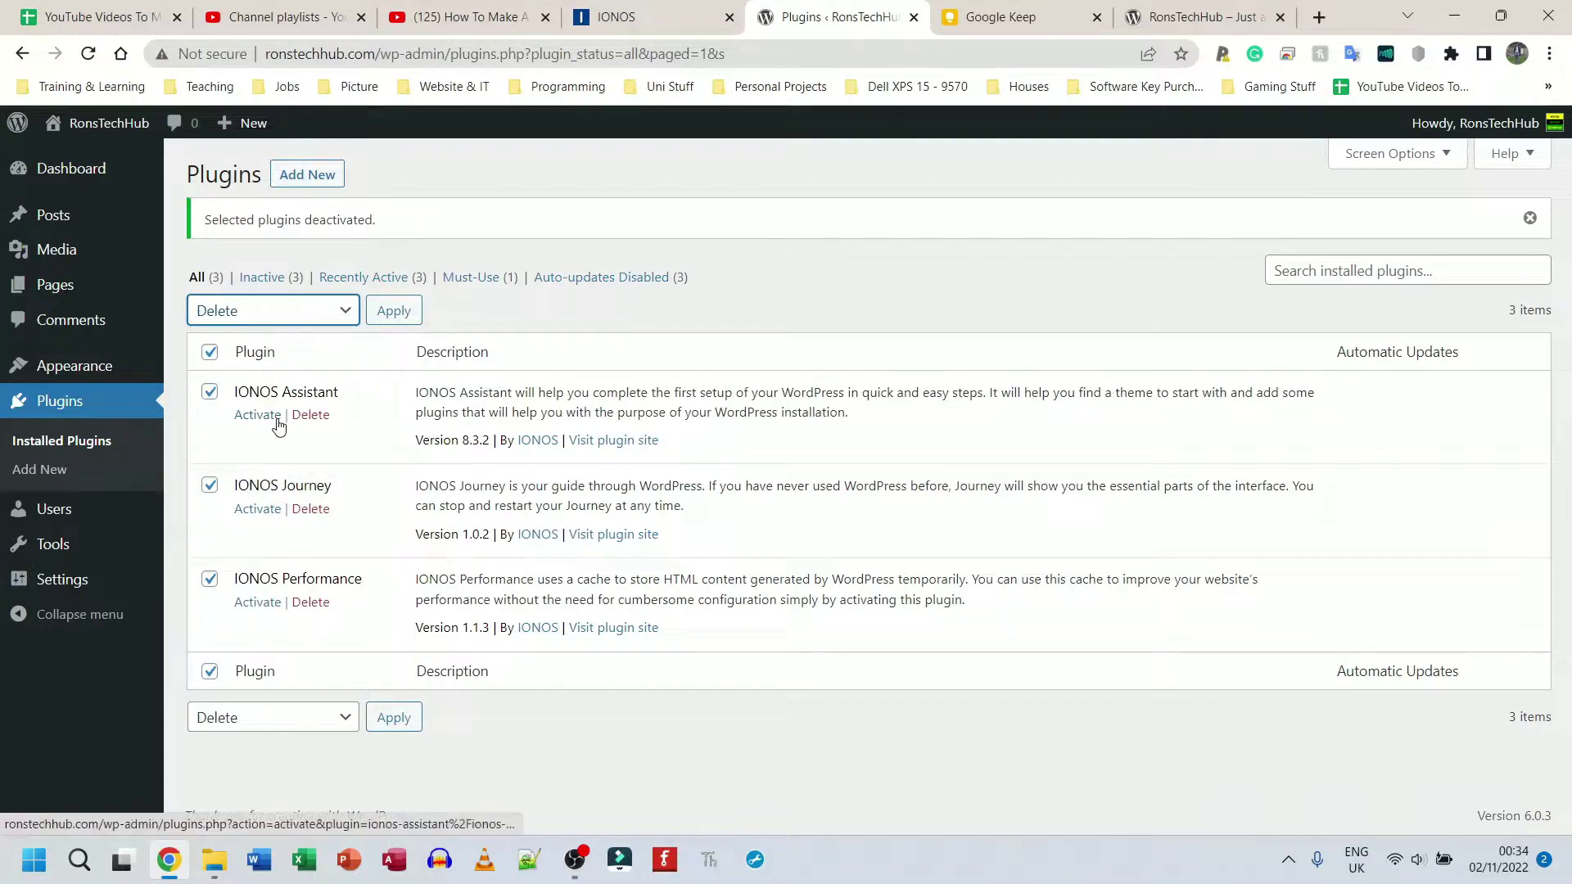
click(396, 321)
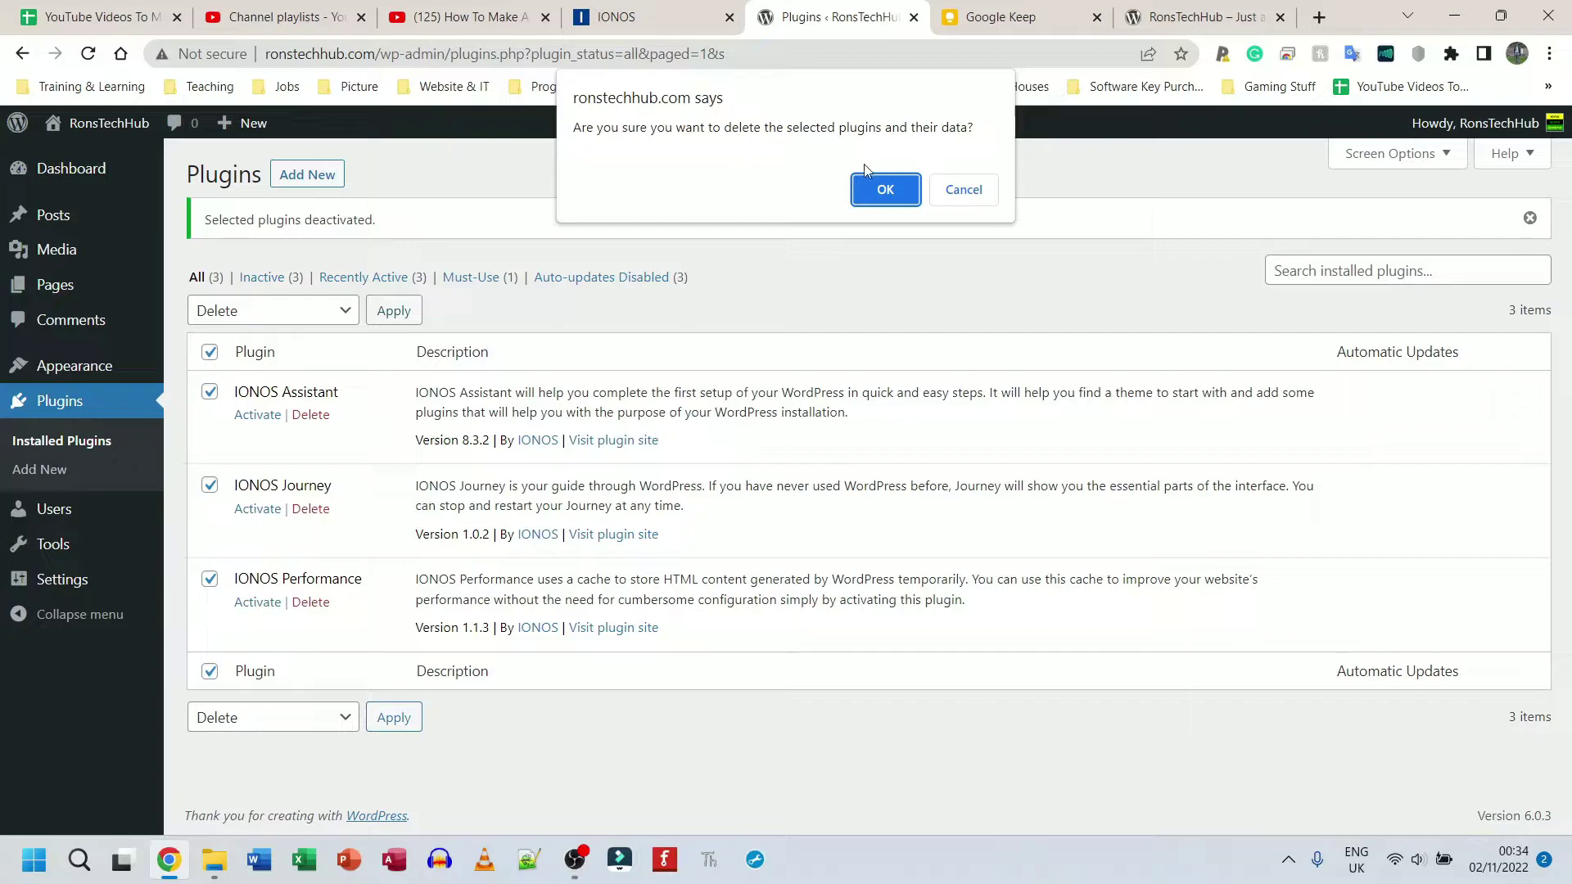
click(886, 192)
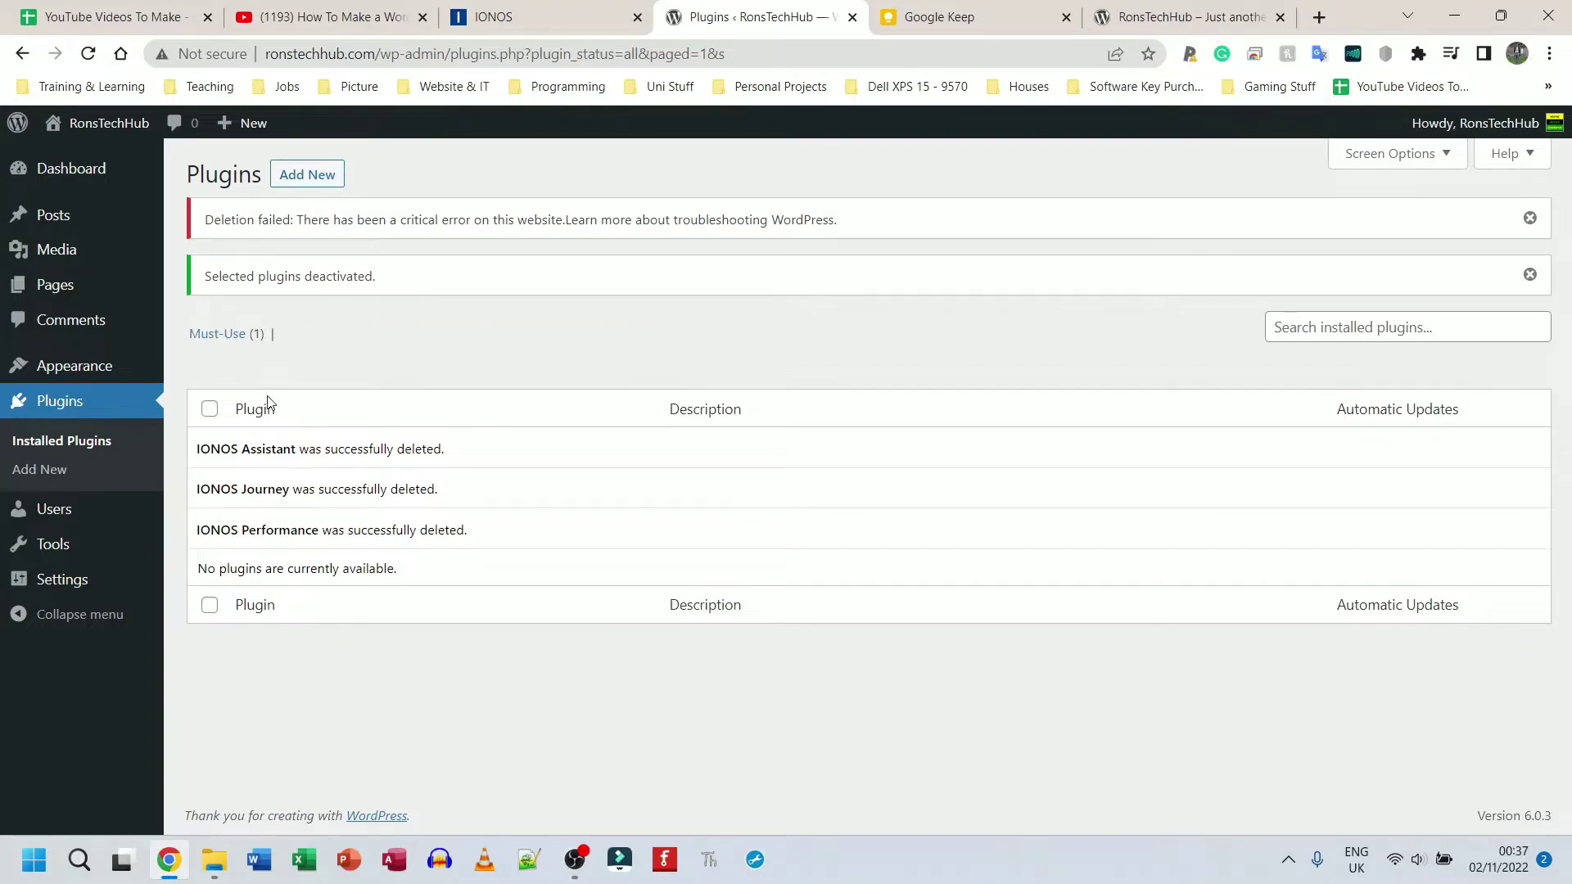
Move the Privacy Policy draft and the Sample Page to the trash with one bulk action
click(70, 177)
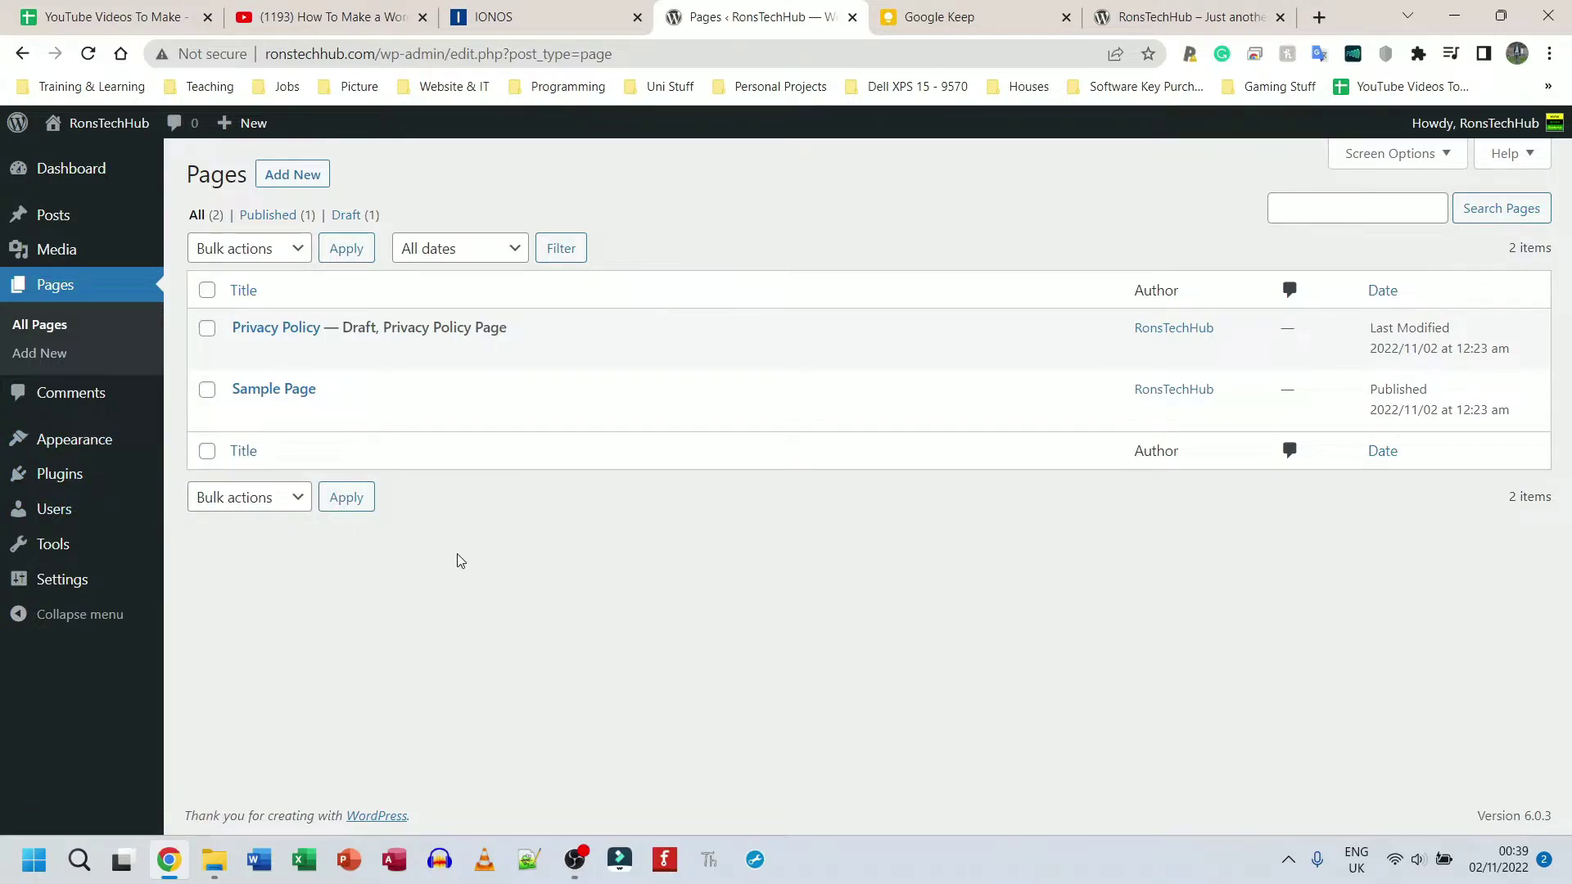
click(208, 293)
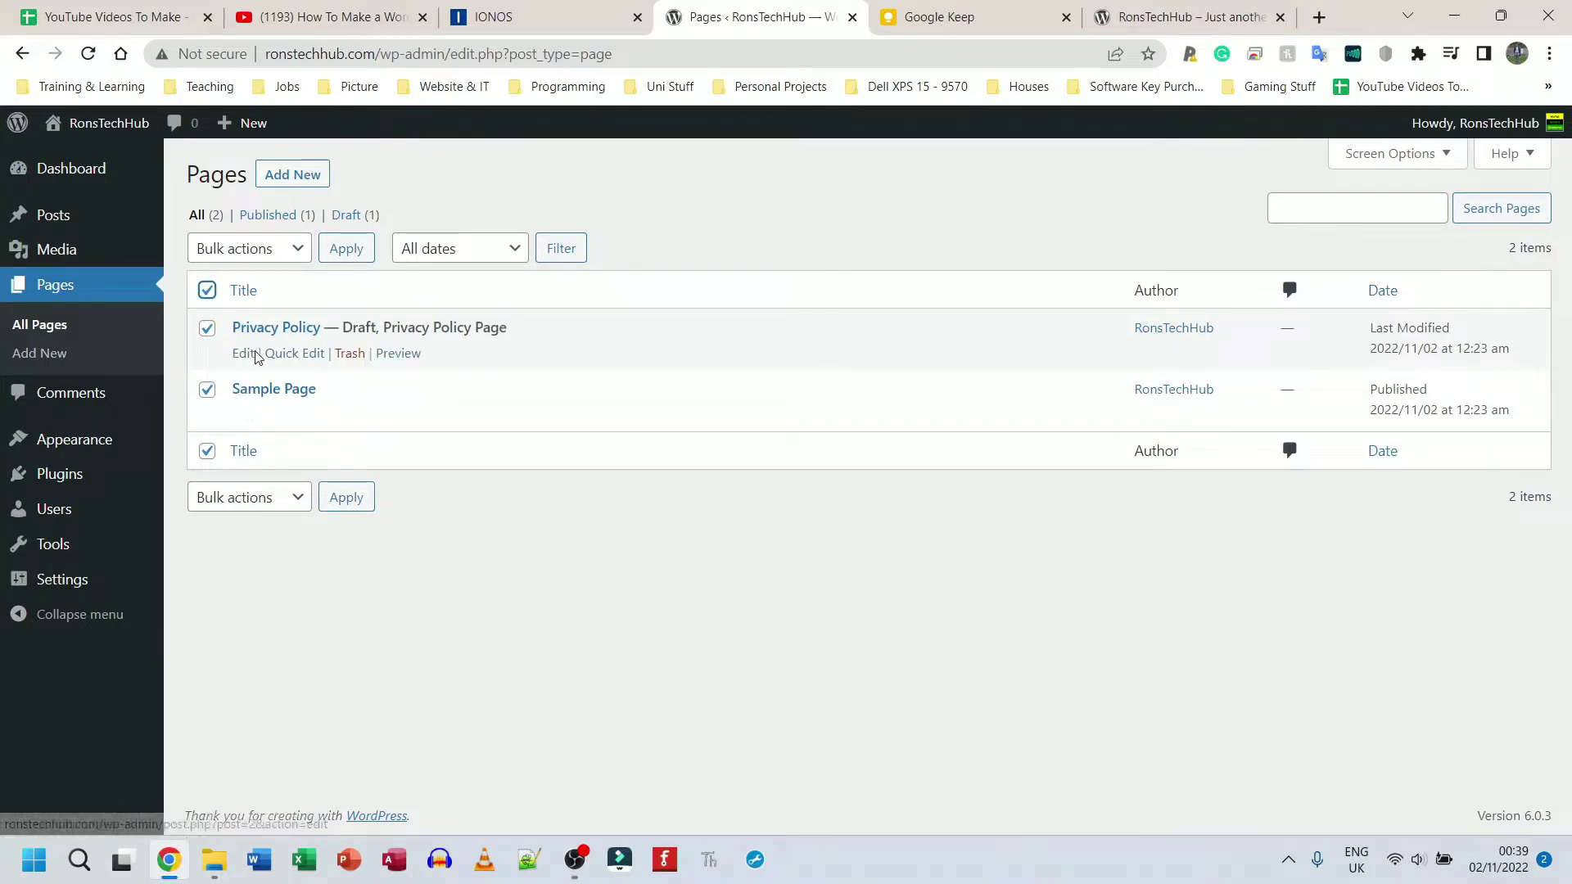
click(269, 254)
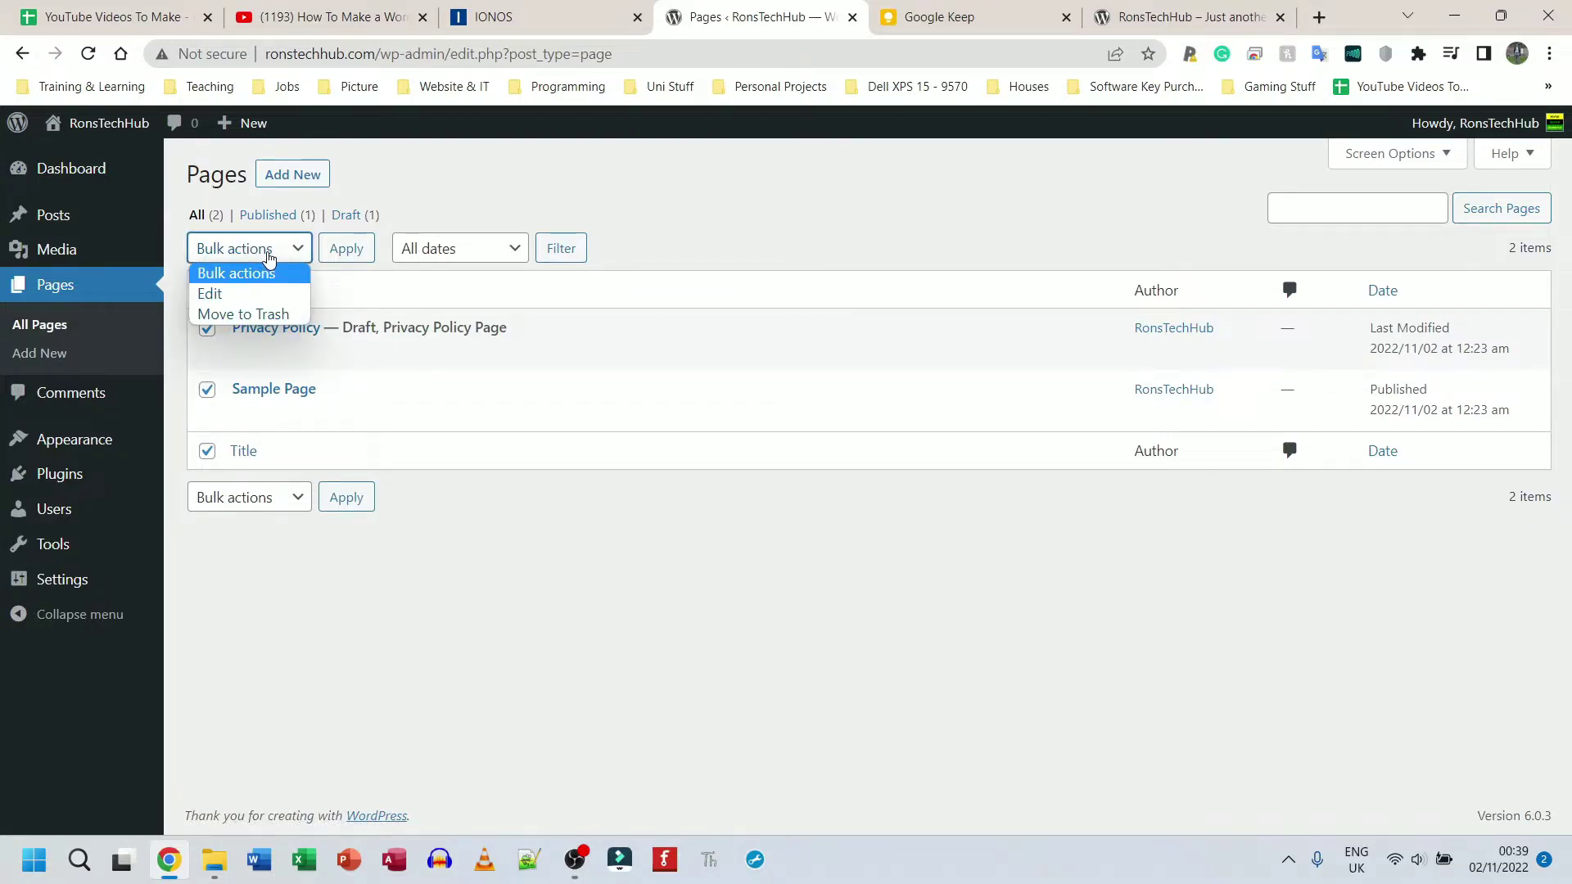
click(262, 314)
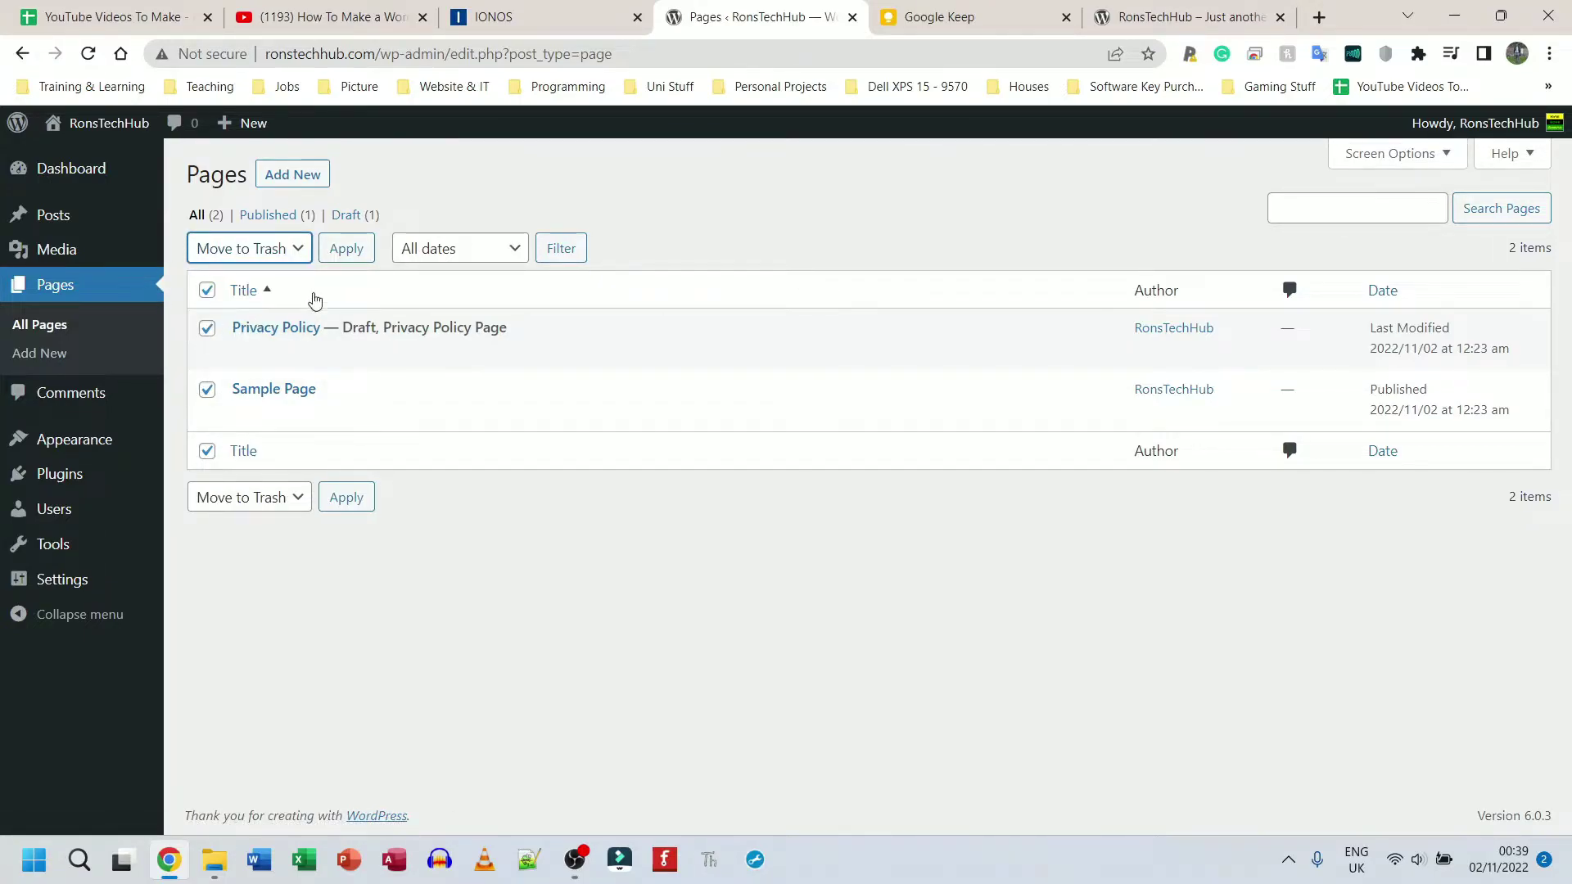
click(354, 254)
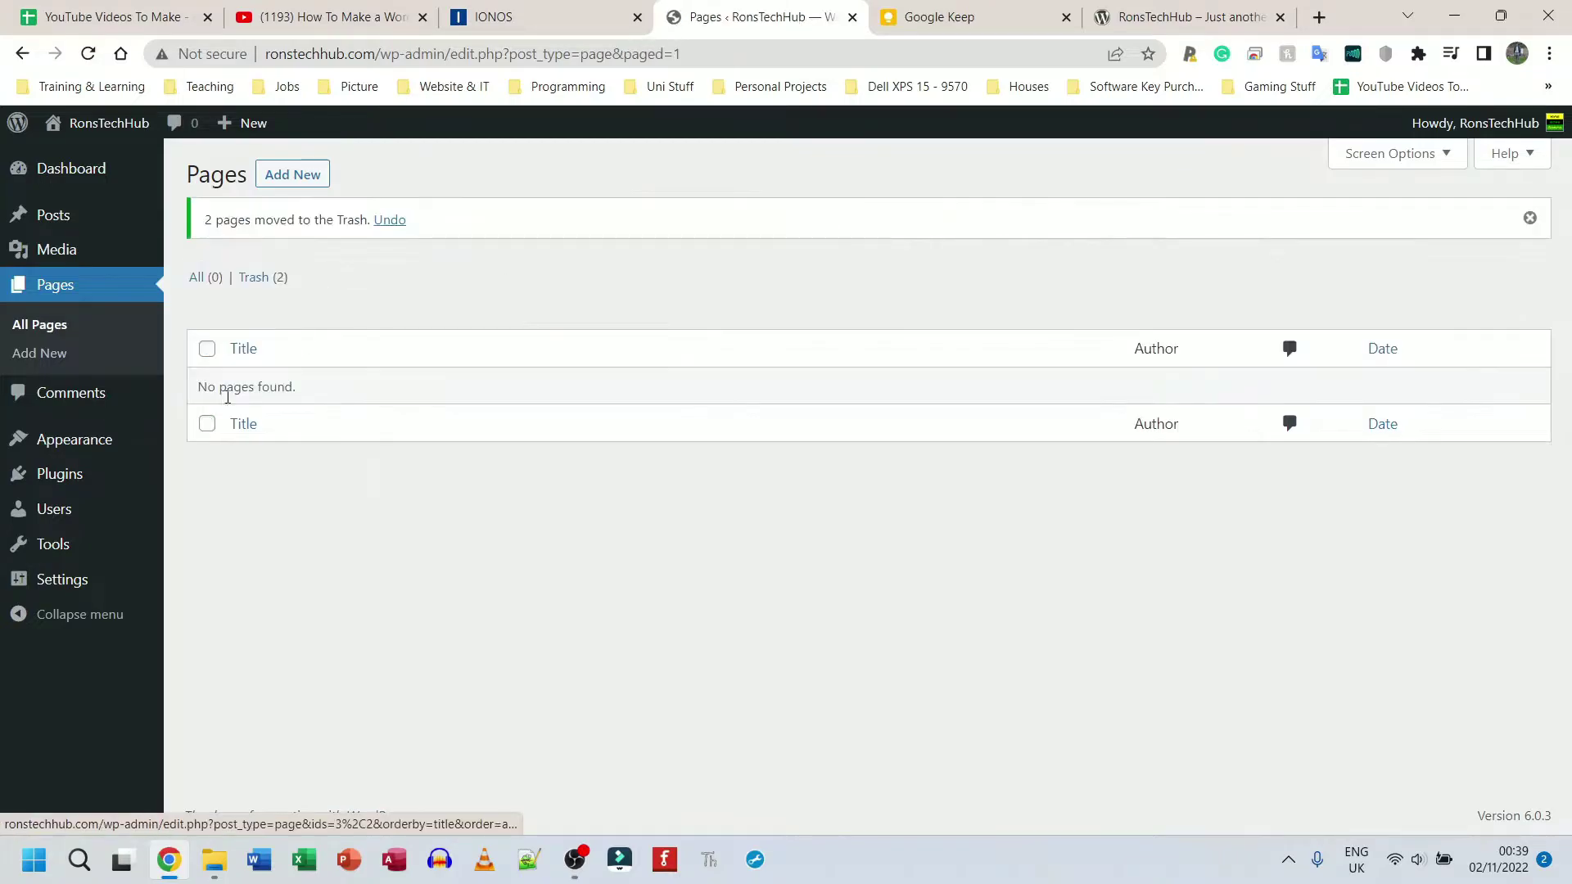
Permanently delete the Privacy Policy and Sample Page from the pages trash
click(251, 278)
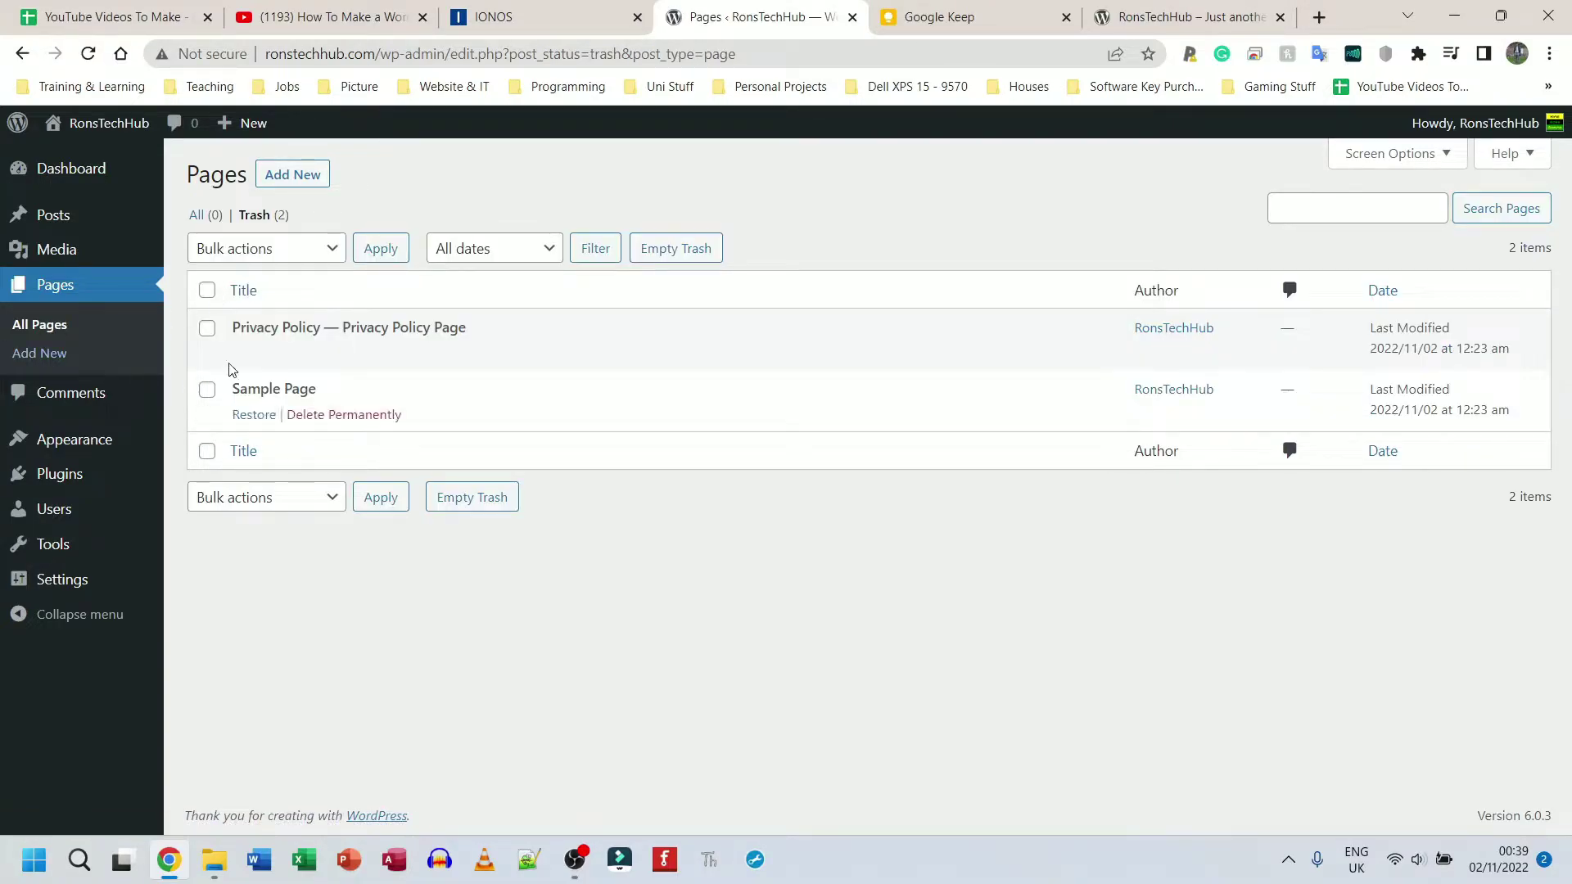
click(207, 290)
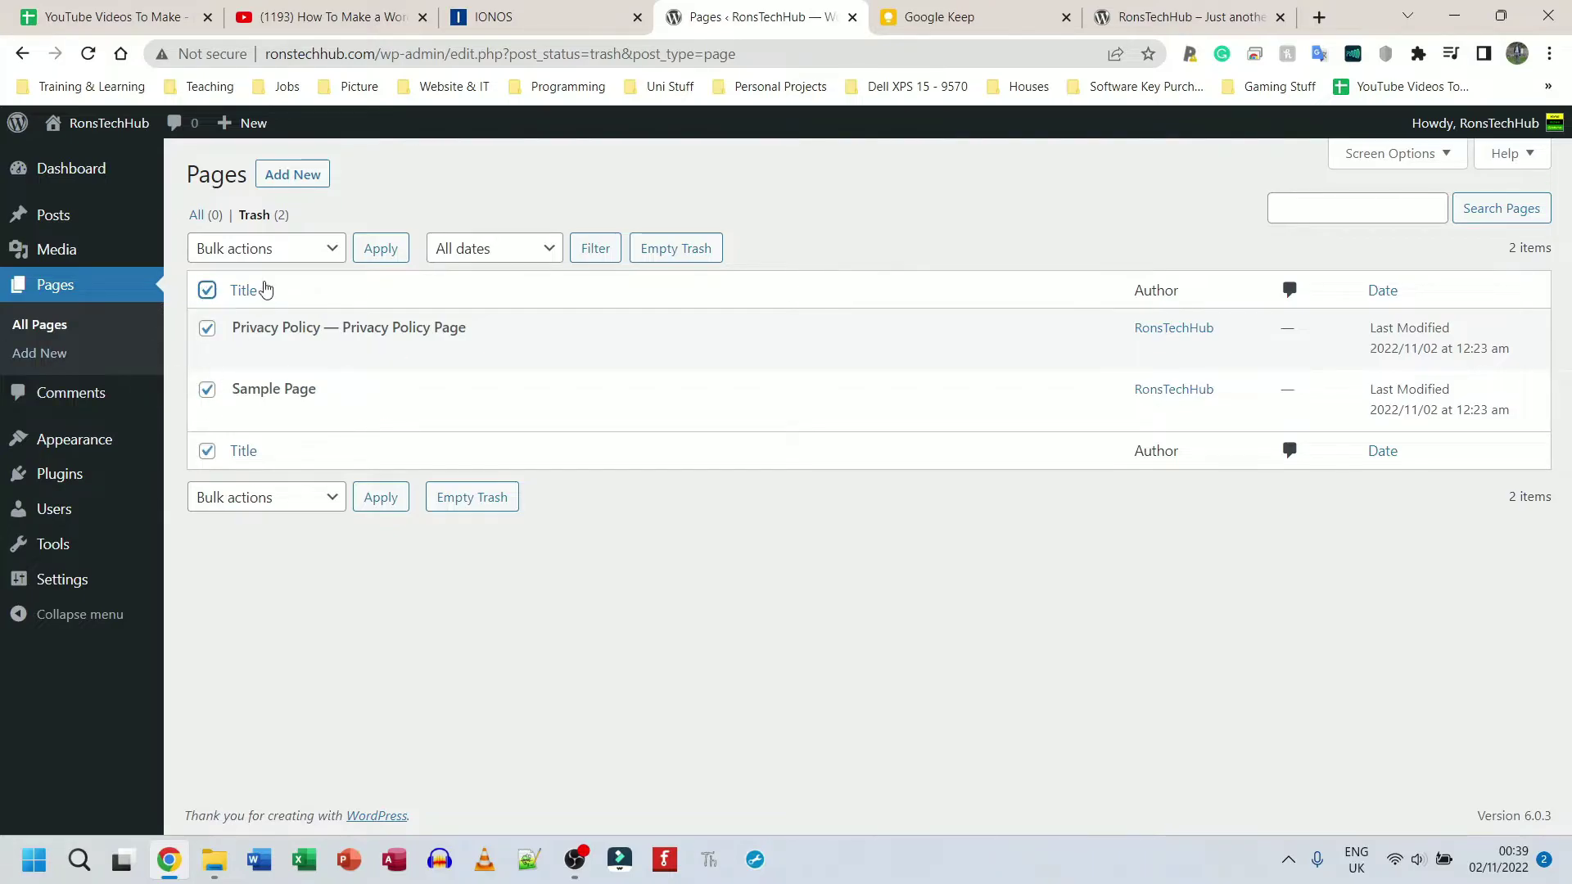
click(281, 260)
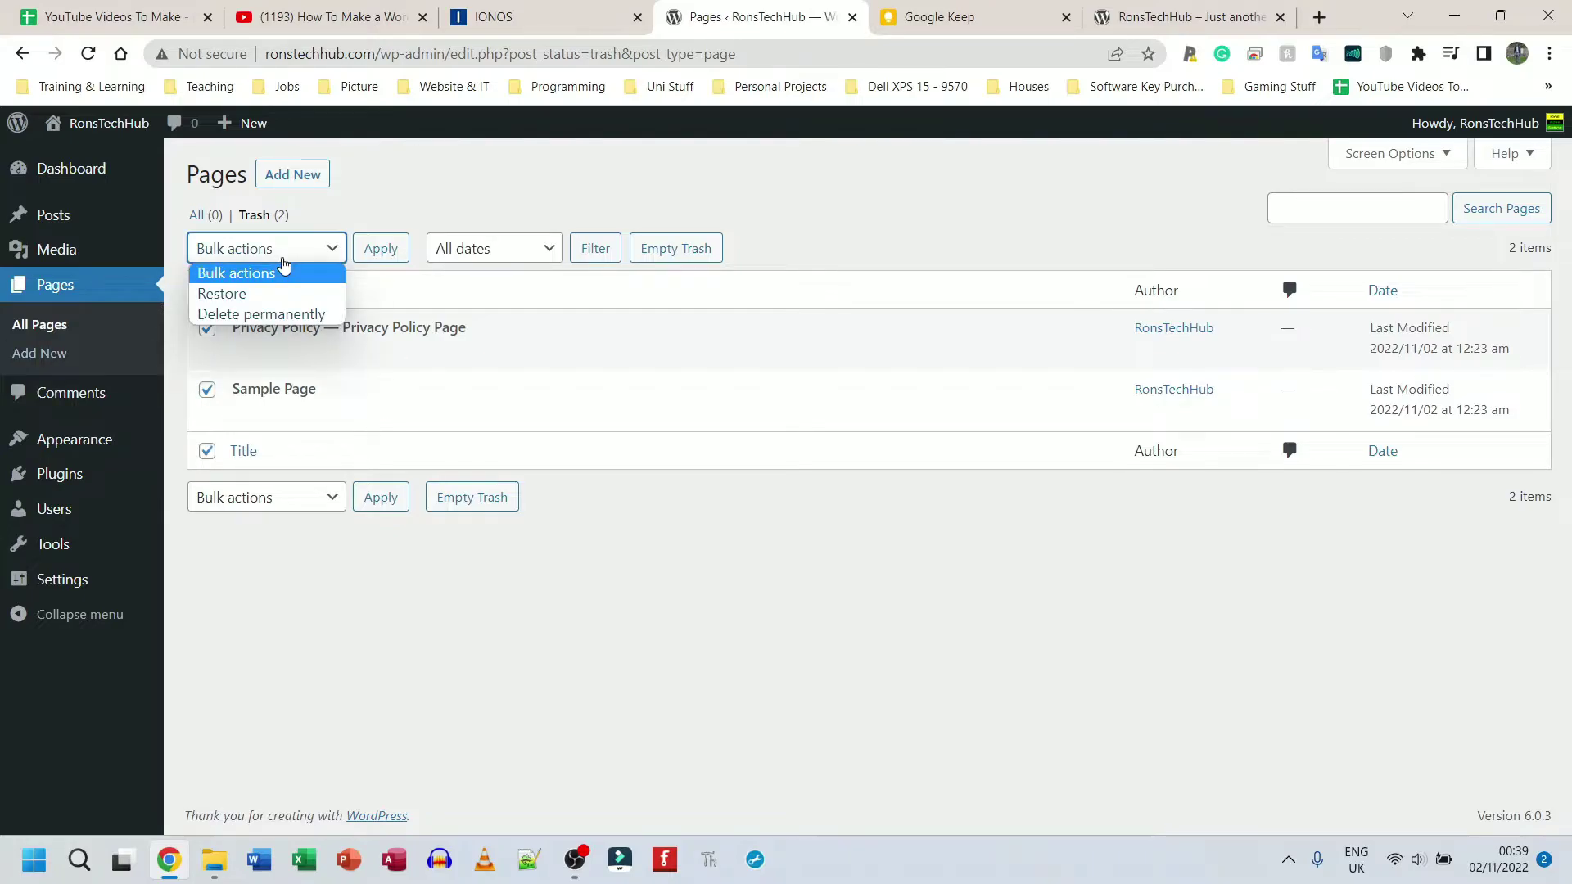
click(272, 312)
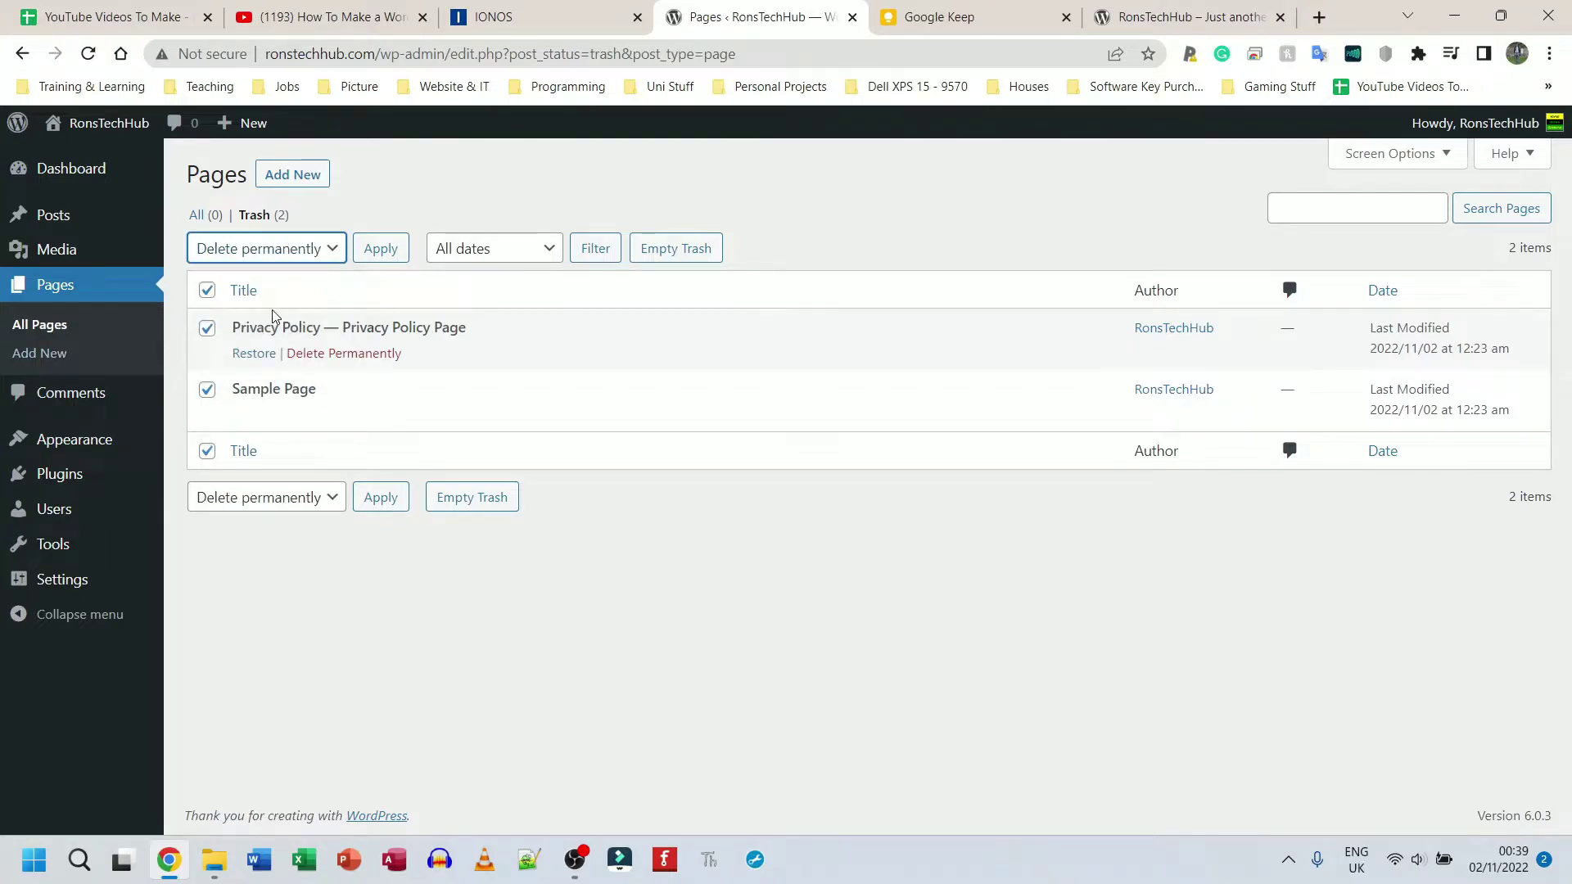
click(390, 257)
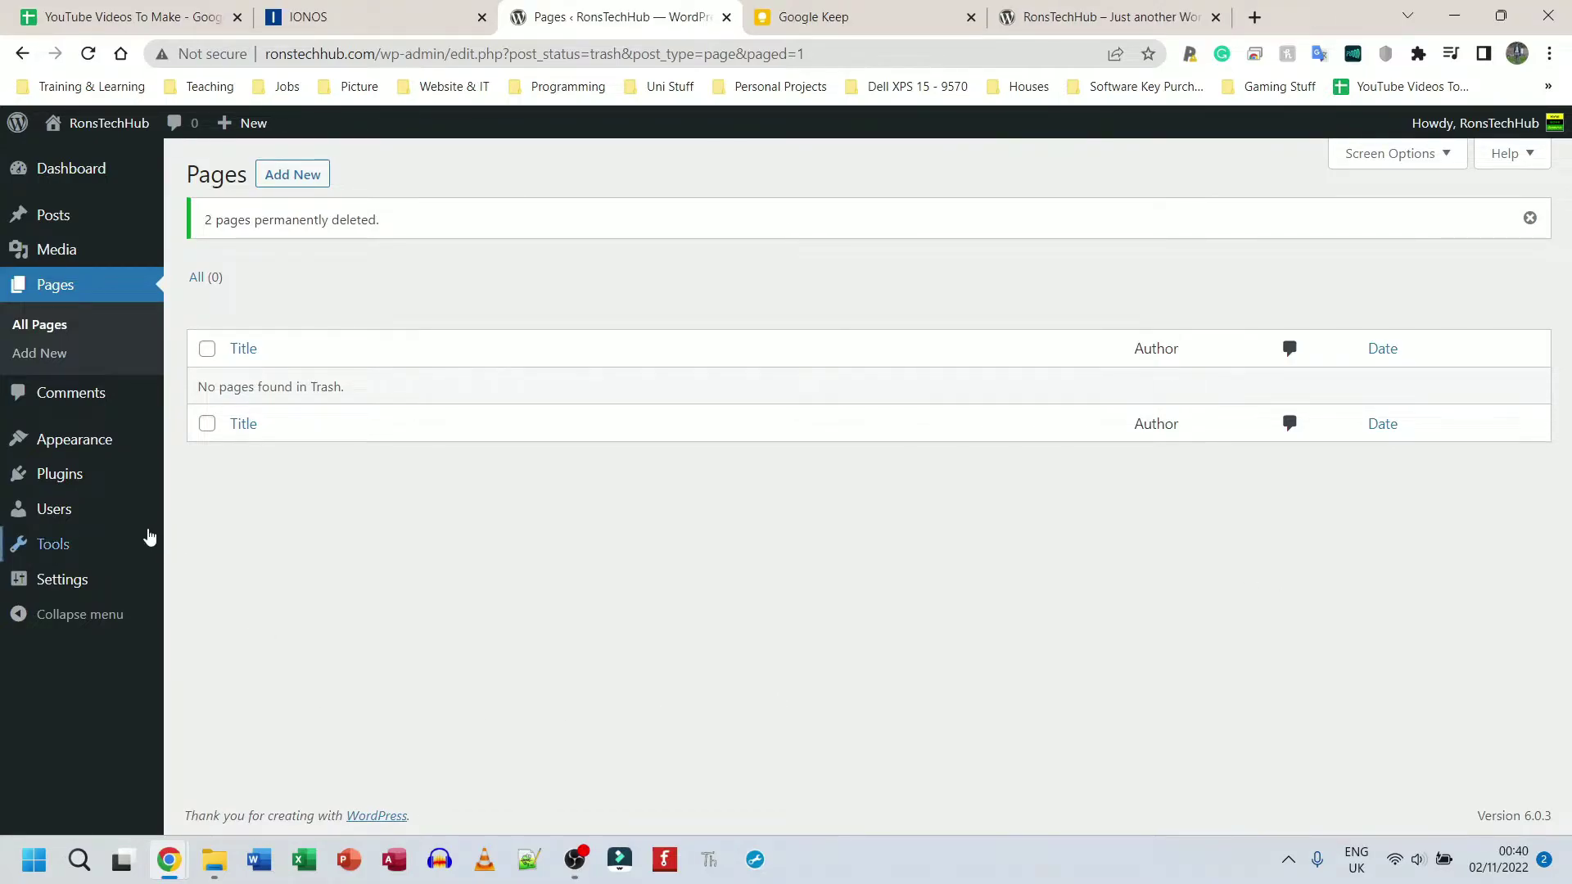
Search the plugins available to add for "starter"
mouse_move(63, 481)
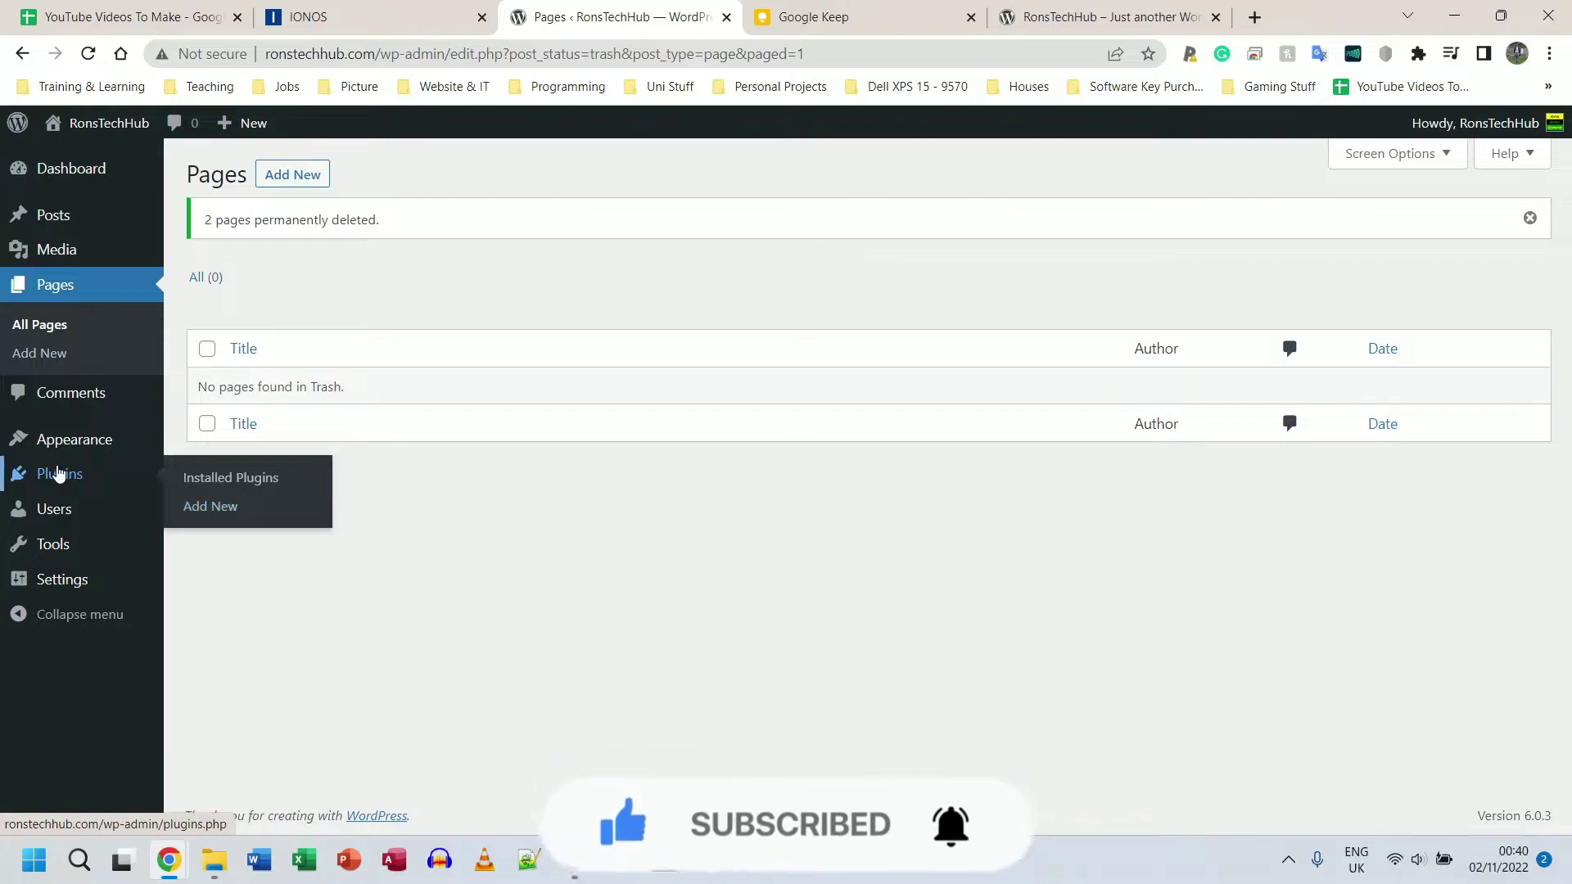
click(57, 473)
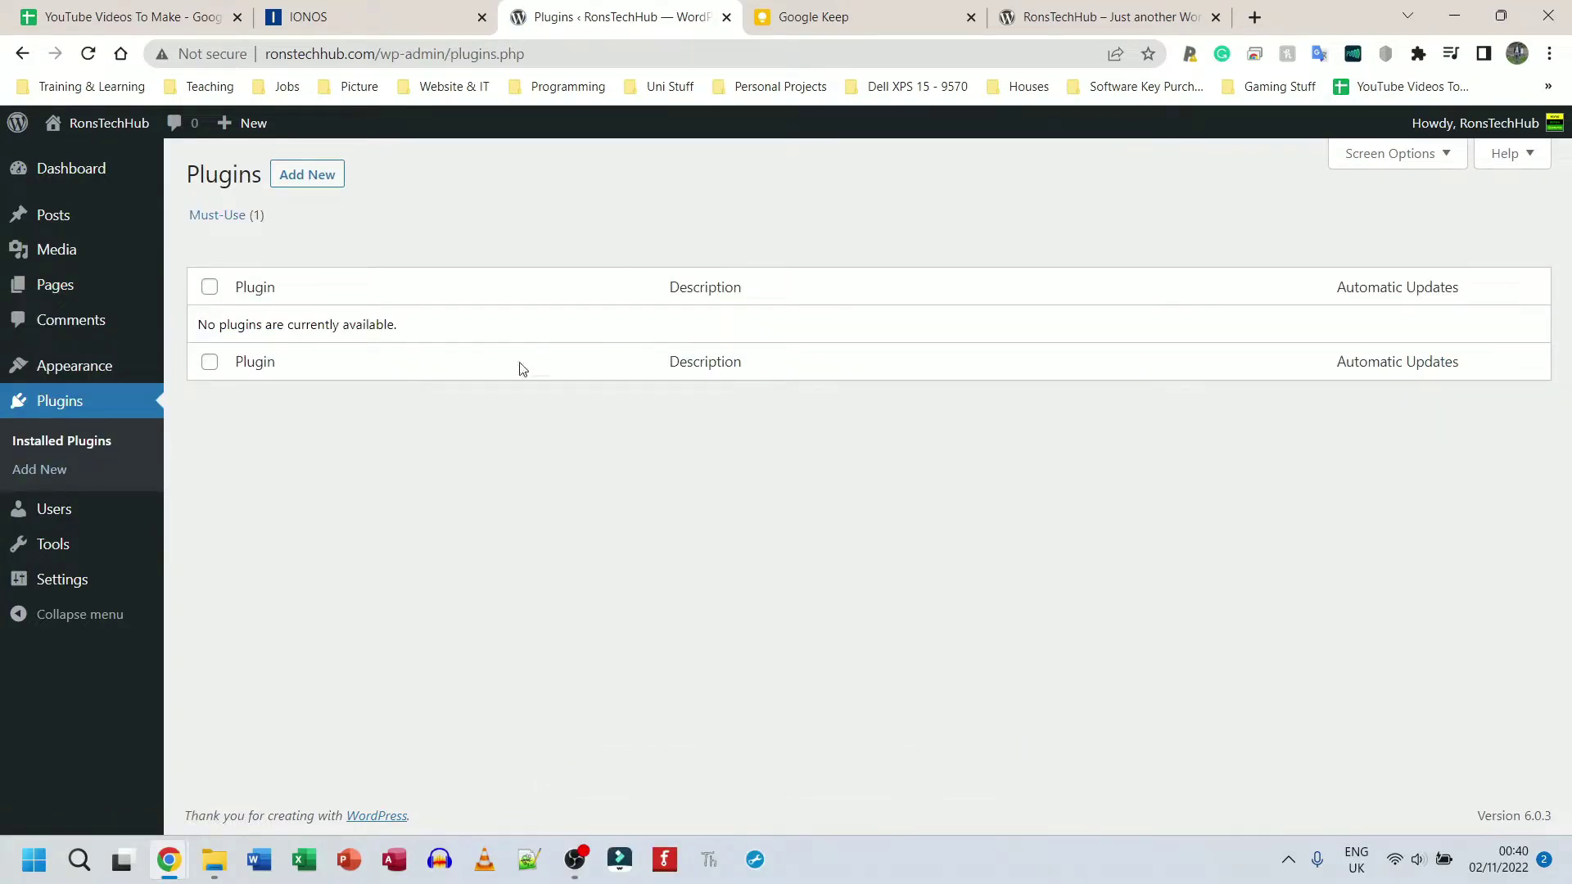
click(321, 178)
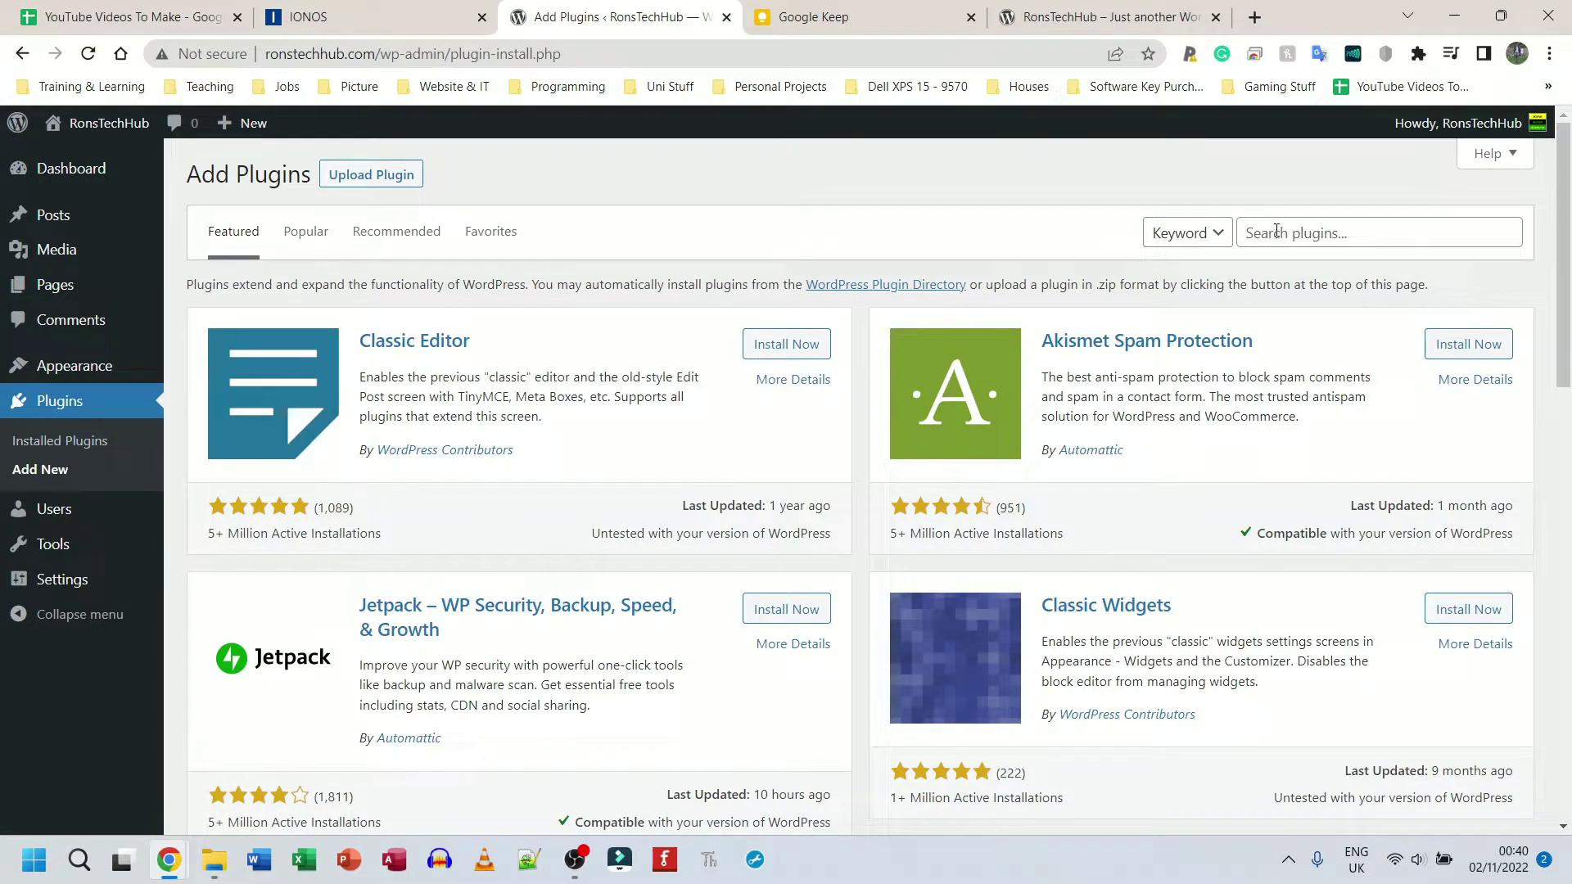
click(1276, 230)
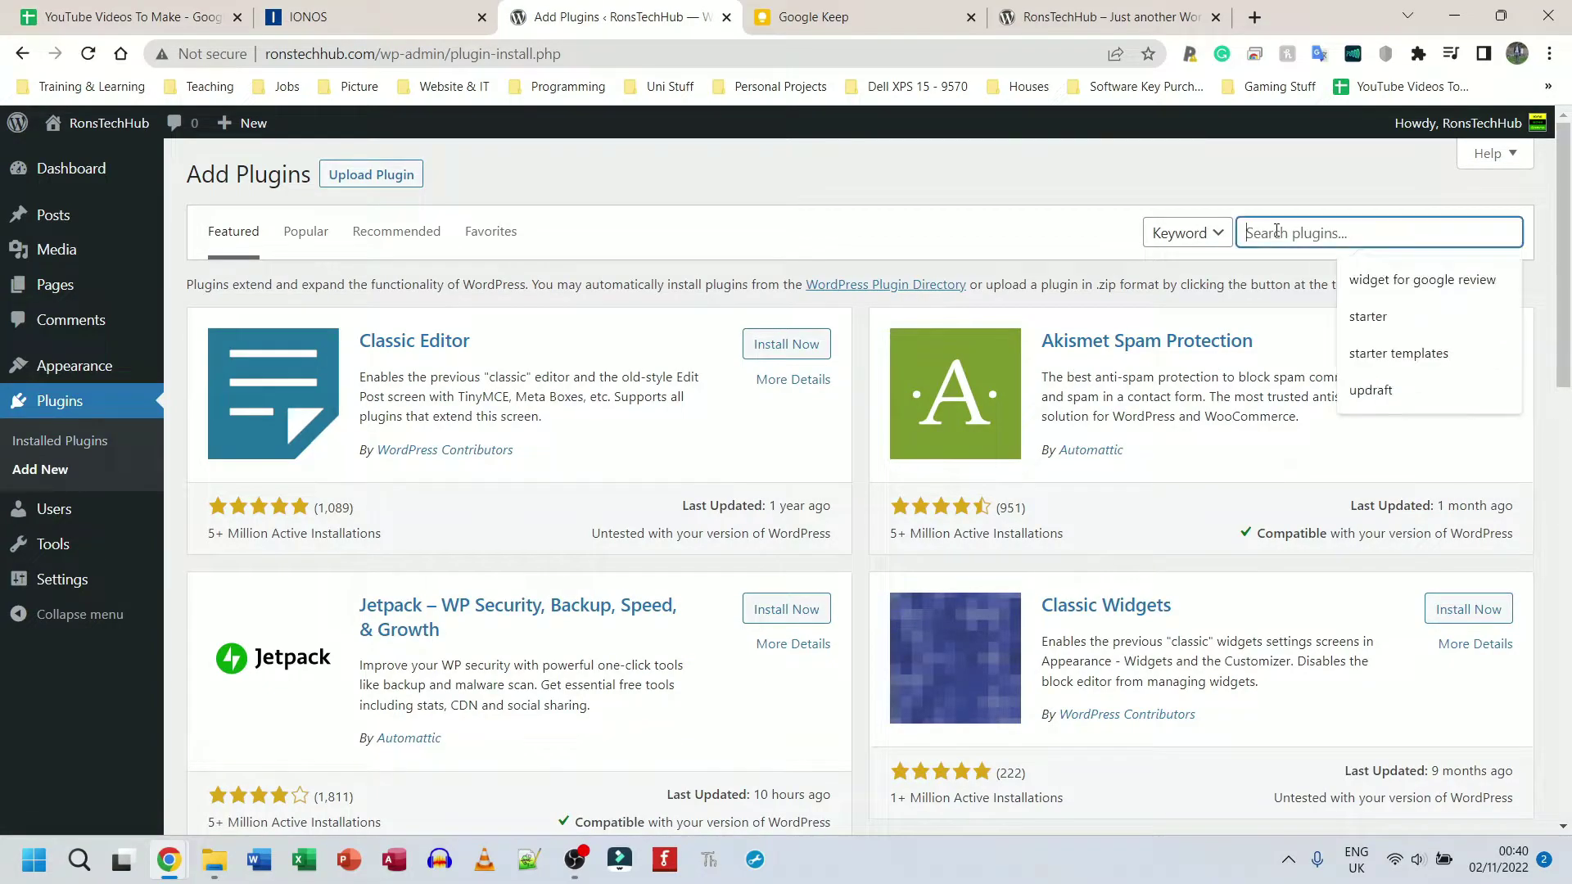
text(starter)
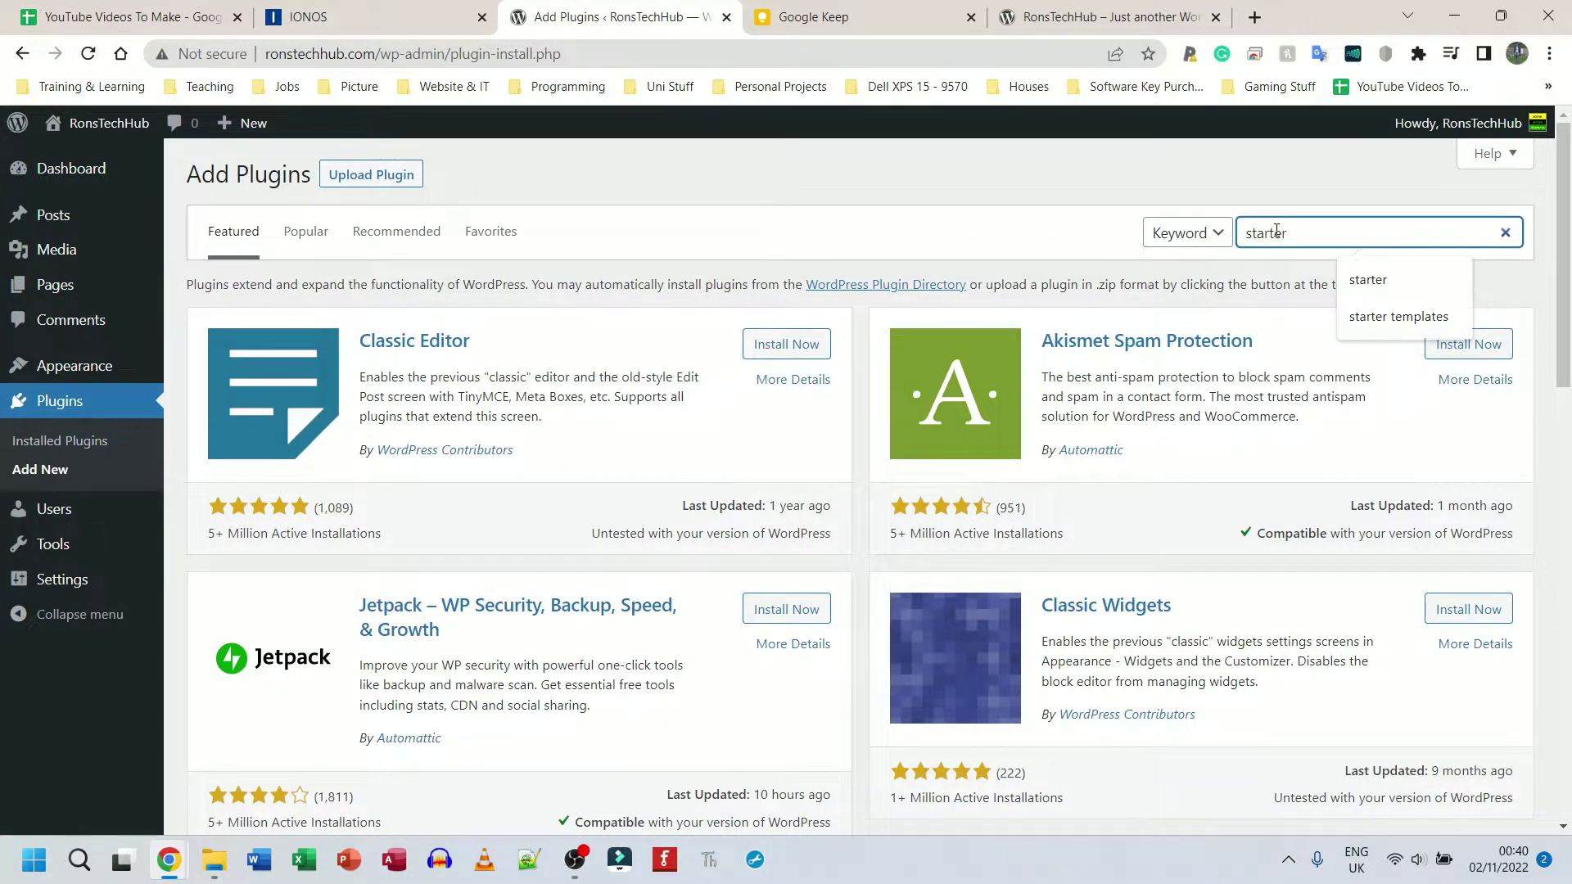
key(Return)
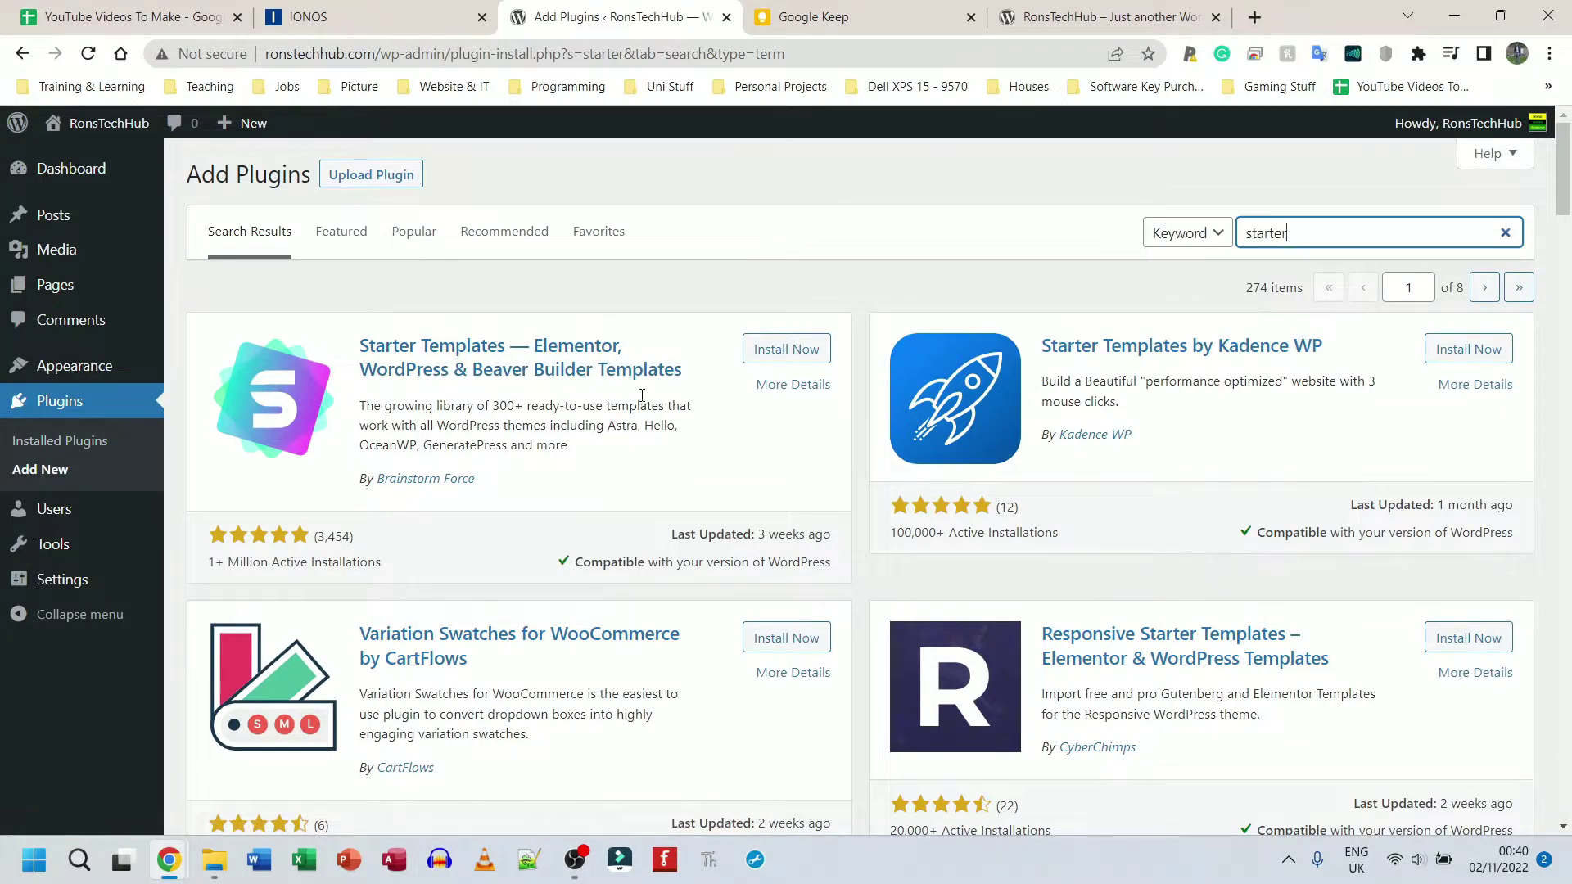
Install and activate the Starter Templates plugin by Brainstorm Force, and enable its automatic updates
click(757, 351)
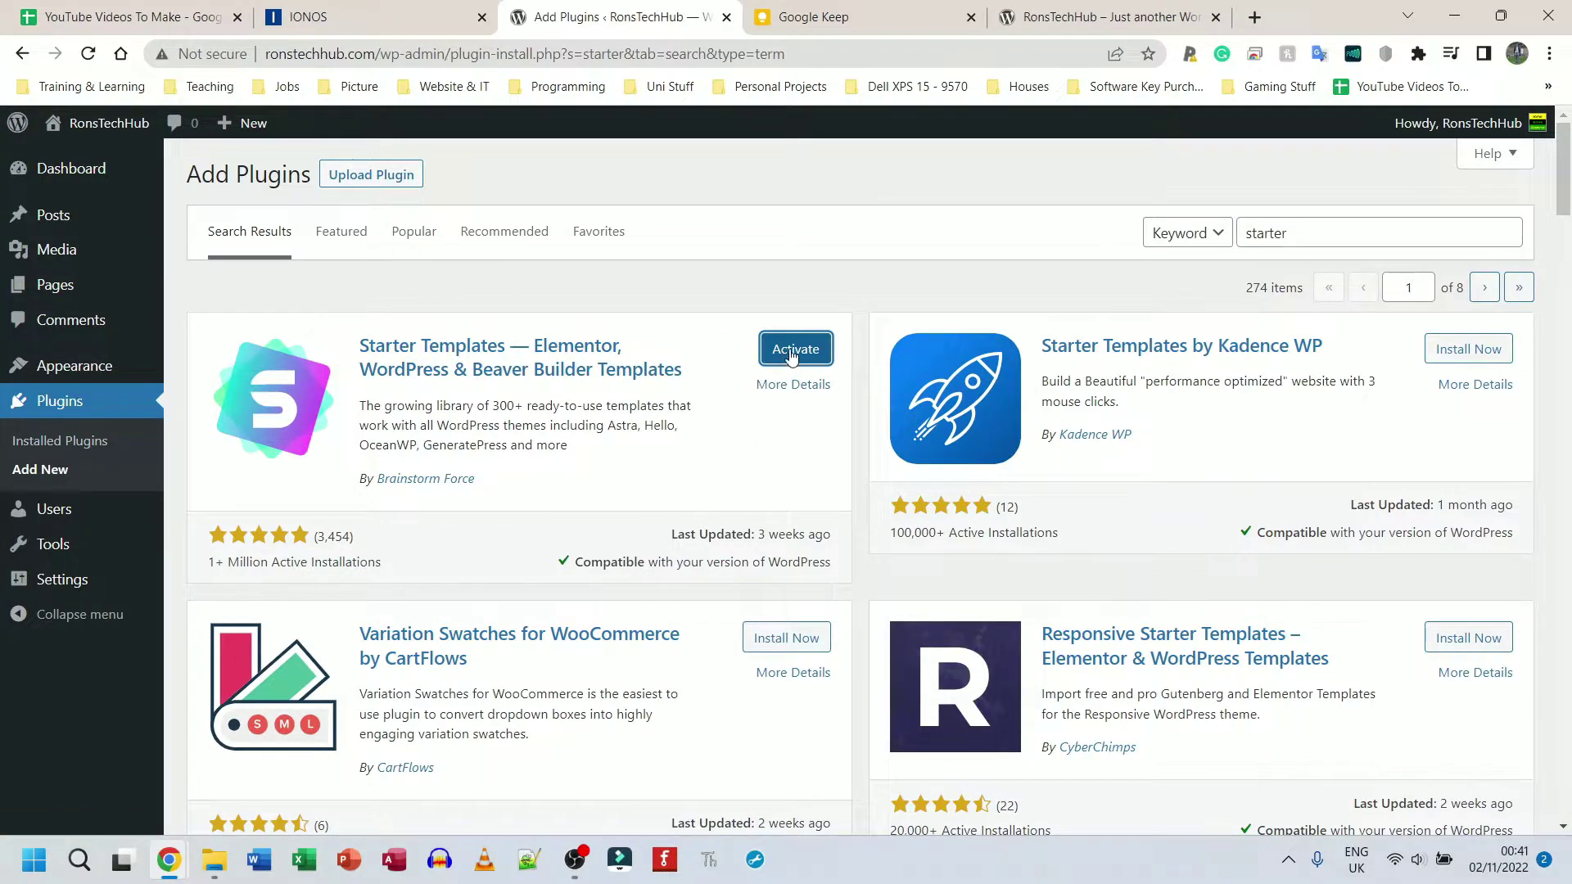
click(791, 352)
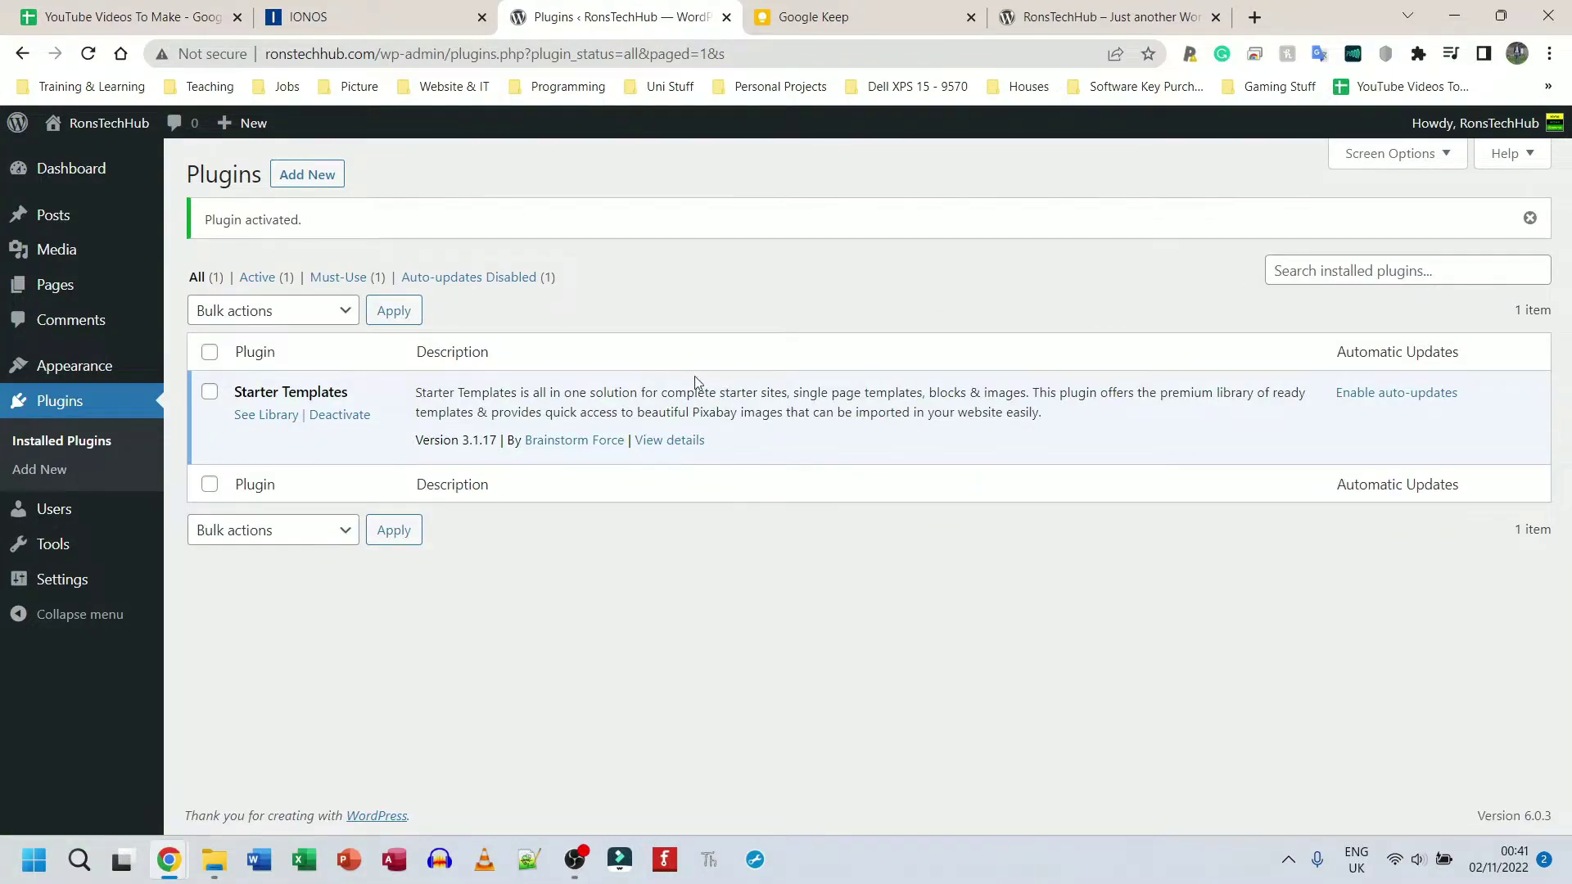
click(1383, 400)
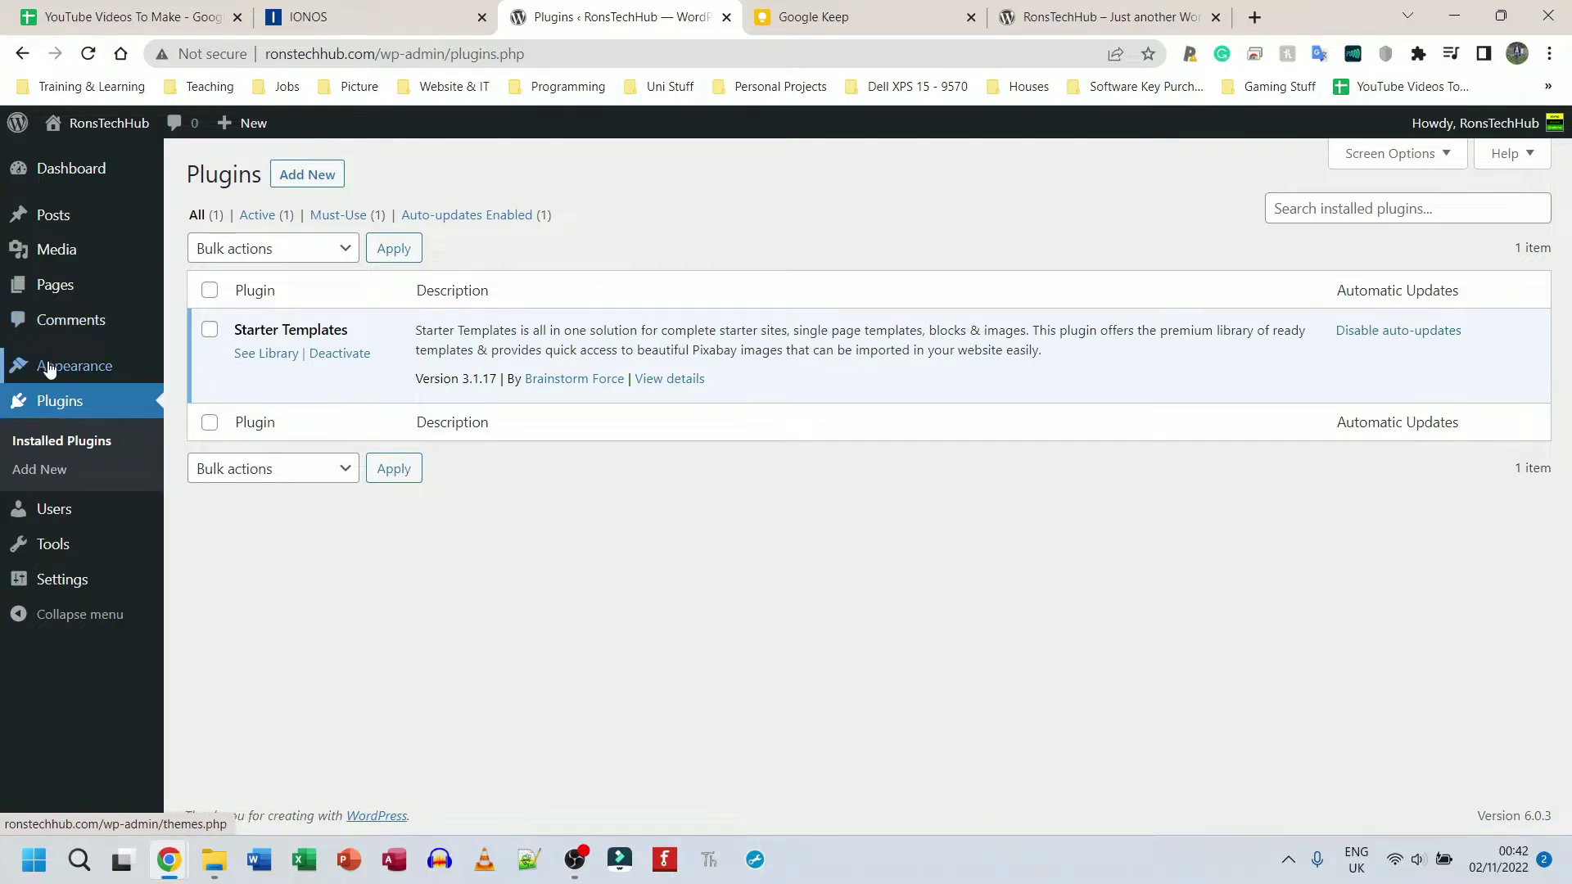
Open the Starter Templates library, start building the website, and choose Elementor as the page builder
mouse_move(49, 369)
click(196, 370)
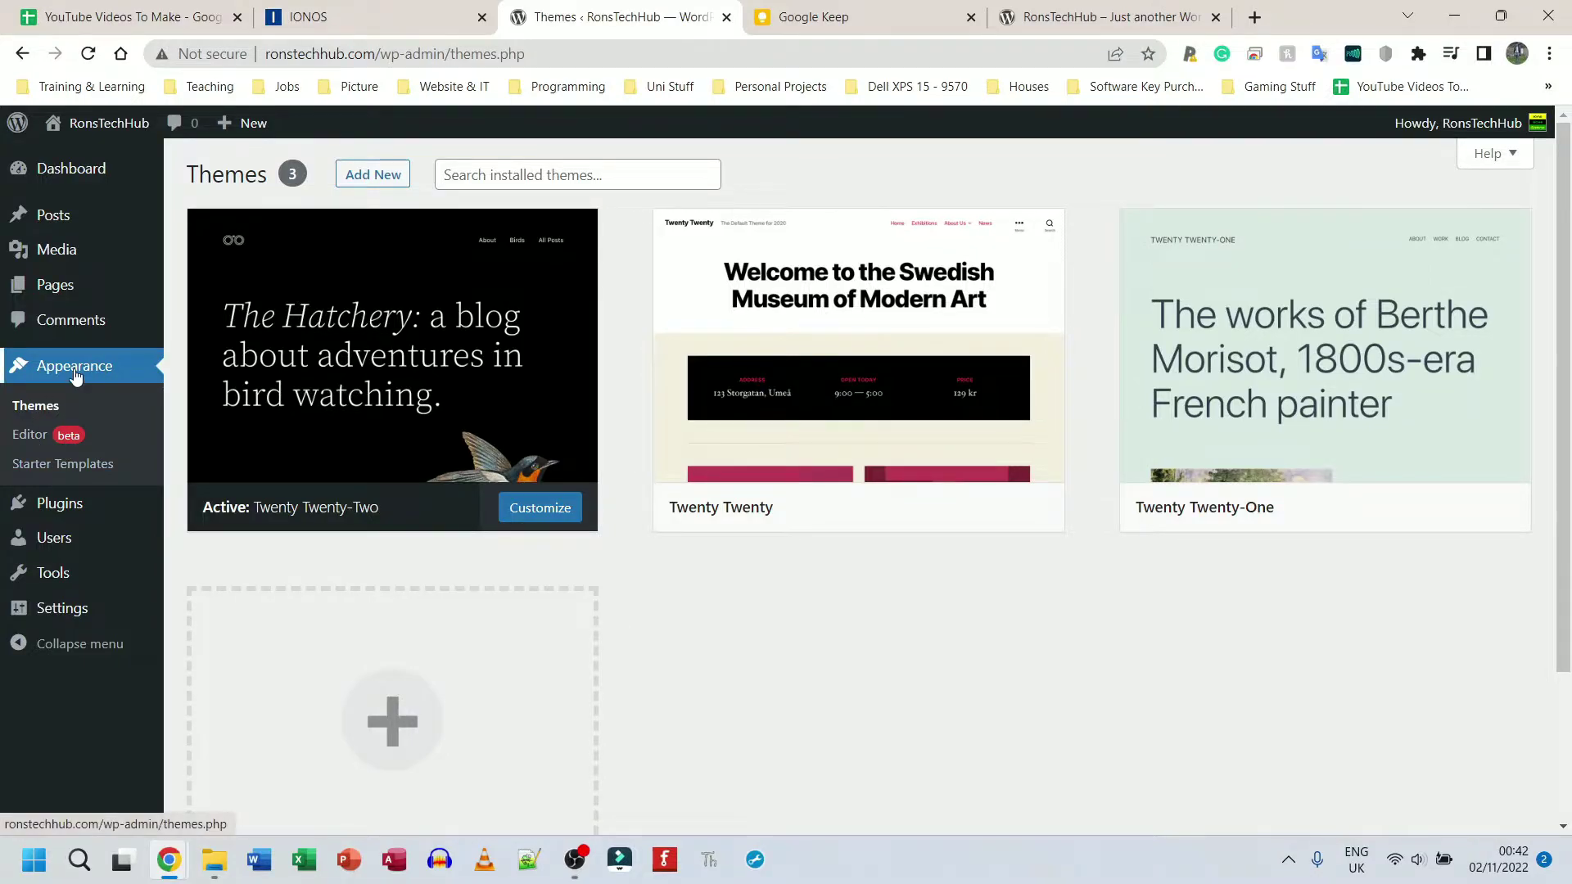
click(82, 469)
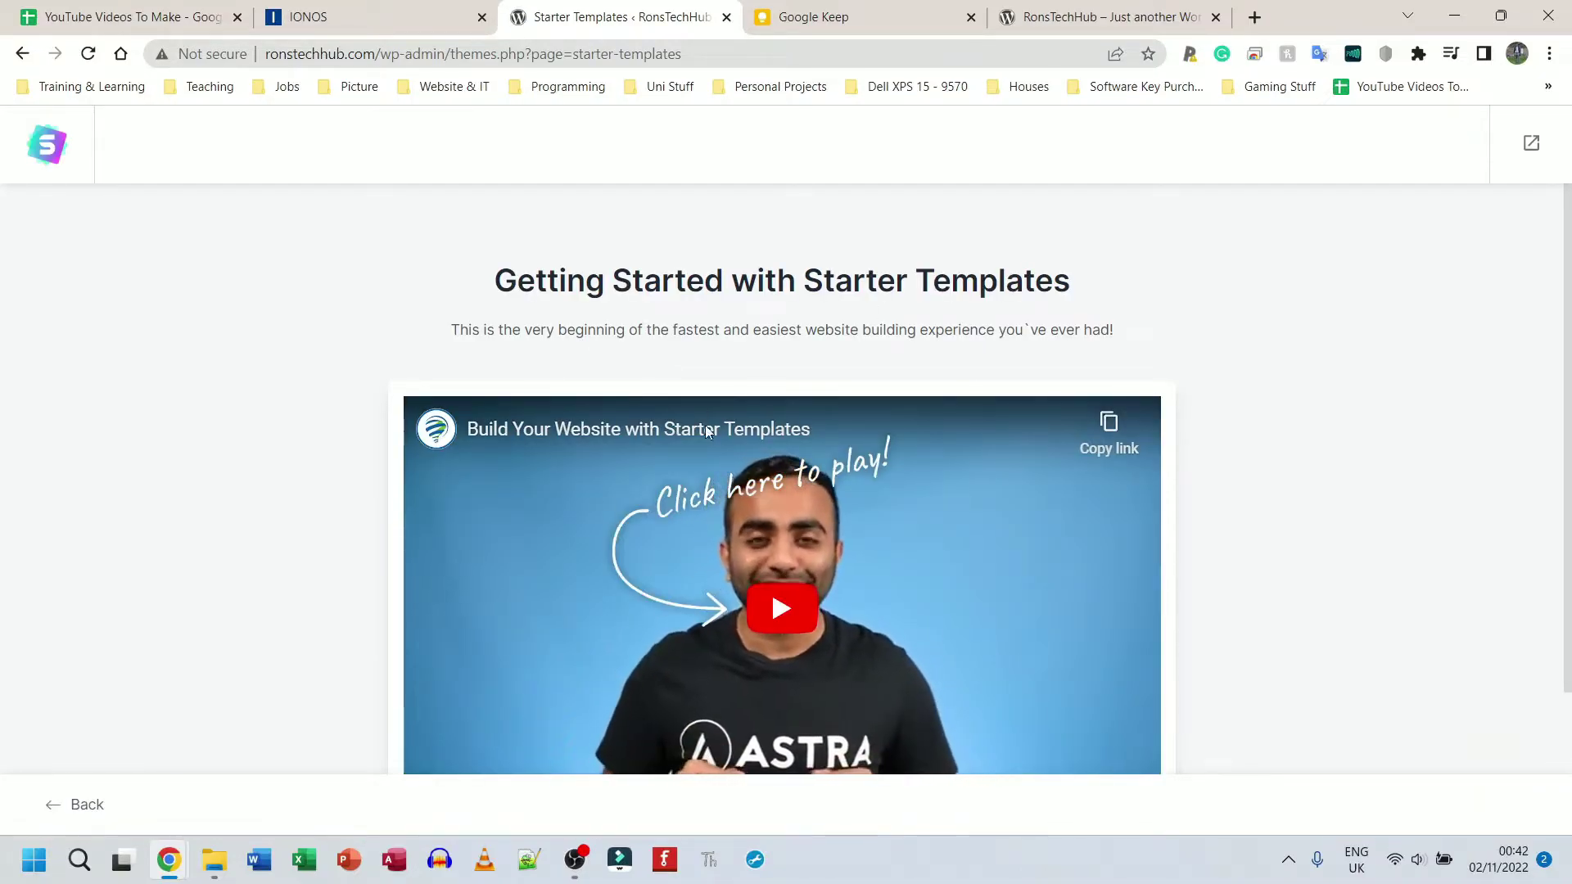
scroll(770, 586, down, 2)
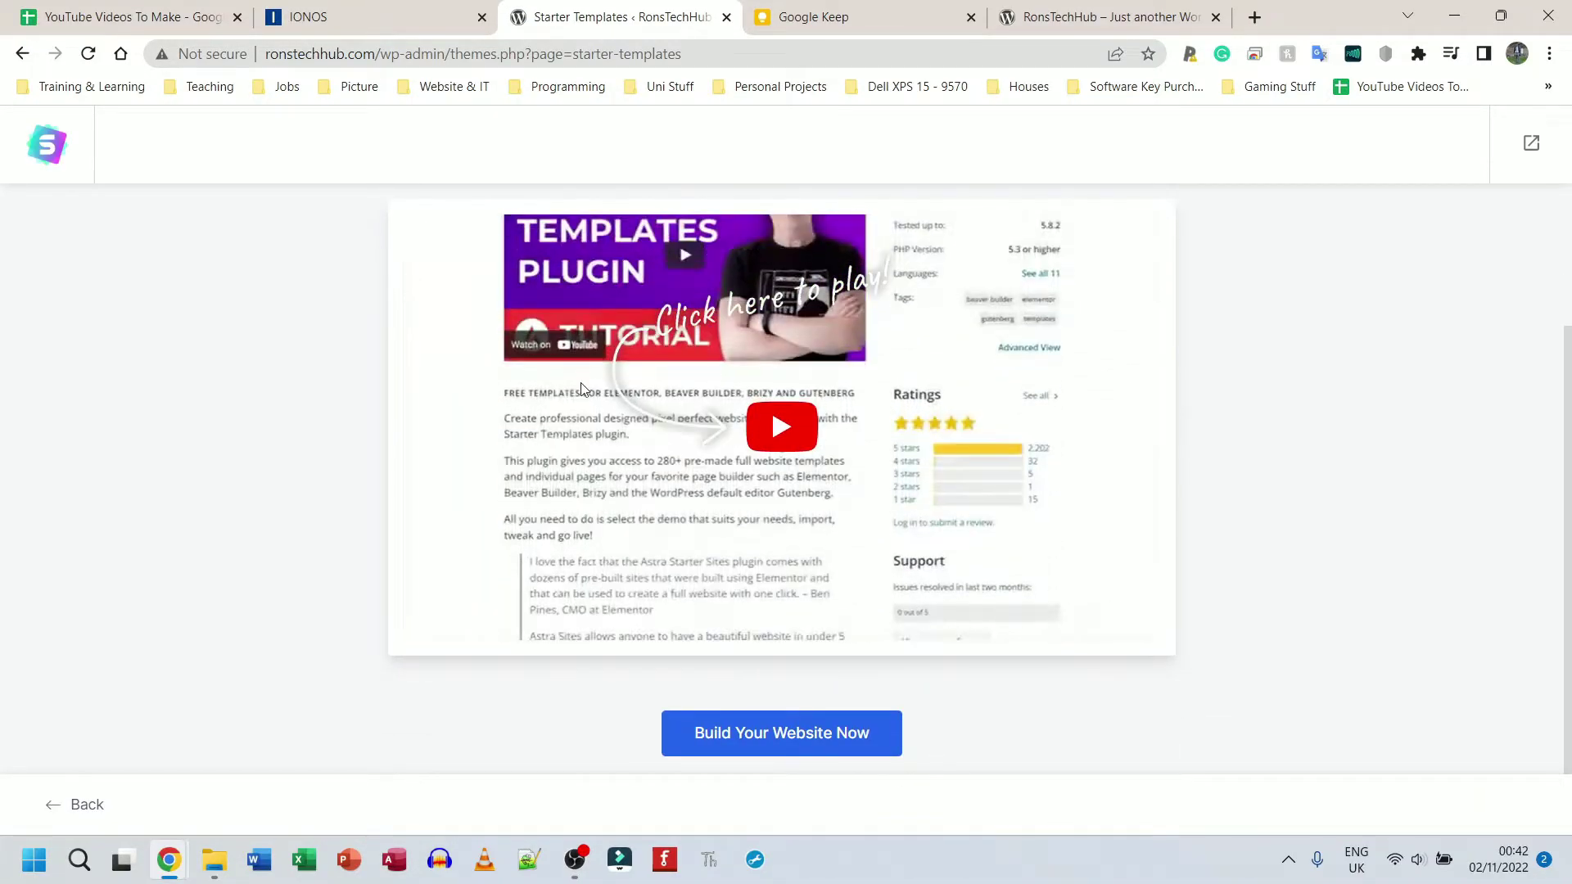
click(808, 741)
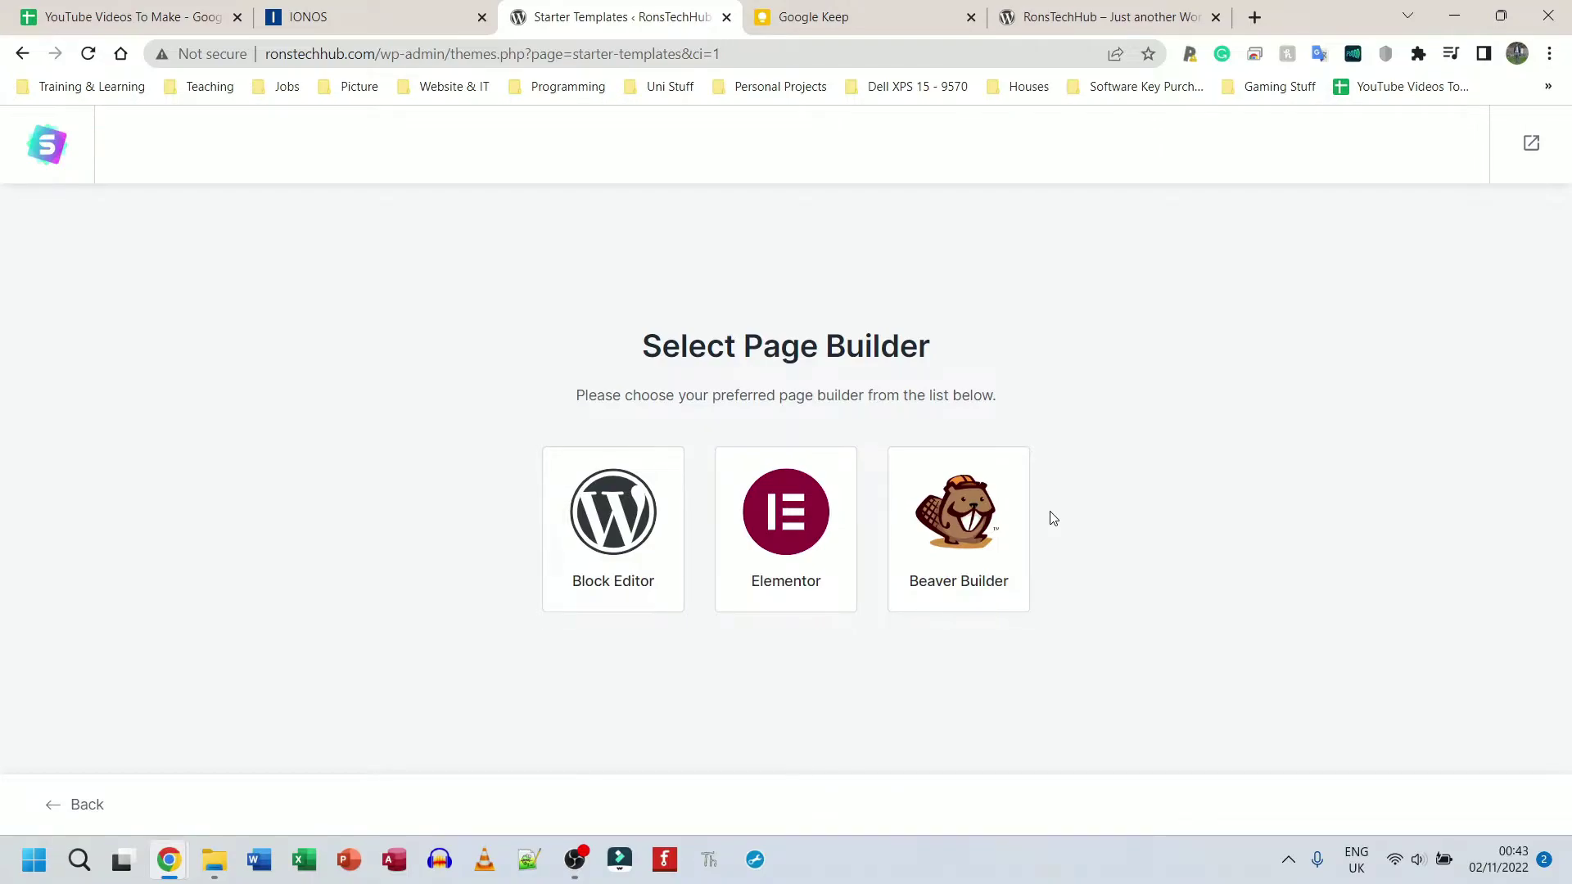
click(794, 524)
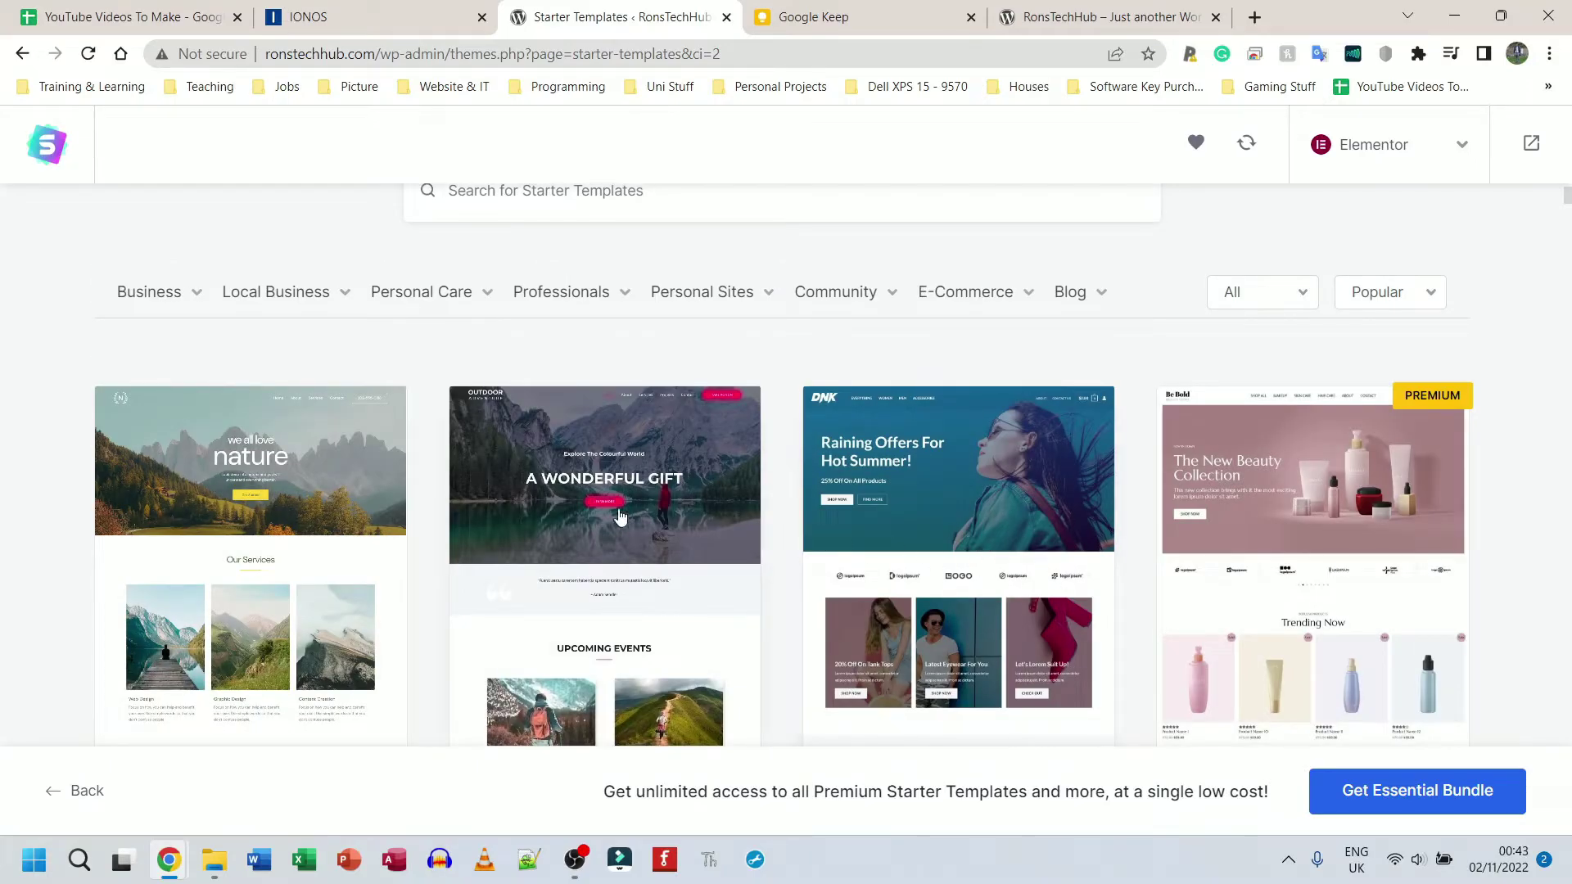
Browse the Elementor starter templates and compare the free designs with those marked premium
scroll(771, 512, down, 6)
scroll(770, 513, up, 5)
scroll(770, 513, down, 5)
scroll(770, 512, up, 5)
scroll(771, 513, down, 5)
scroll(770, 512, up, 5)
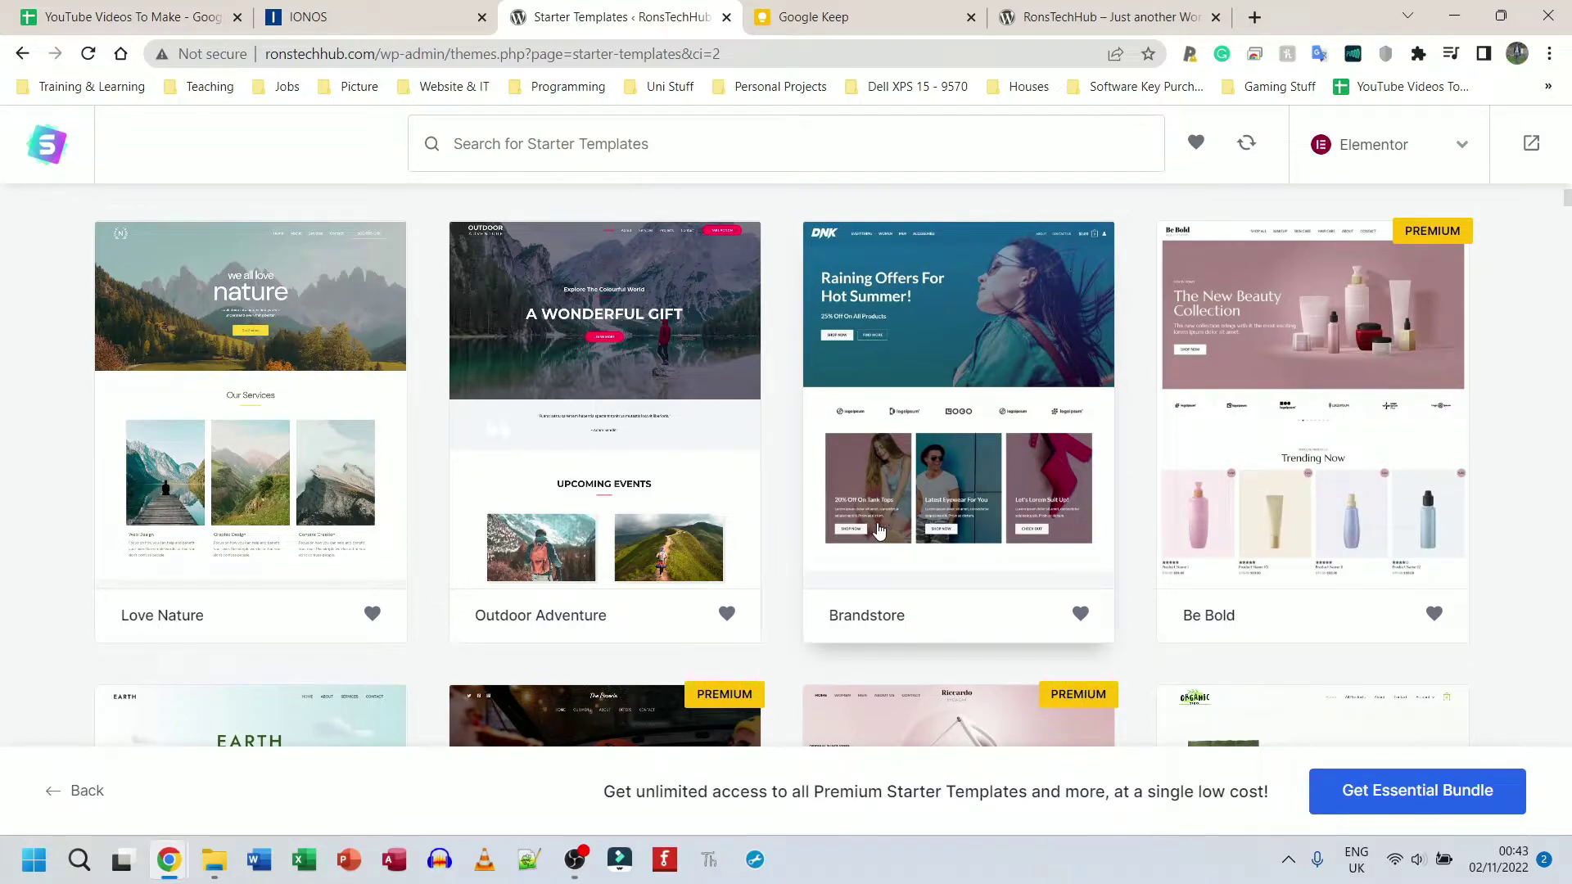
scroll(878, 530, down, 1)
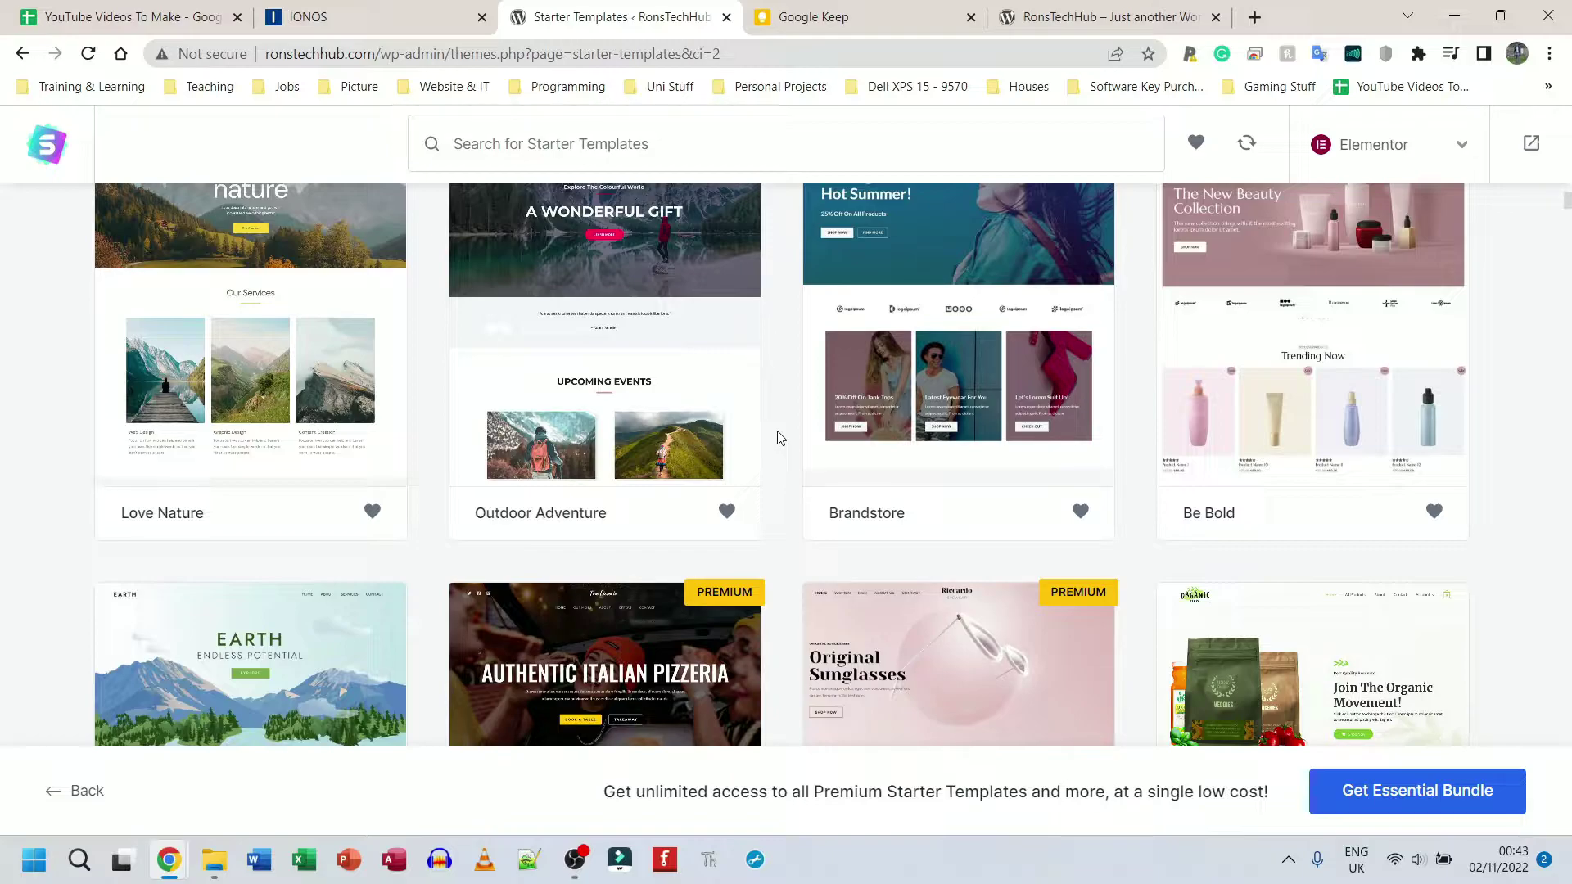
scroll(778, 438, up, 1)
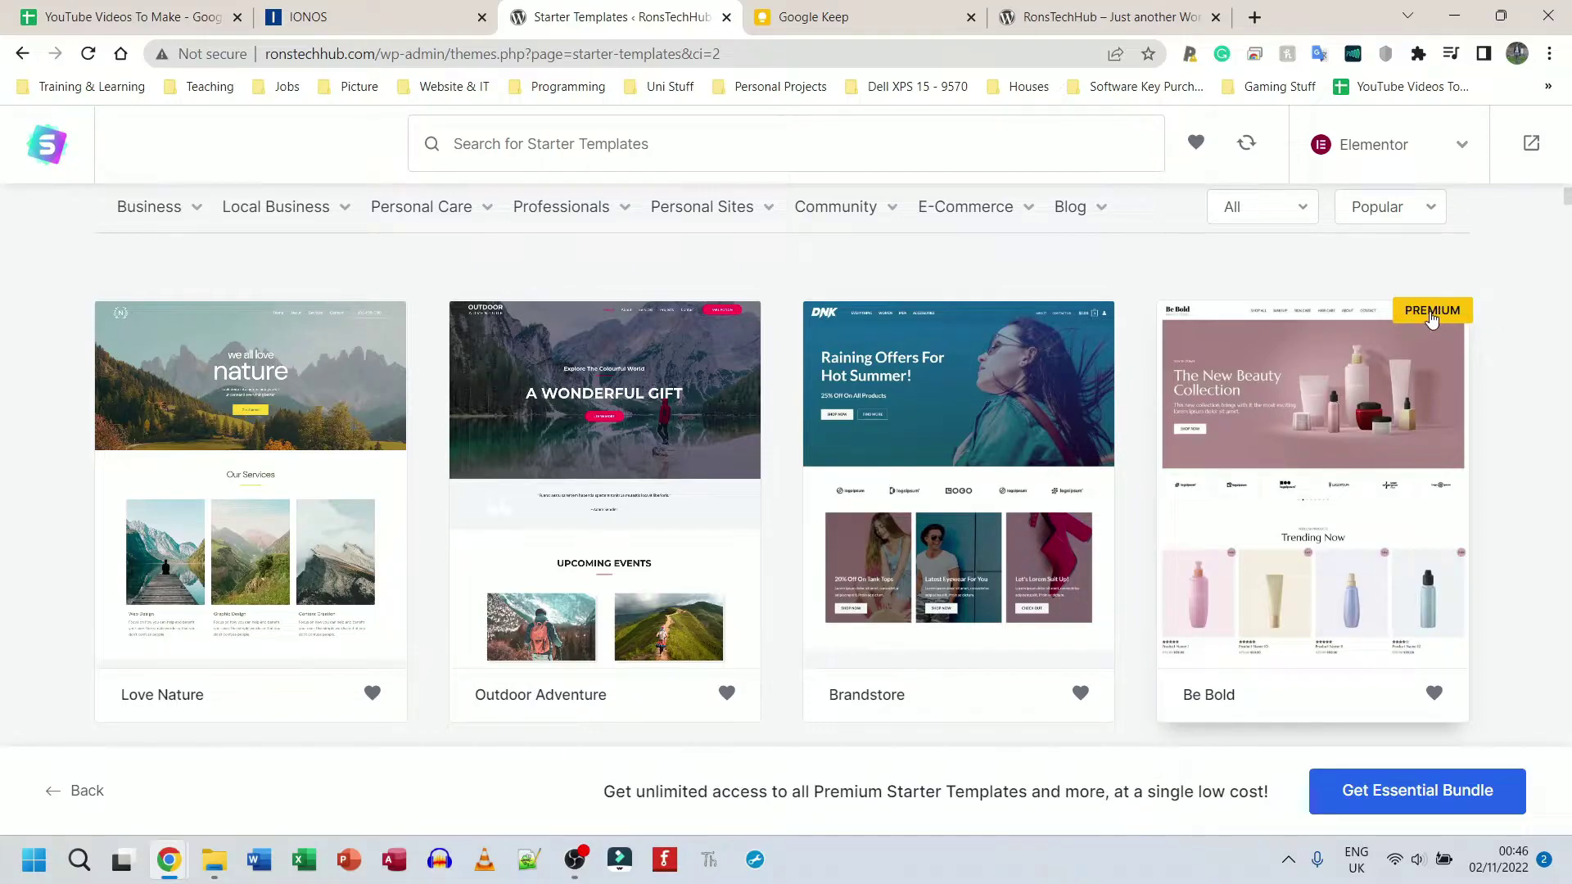
scroll(1428, 316, down, 2)
scroll(1146, 486, down, 3)
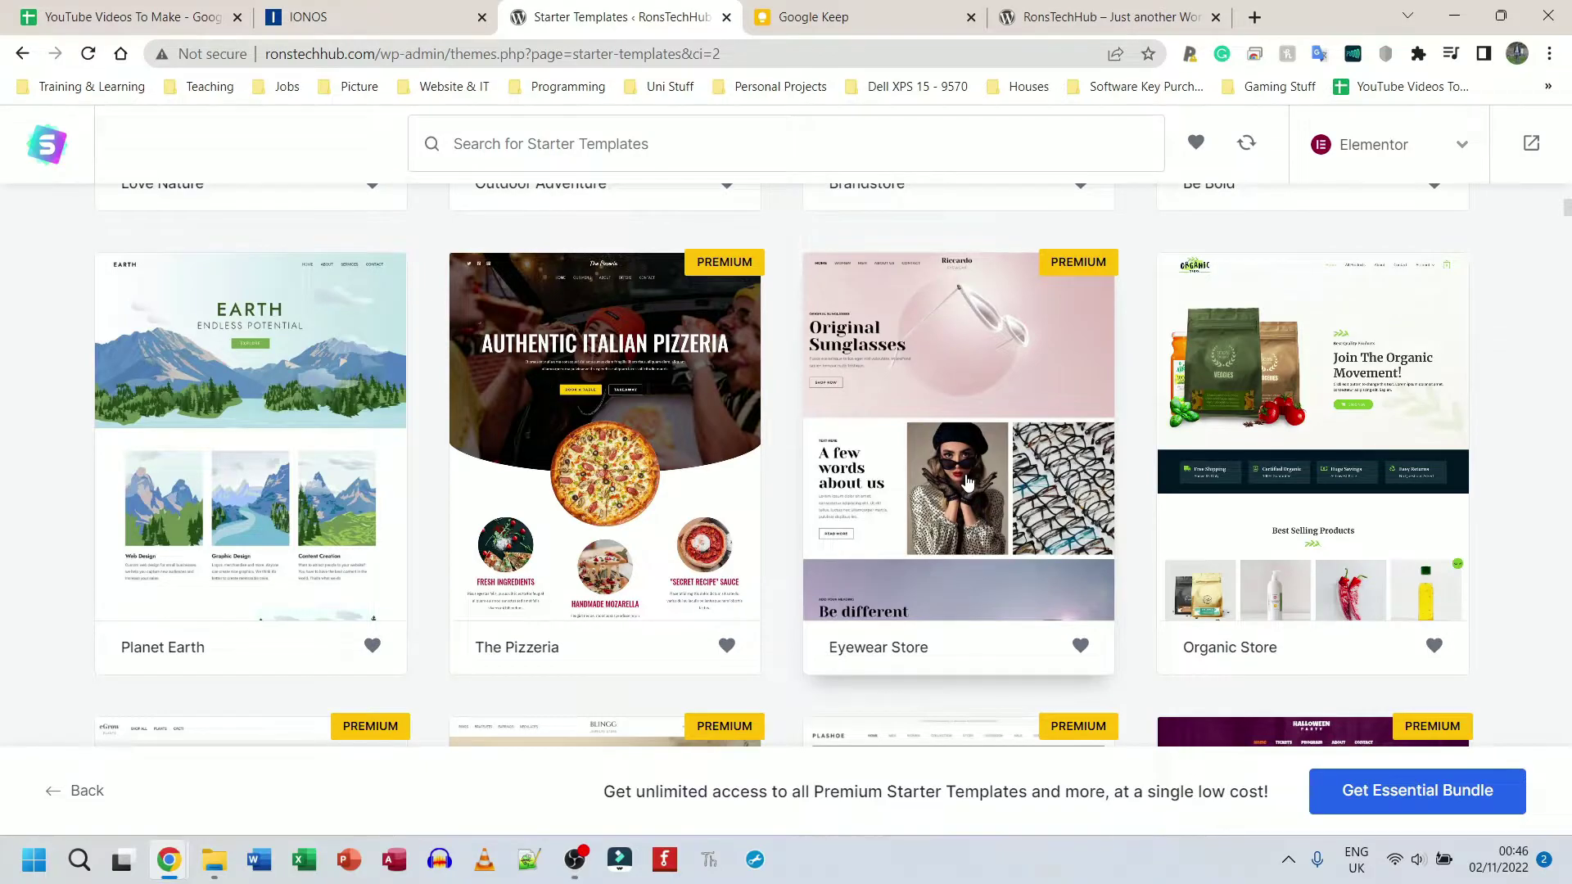
scroll(967, 483, up, 3)
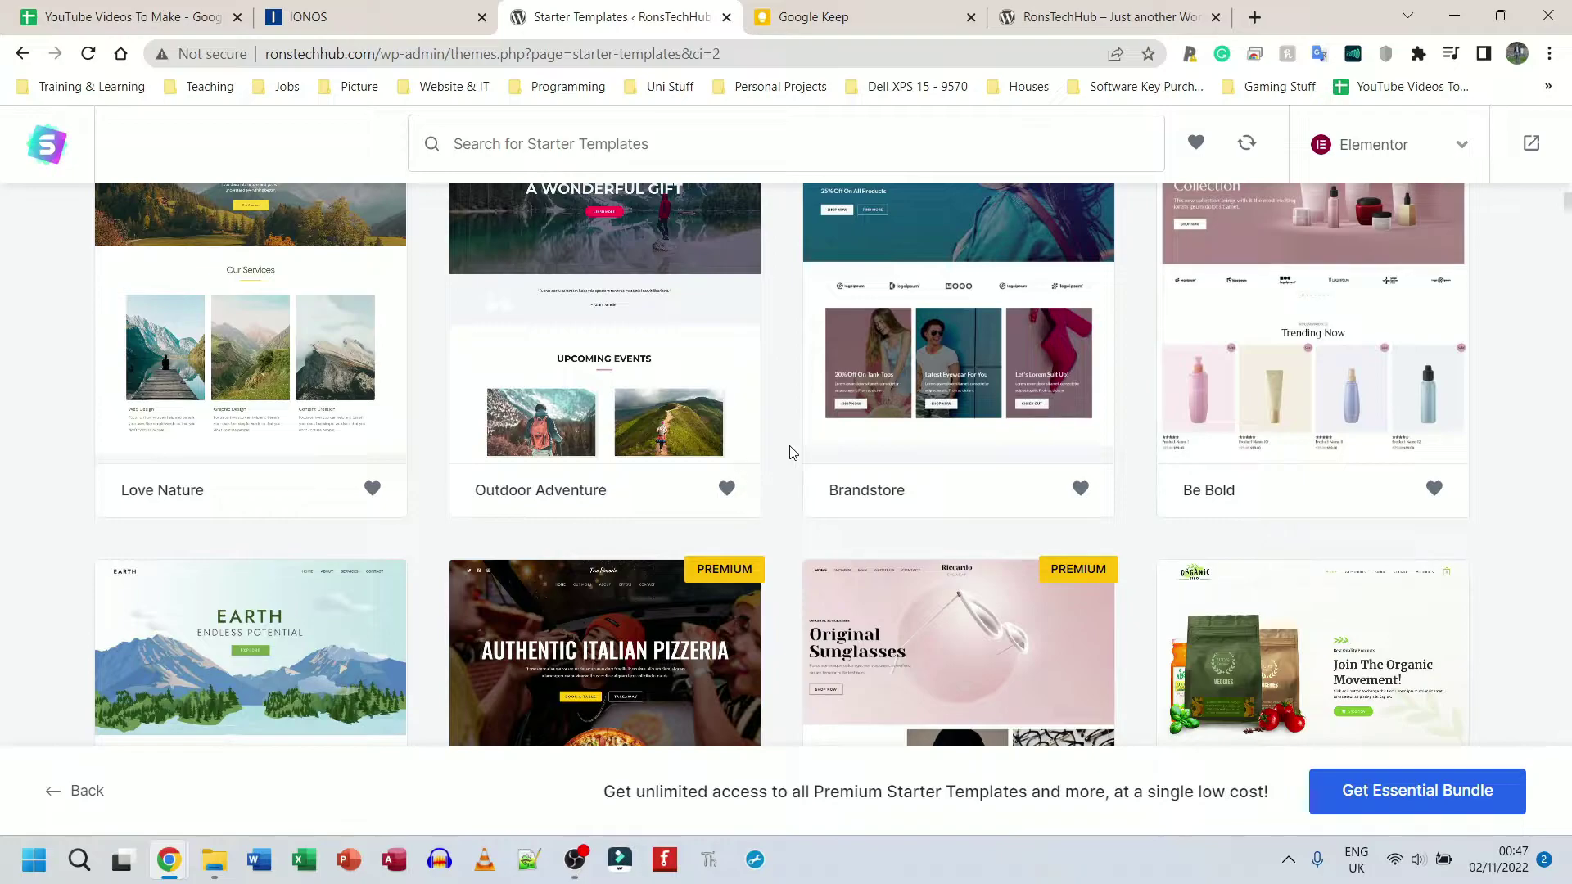
scroll(791, 452, down, 1)
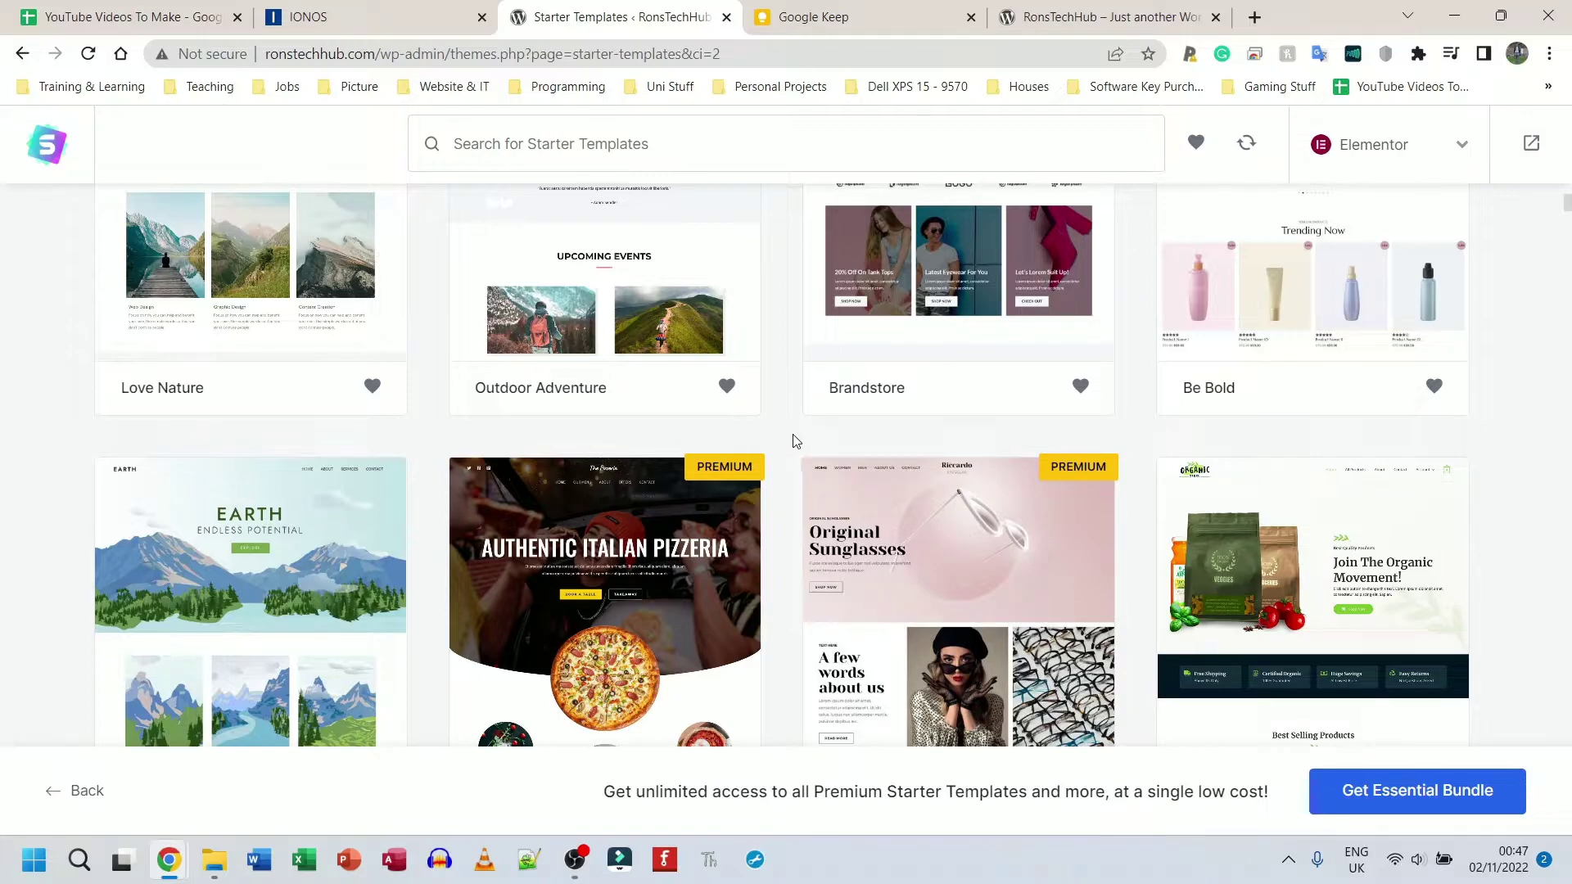
scroll(793, 442, down, 2)
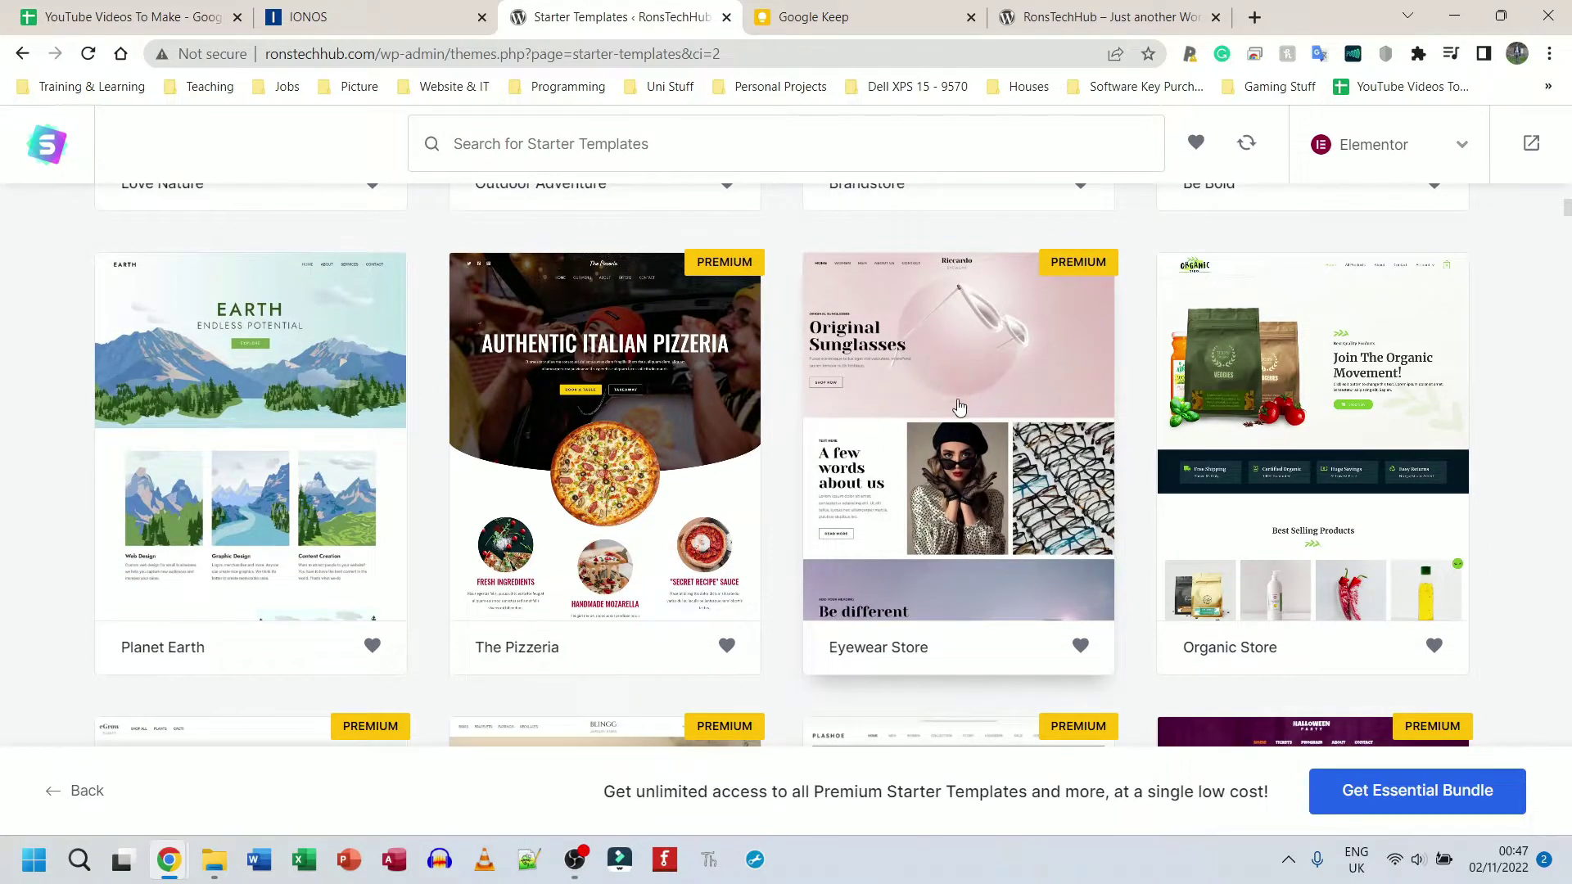
scroll(663, 516, up, 8)
scroll(650, 512, down, 1)
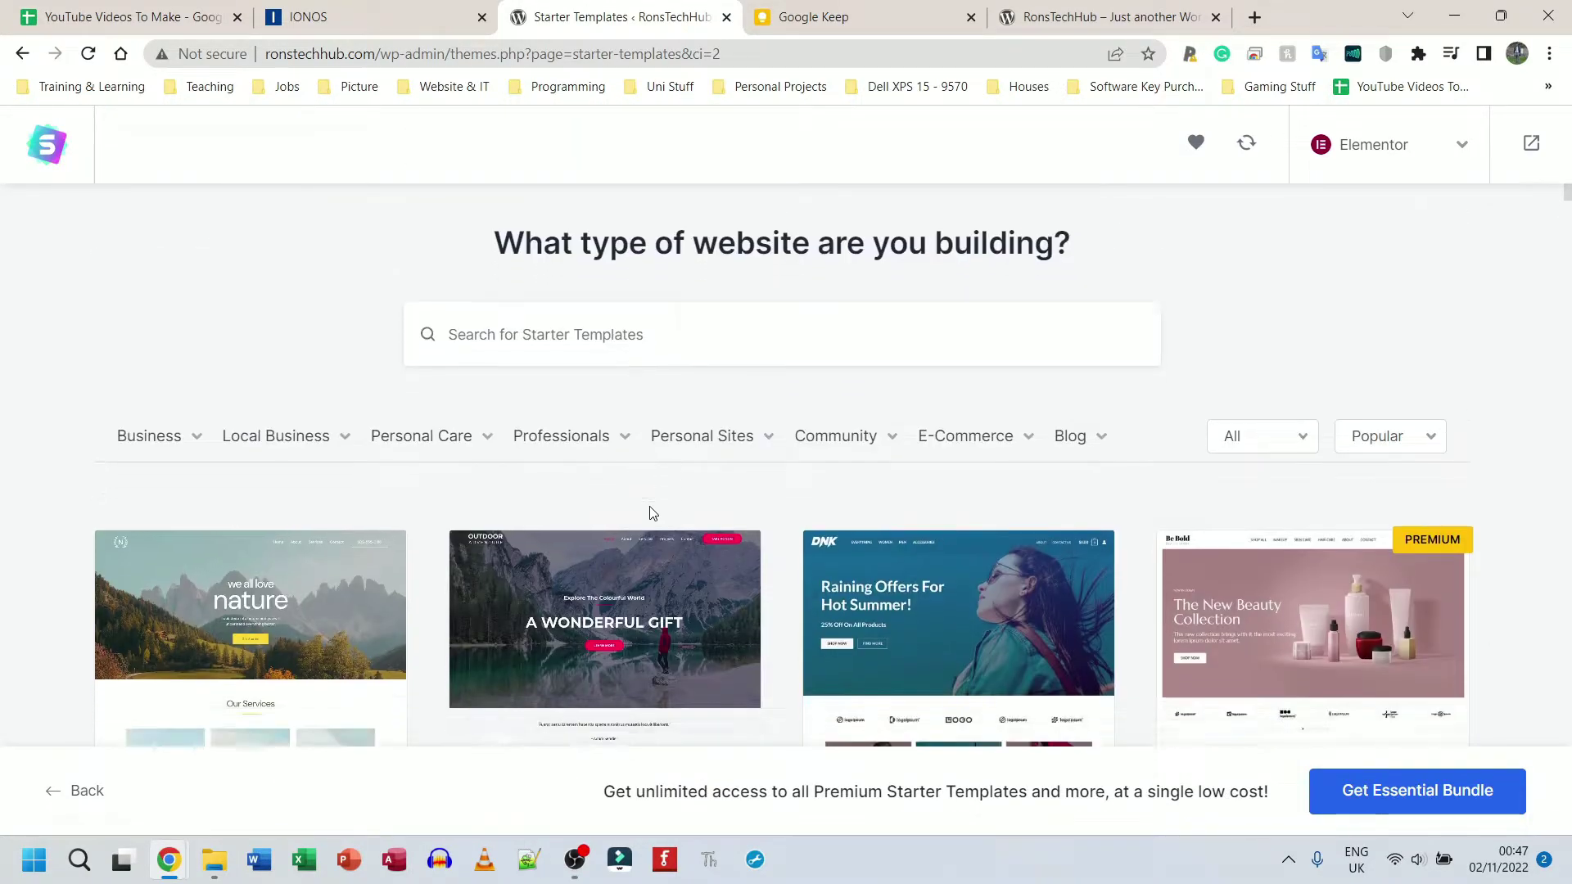
Preview the Love Nature template and examine its hero banner, Our Services section and testimonial
click(301, 547)
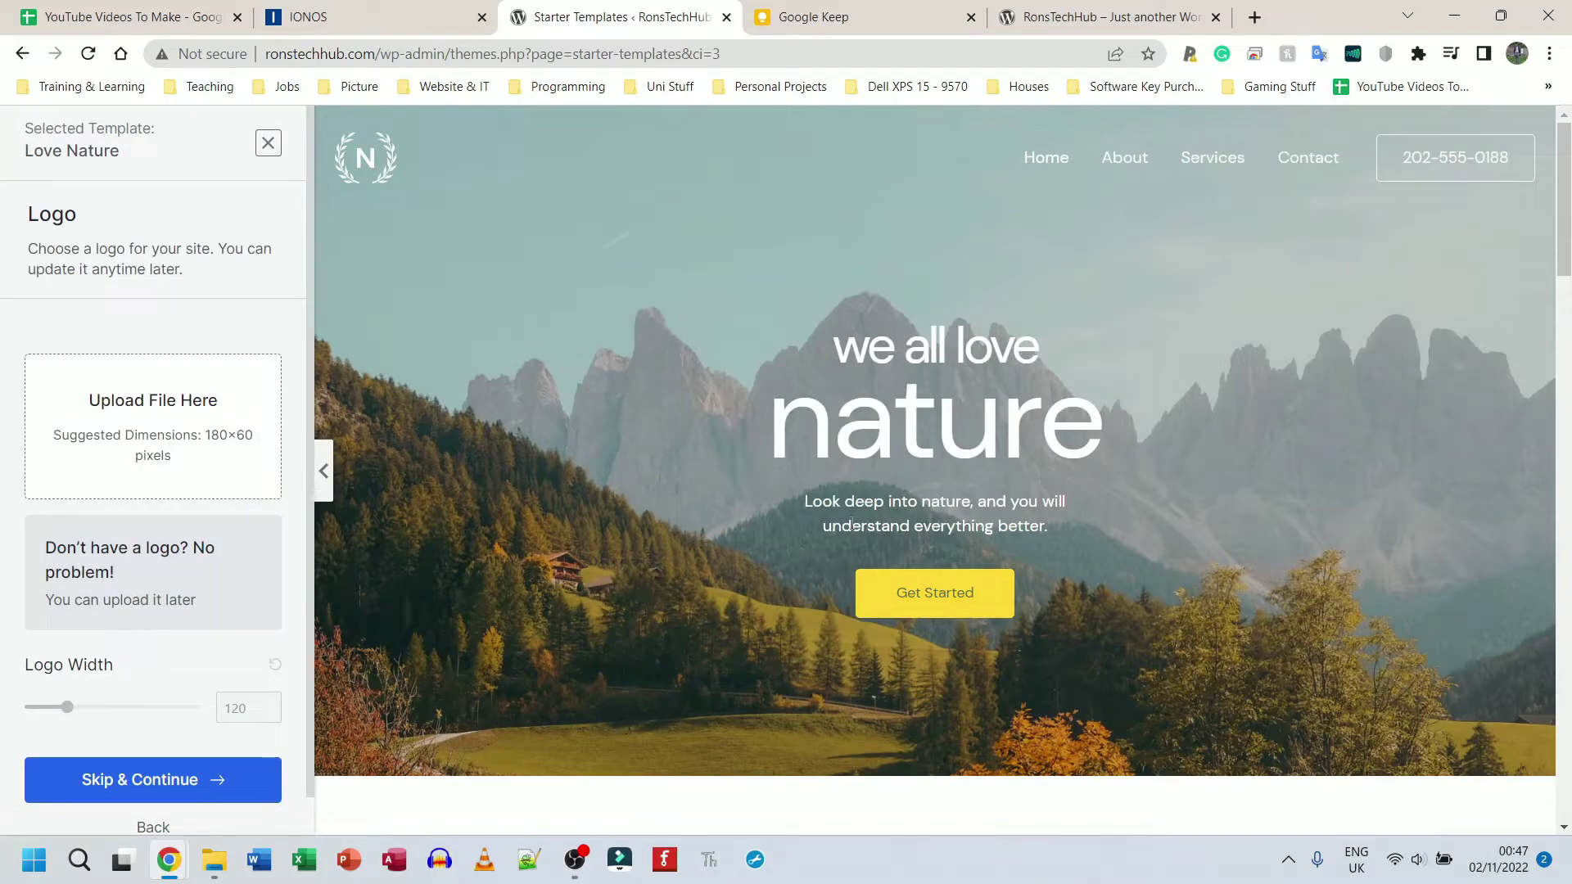
scroll(852, 524, down, 12)
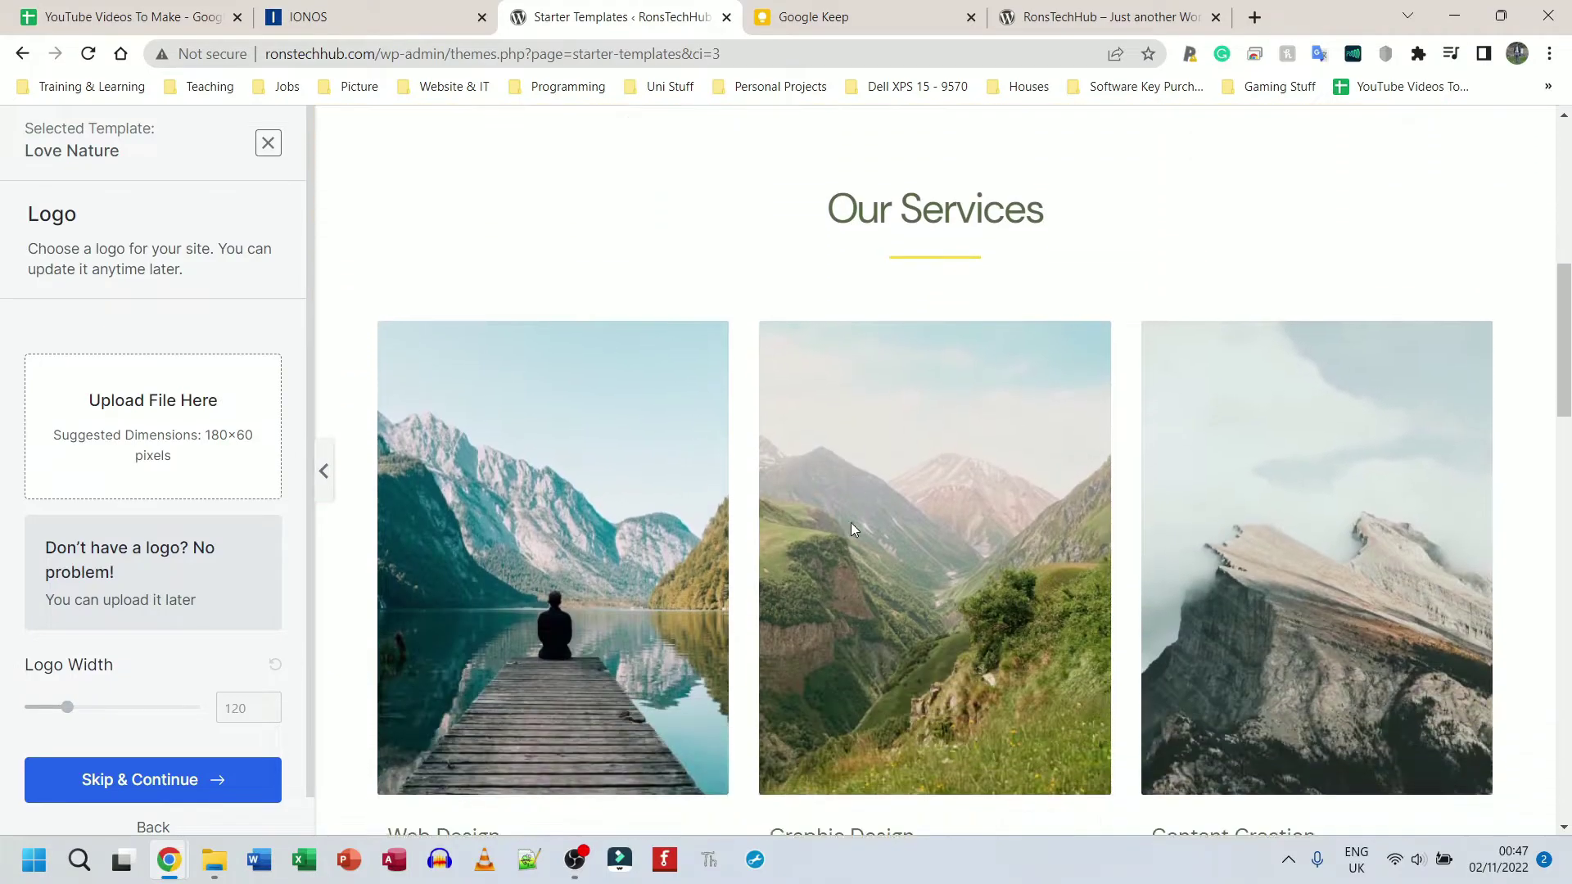
scroll(851, 523, down, 5)
scroll(852, 522, up, 14)
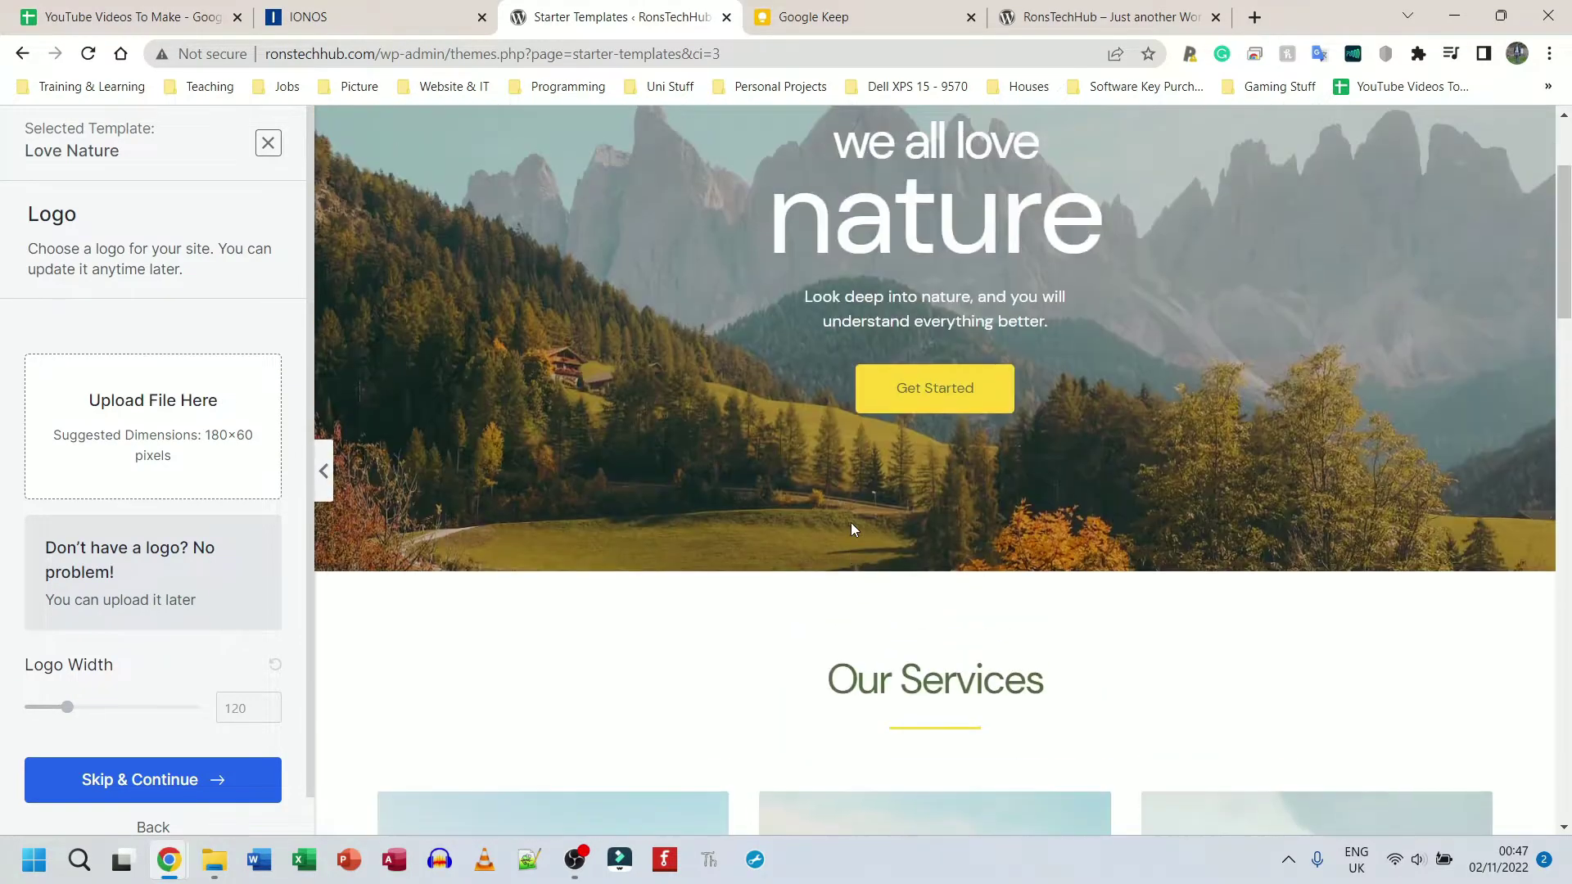
scroll(896, 488, down, 5)
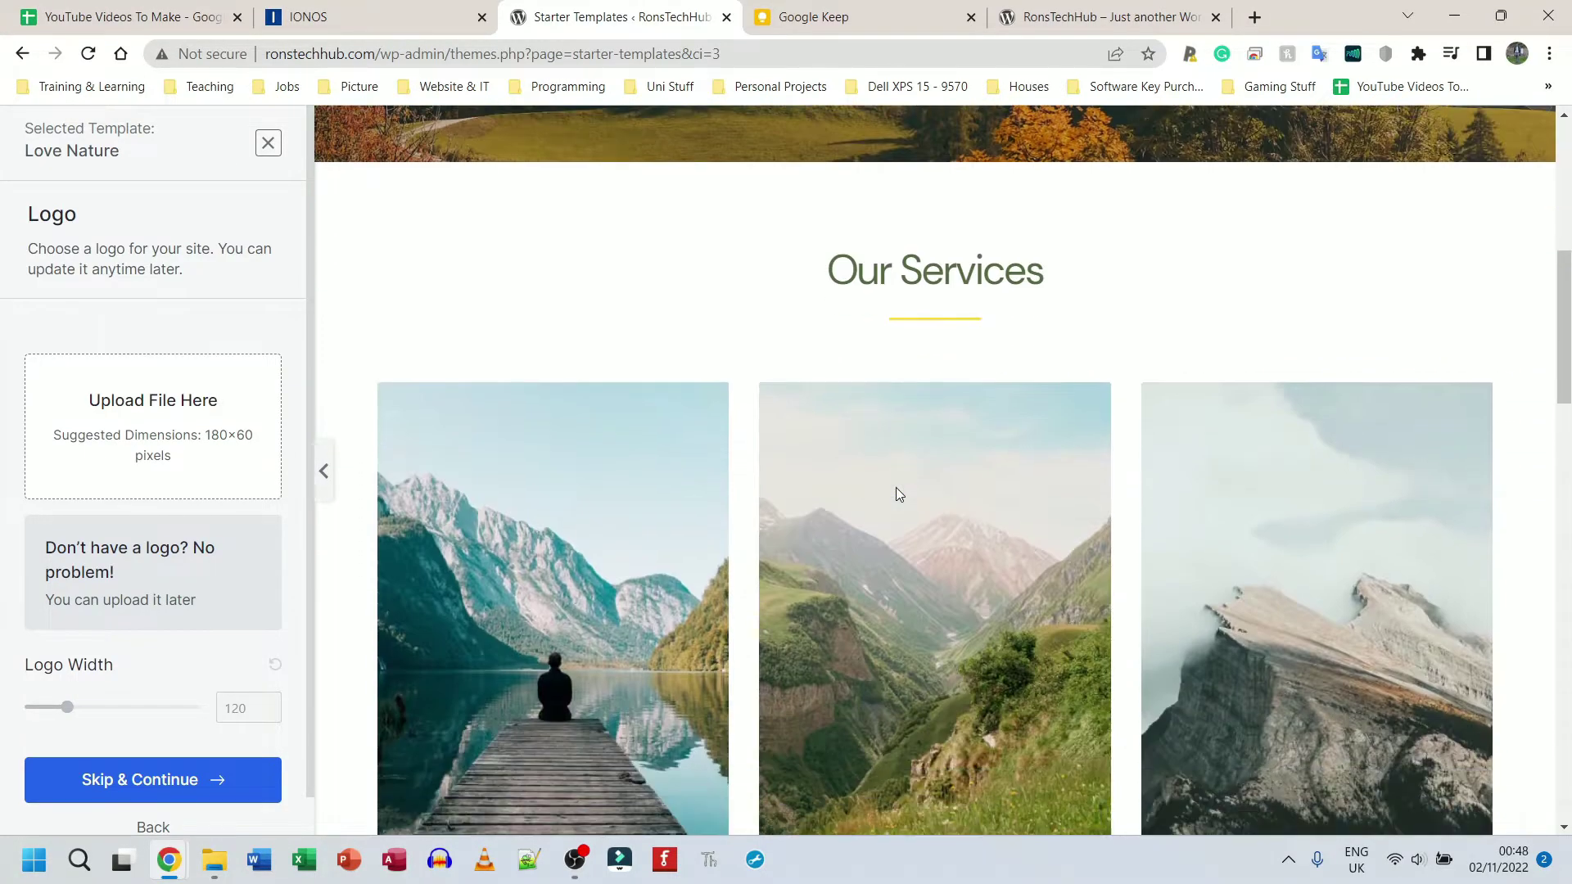
drag(844, 272, 1041, 284)
click(841, 272)
drag(833, 271, 1041, 278)
scroll(675, 491, down, 3)
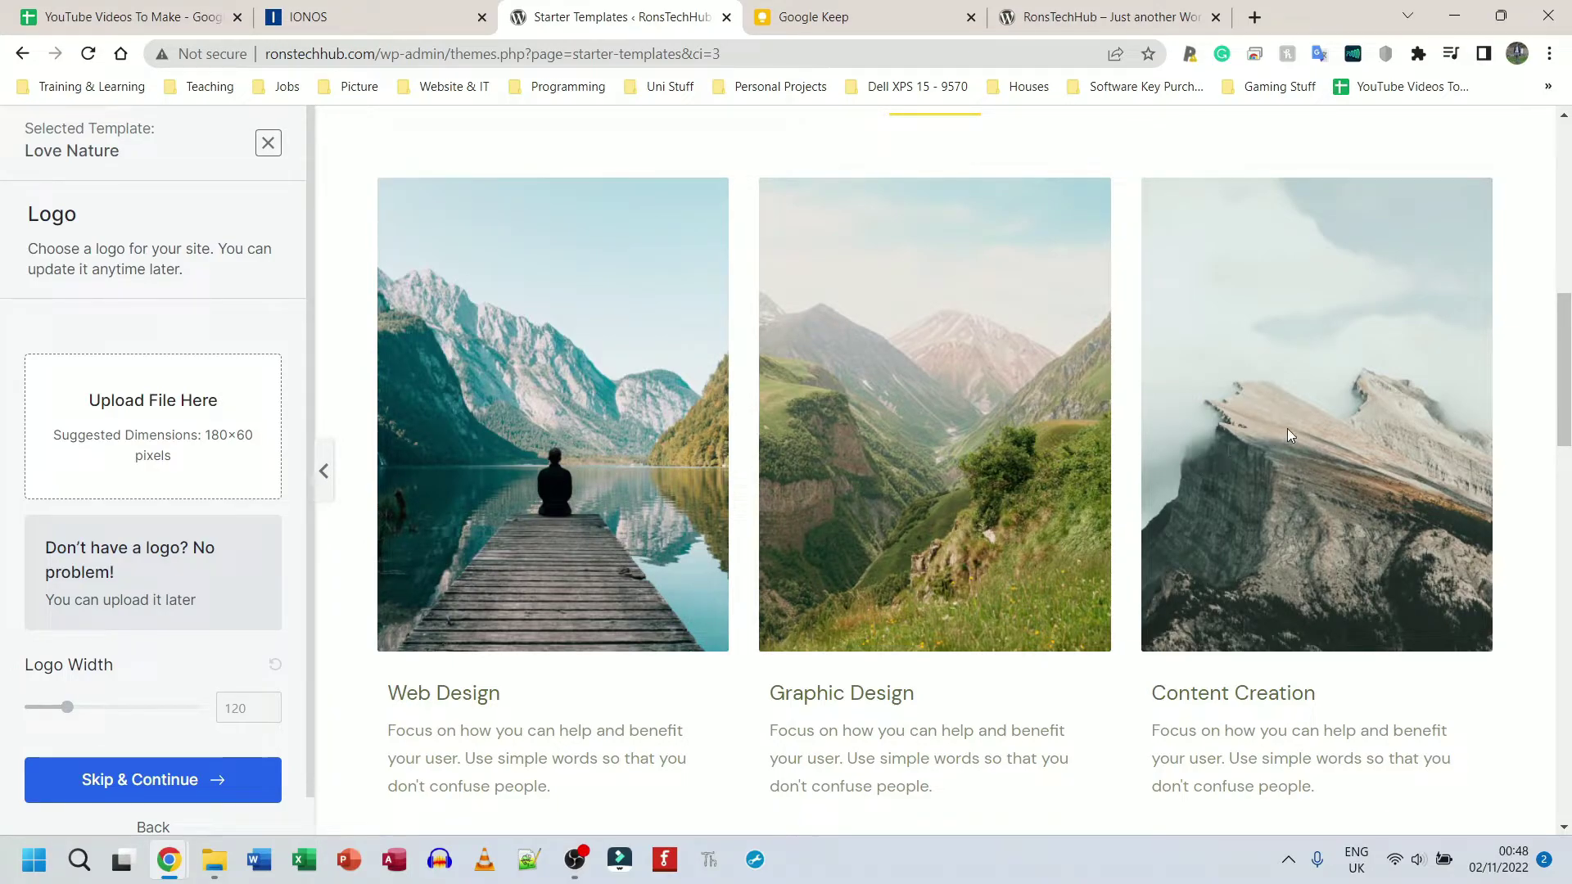
scroll(1083, 491, down, 6)
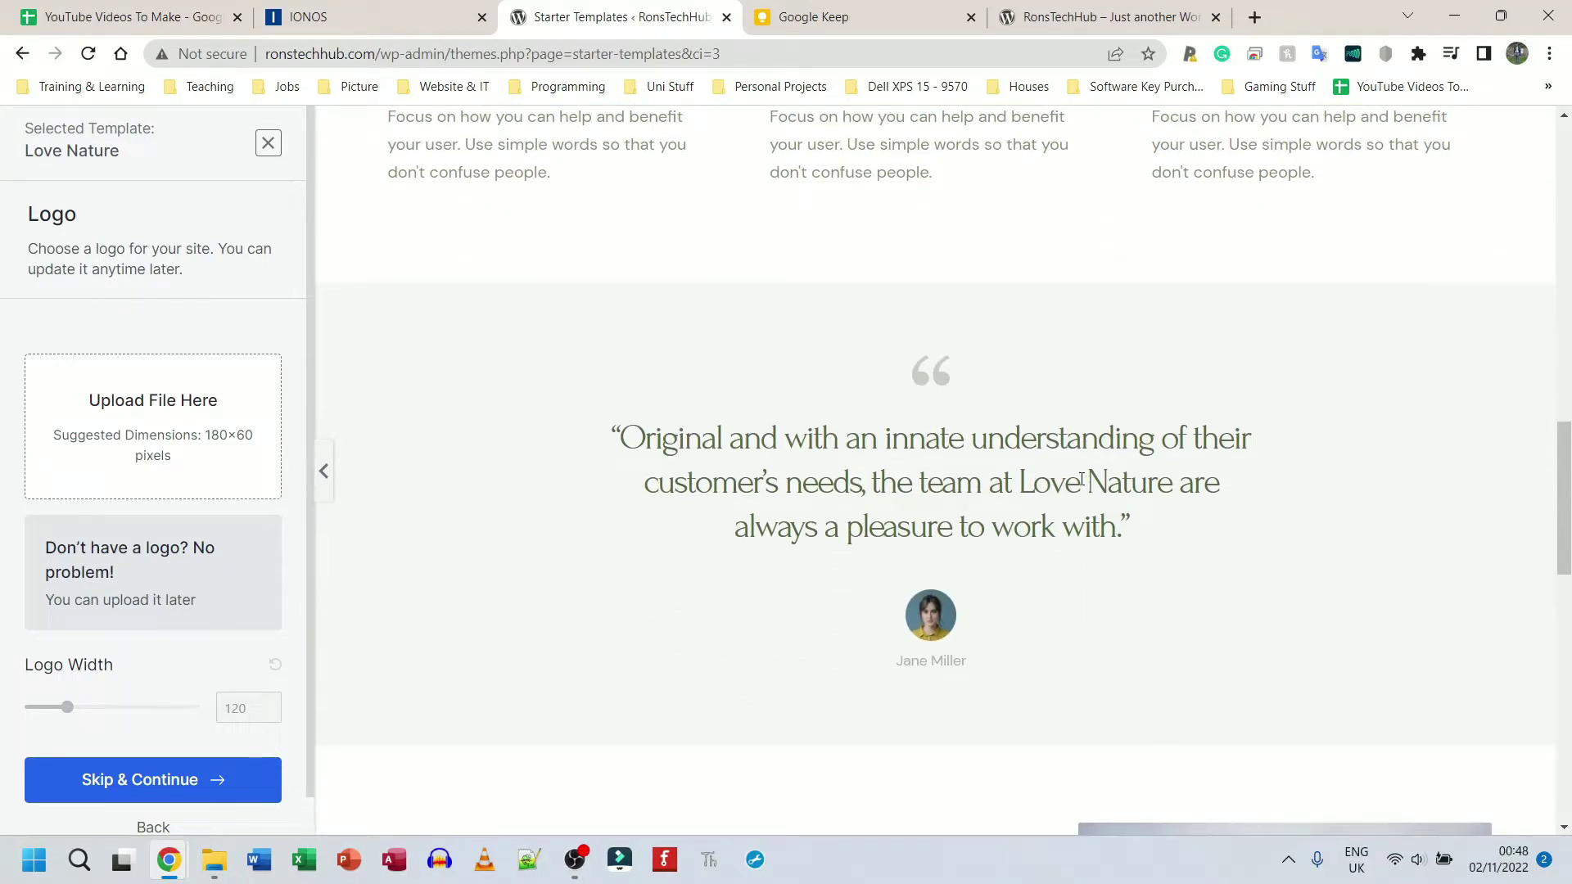
scroll(1081, 481, down, 3)
scroll(1078, 485, up, 12)
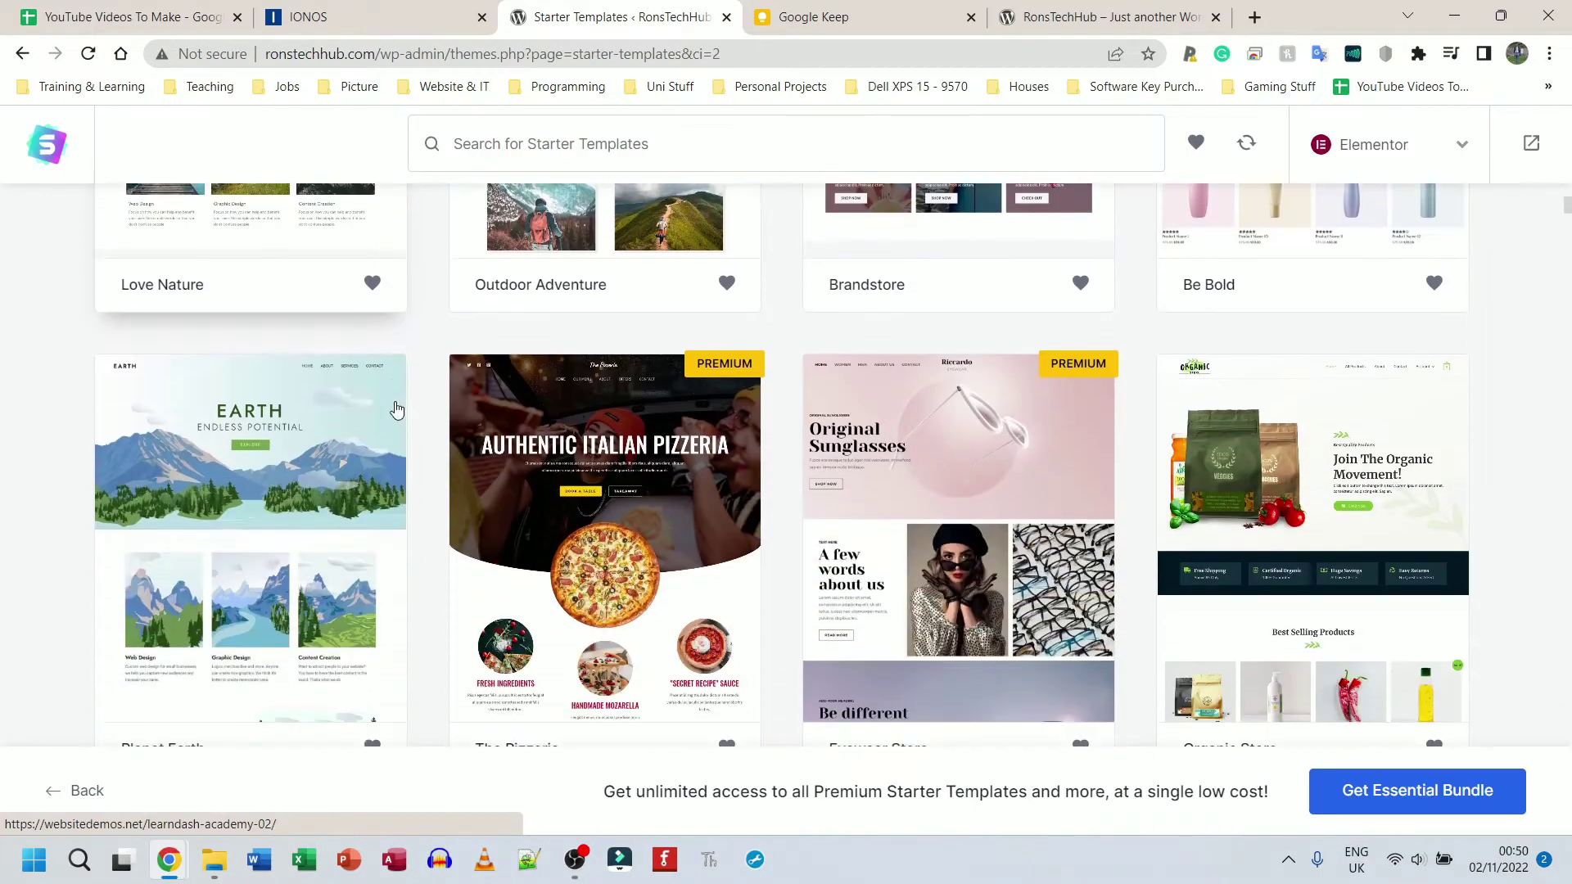
Look through more of the template library and select the Love Nature template for the site
scroll(395, 410, down, 15)
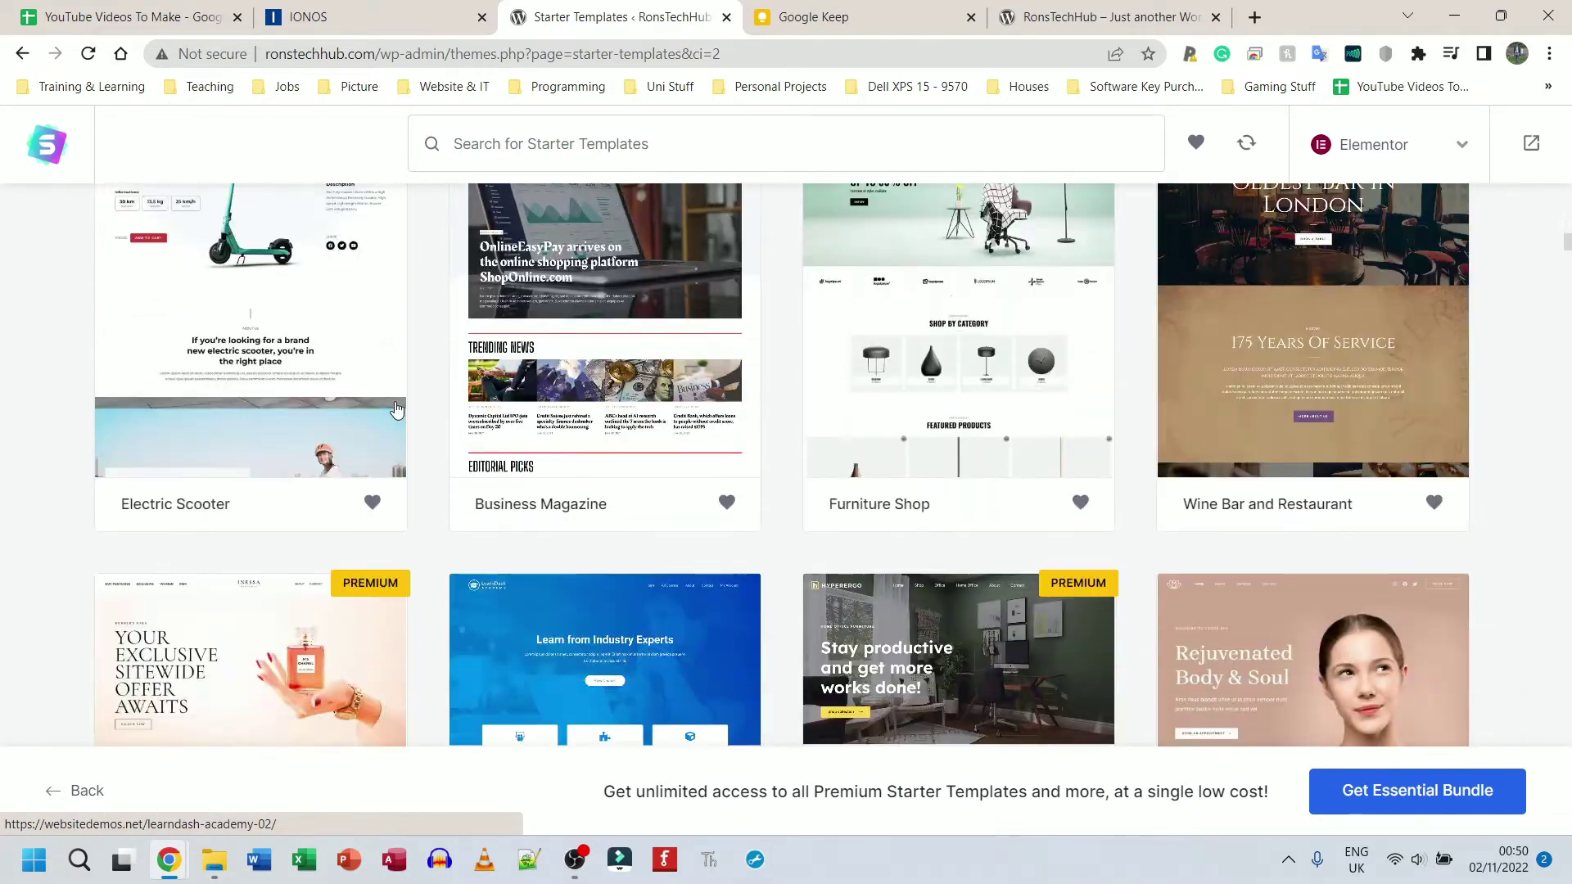
scroll(395, 406, down, 15)
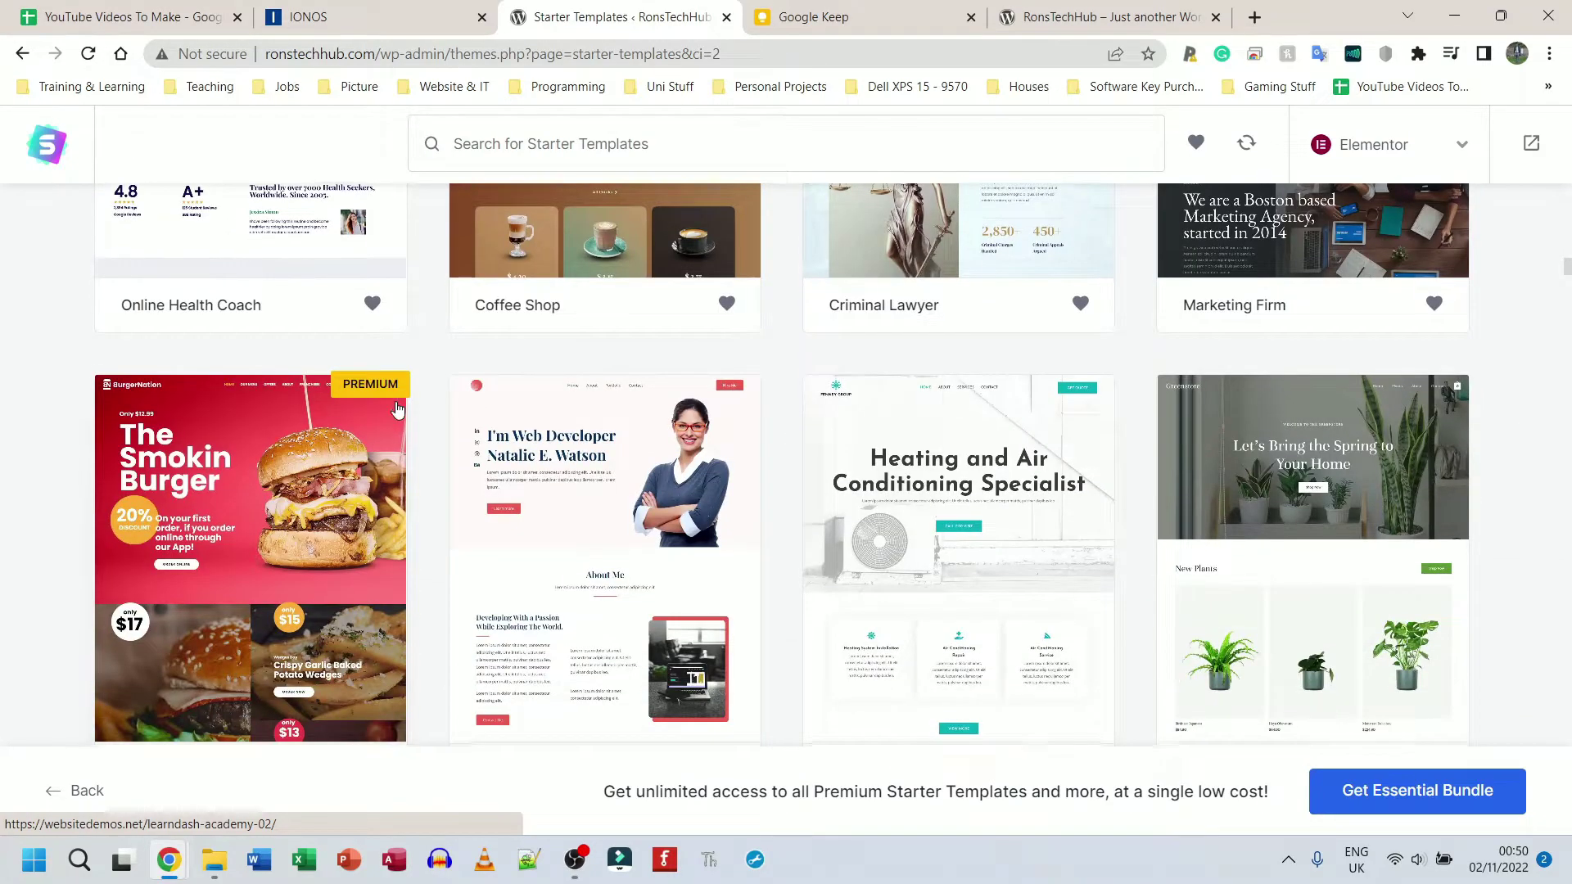
scroll(396, 409, down, 3)
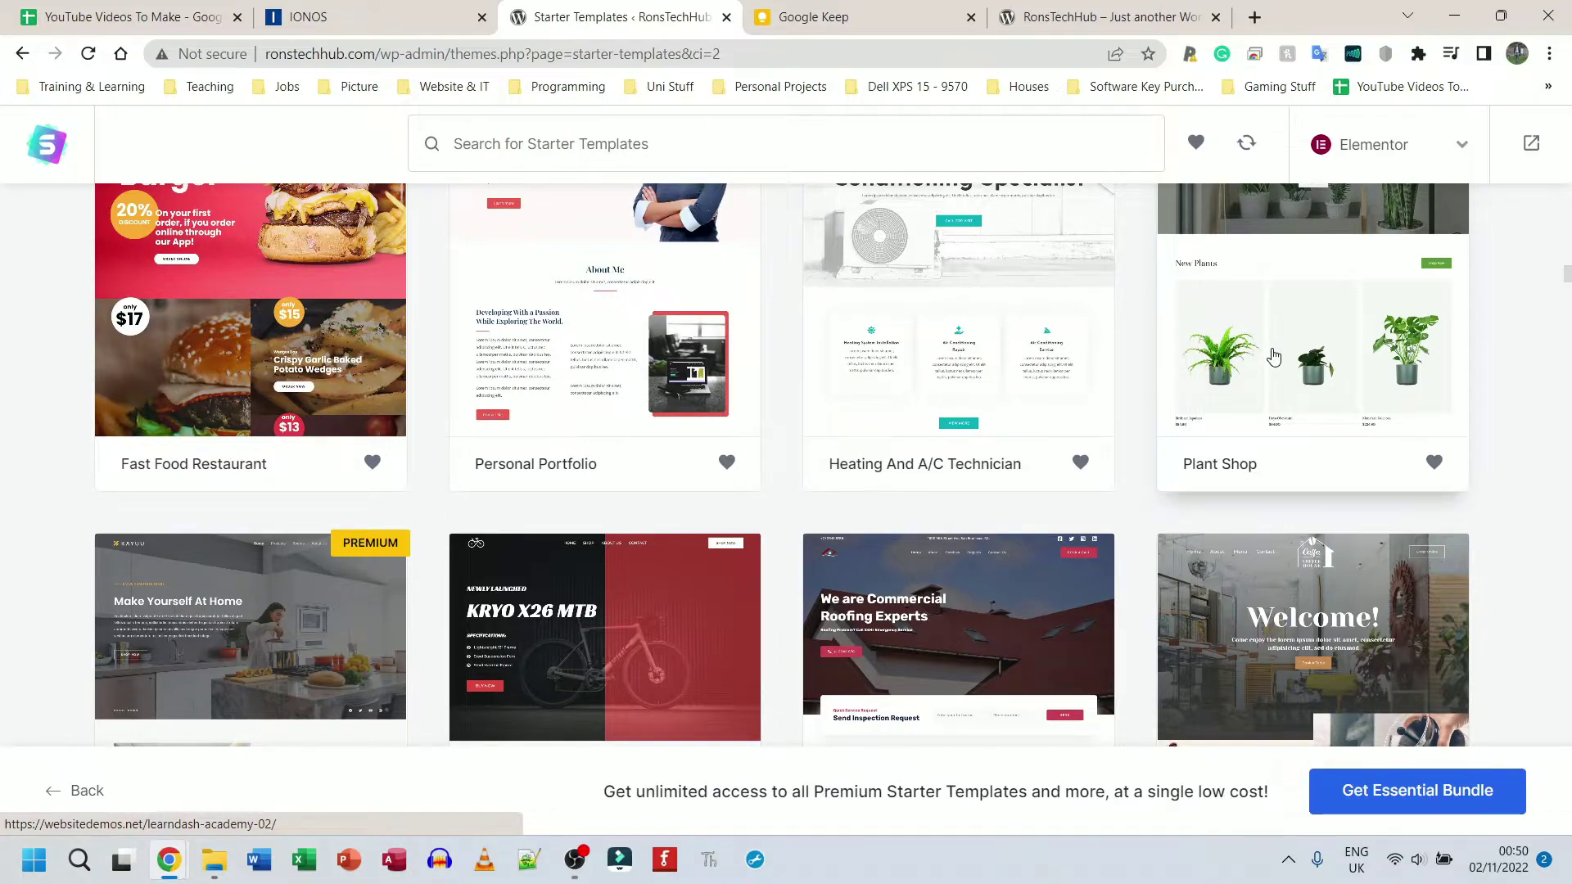
scroll(314, 372, down, 8)
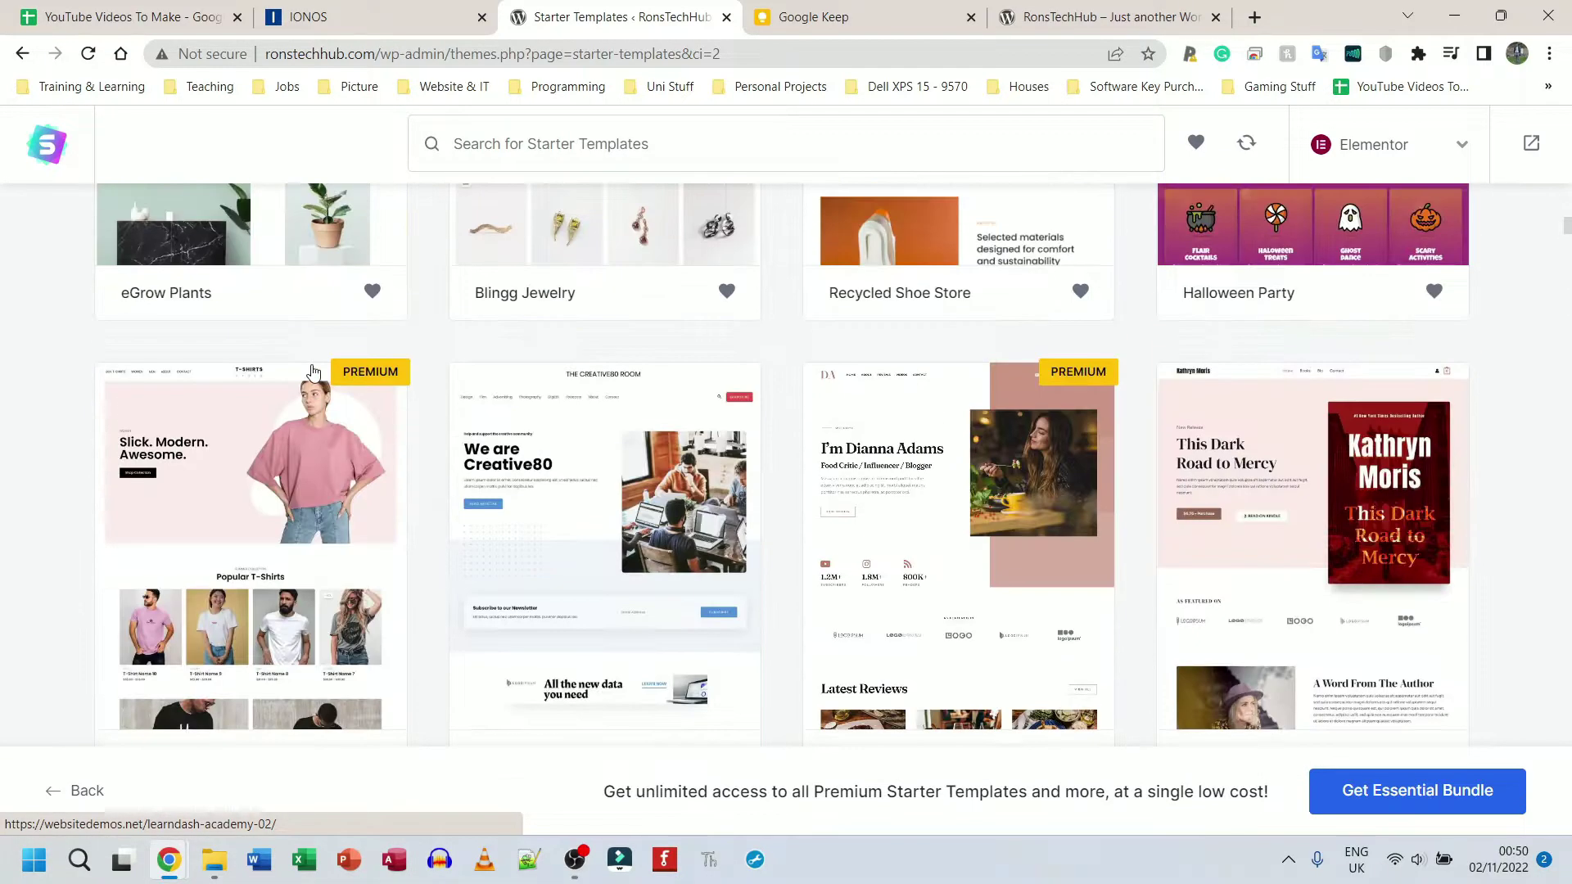
scroll(314, 372, up, 15)
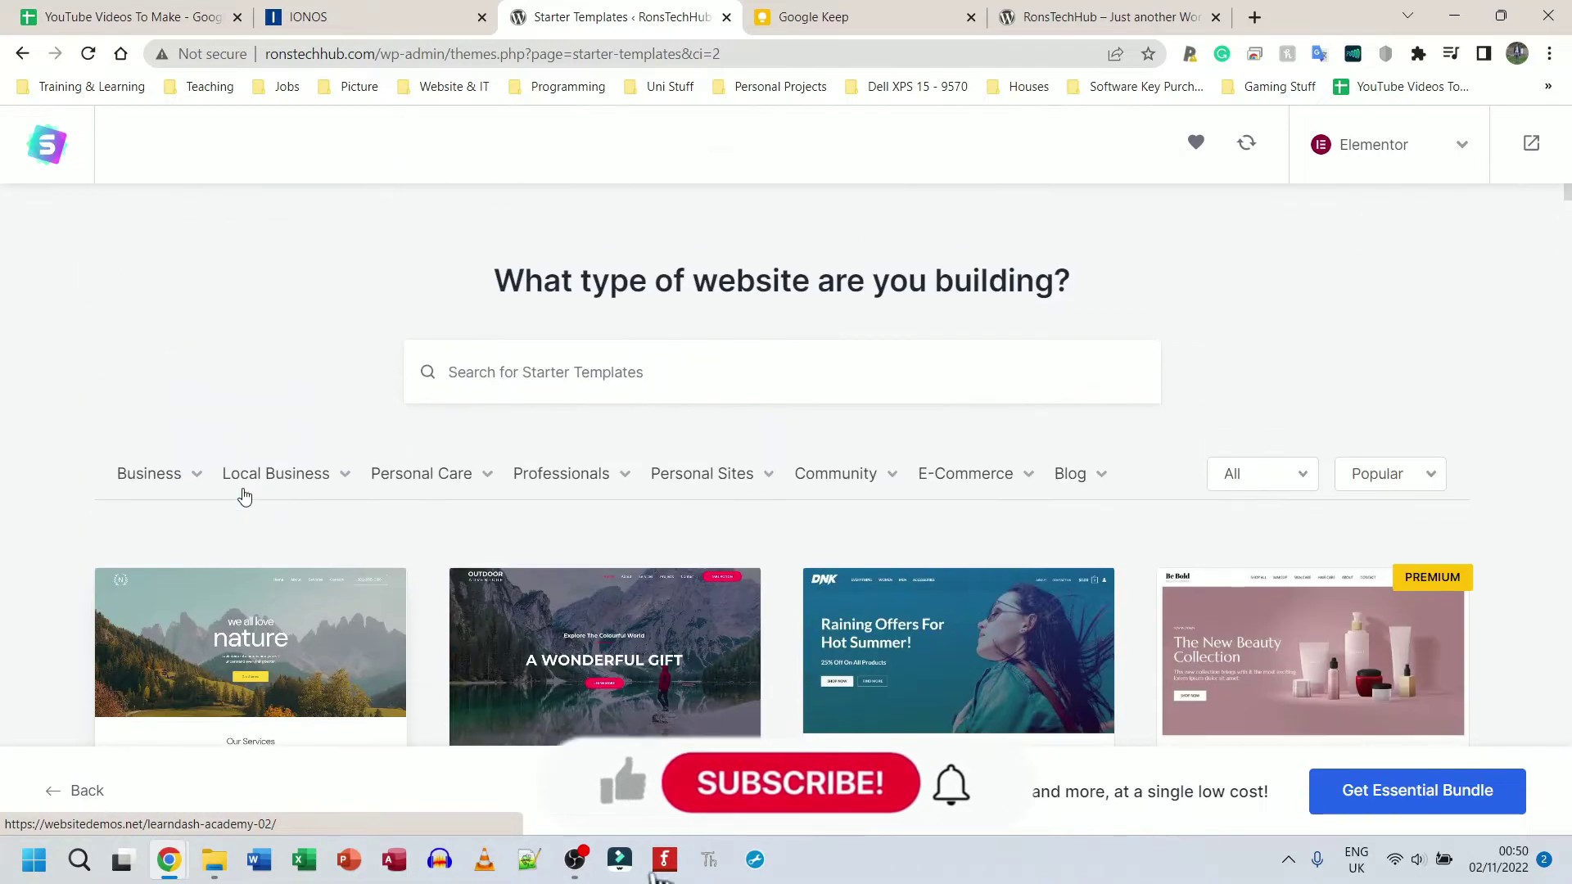
scroll(180, 365, down, 5)
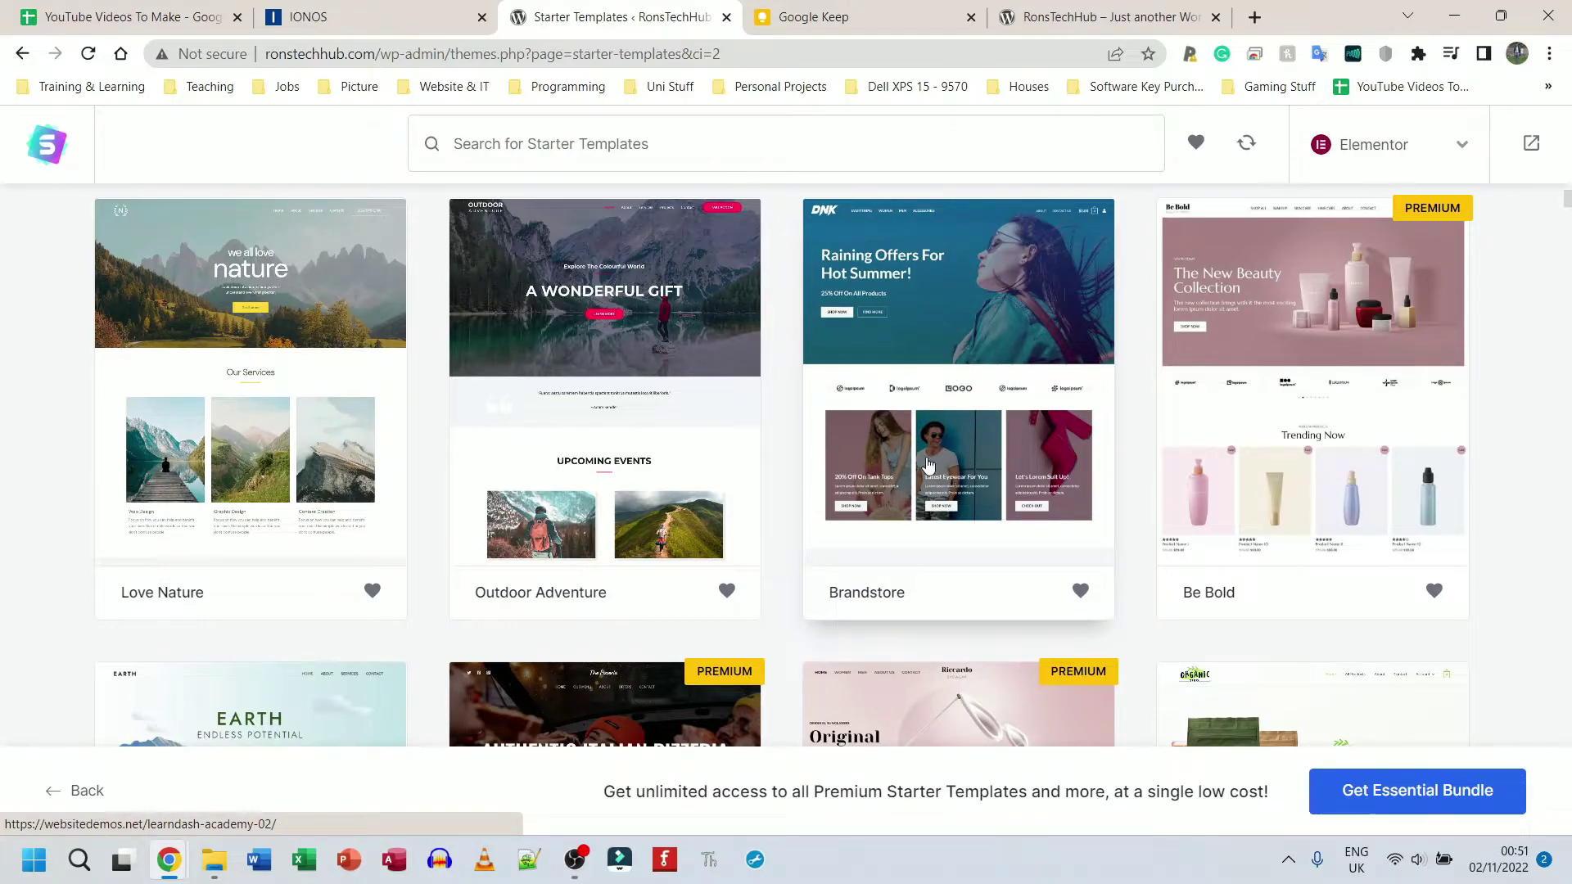
click(209, 350)
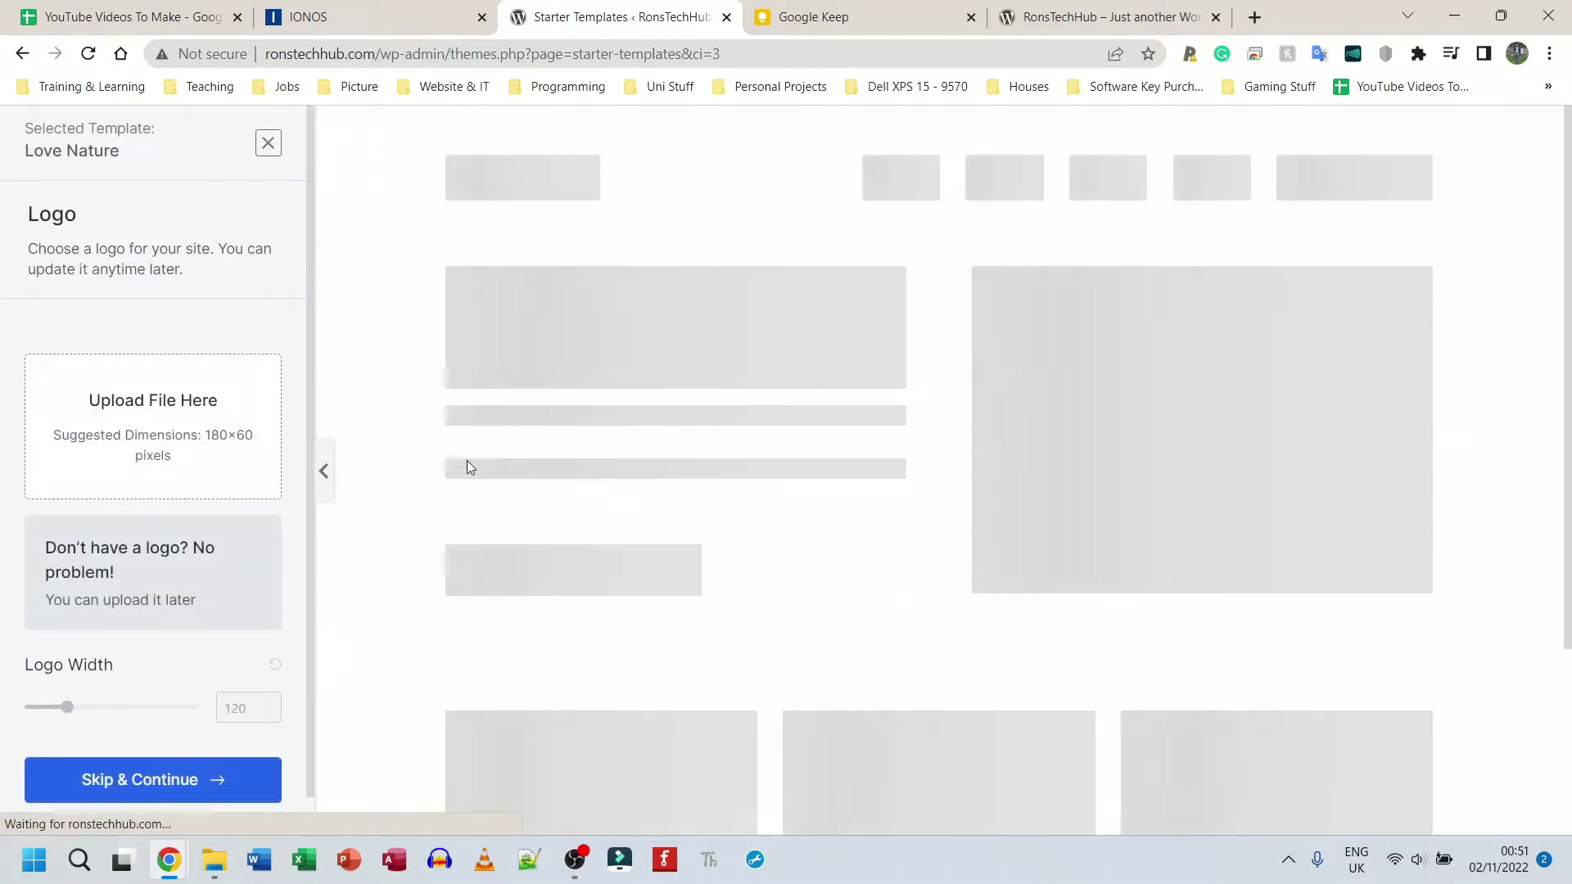
scroll(218, 453, down, 1)
scroll(218, 453, up, 1)
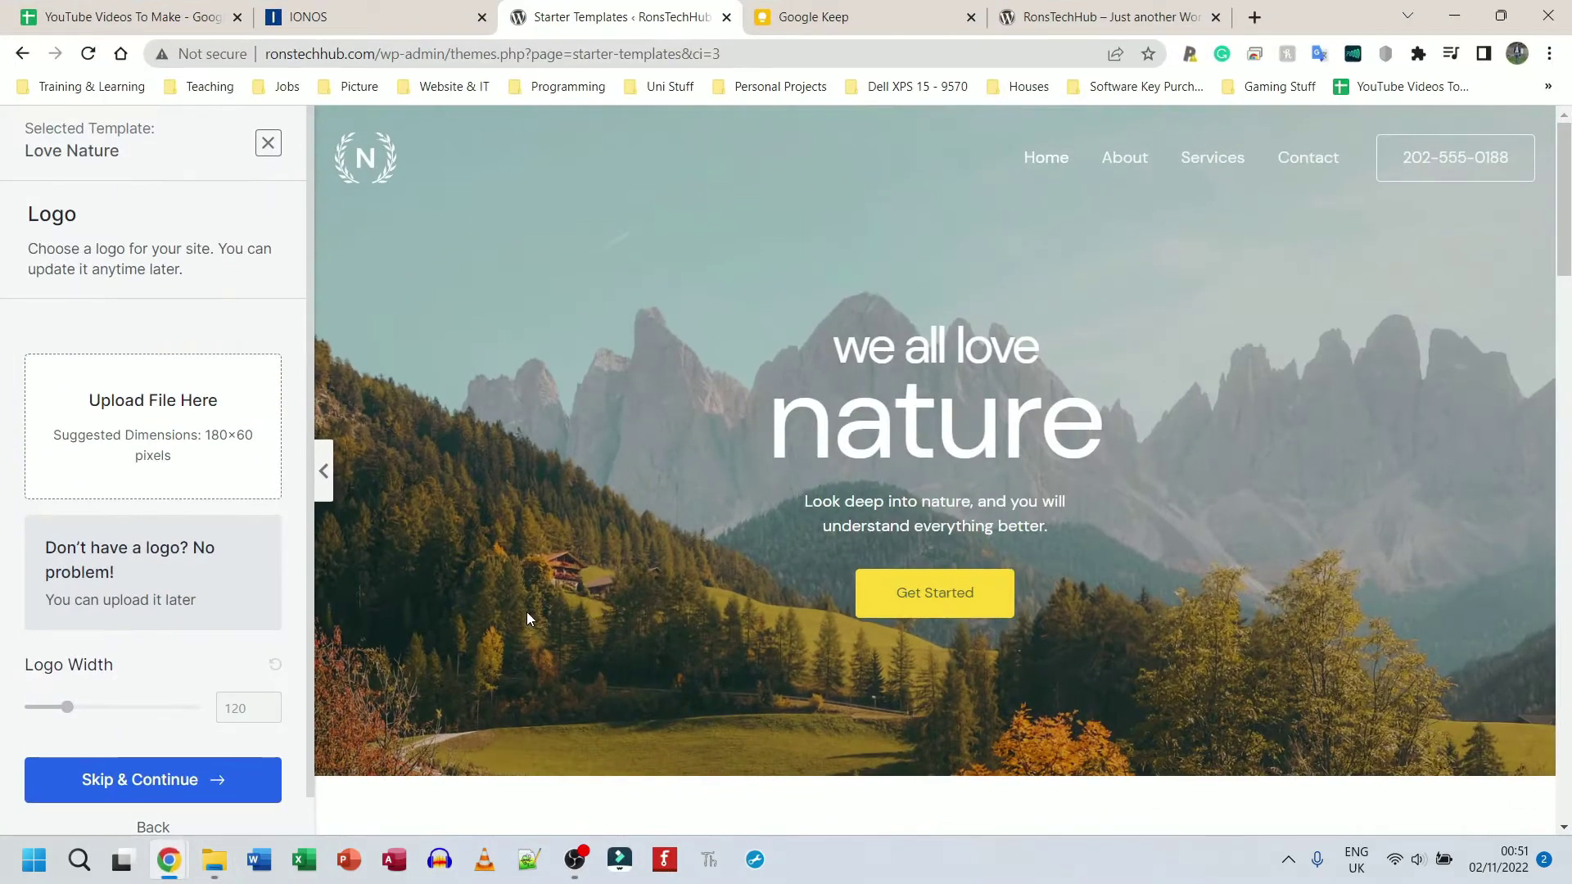
key(alt+Tab)
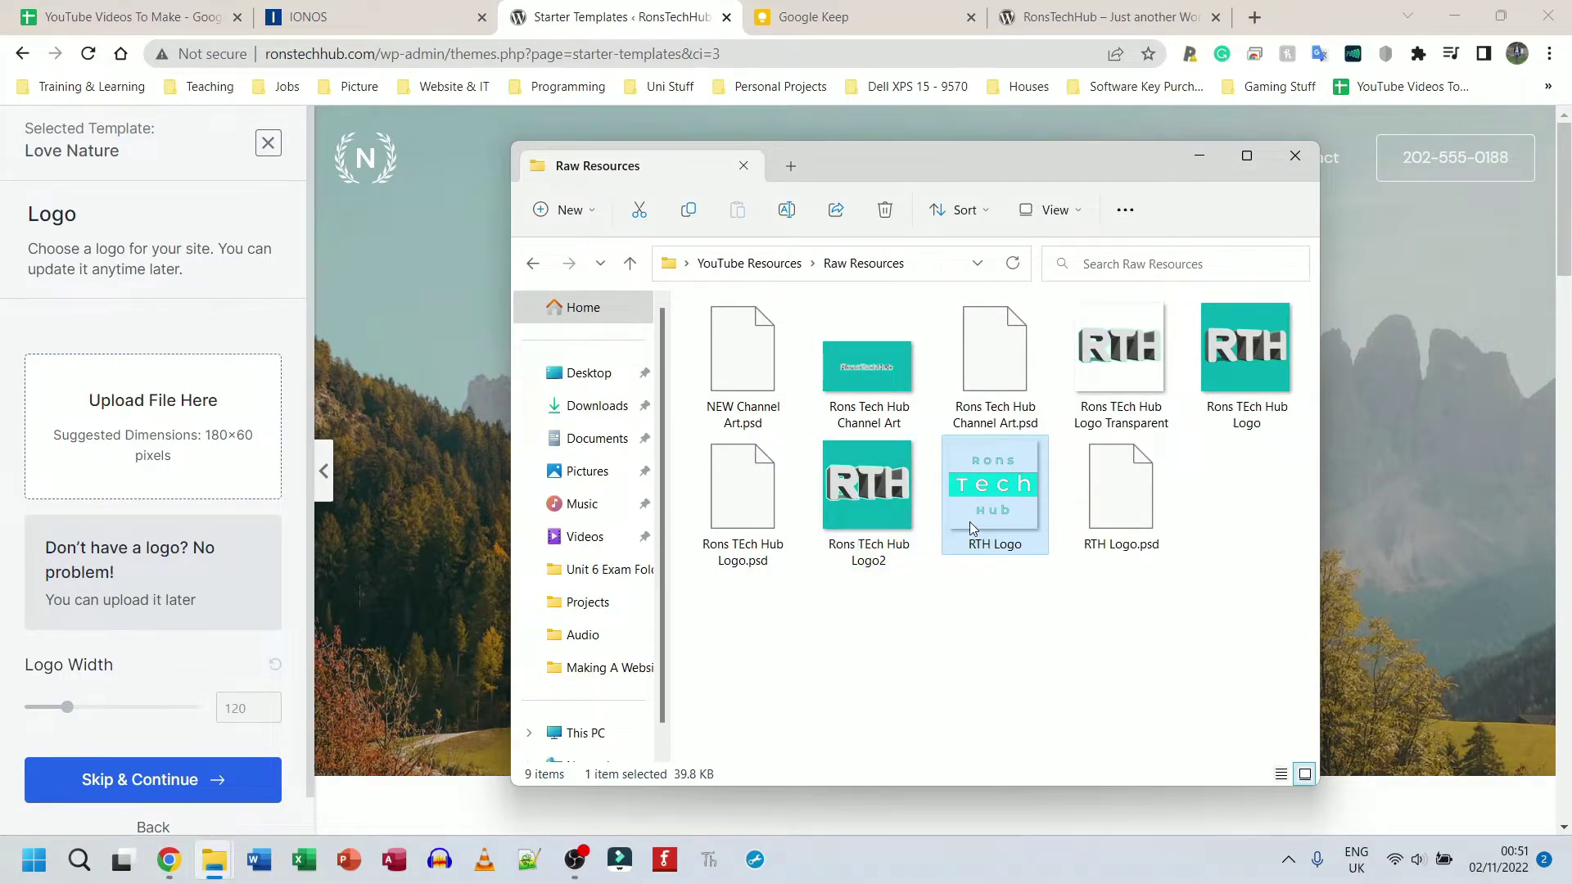
drag(989, 506, 918, 443)
click(169, 435)
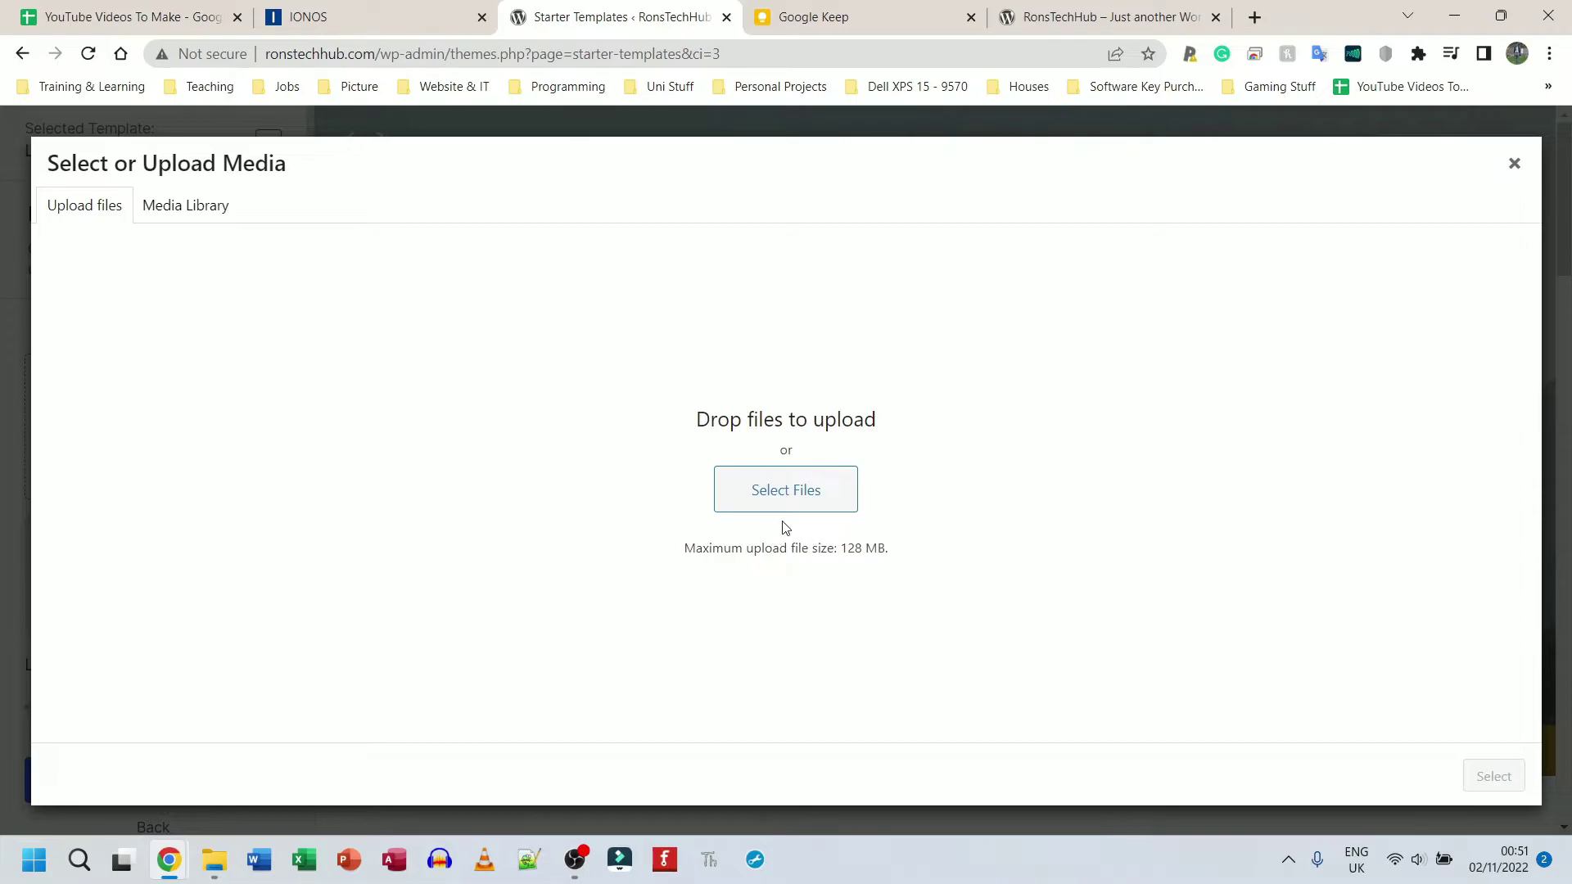
key(Escape)
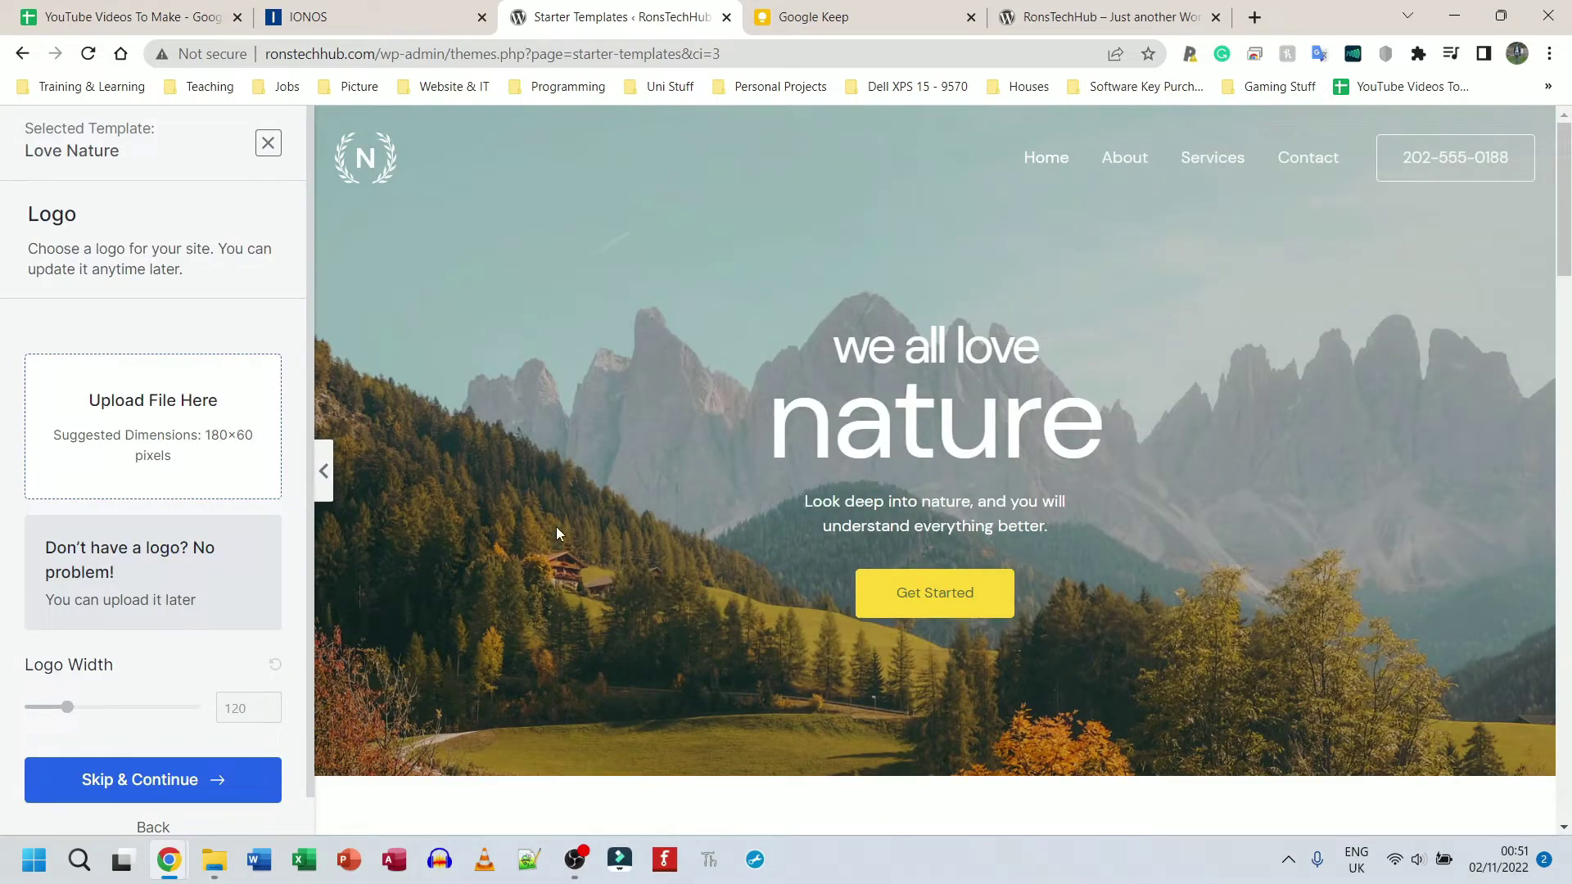
Upload the RTH Logo image from the Raw Resources folder to the media library for the site logo
click(160, 412)
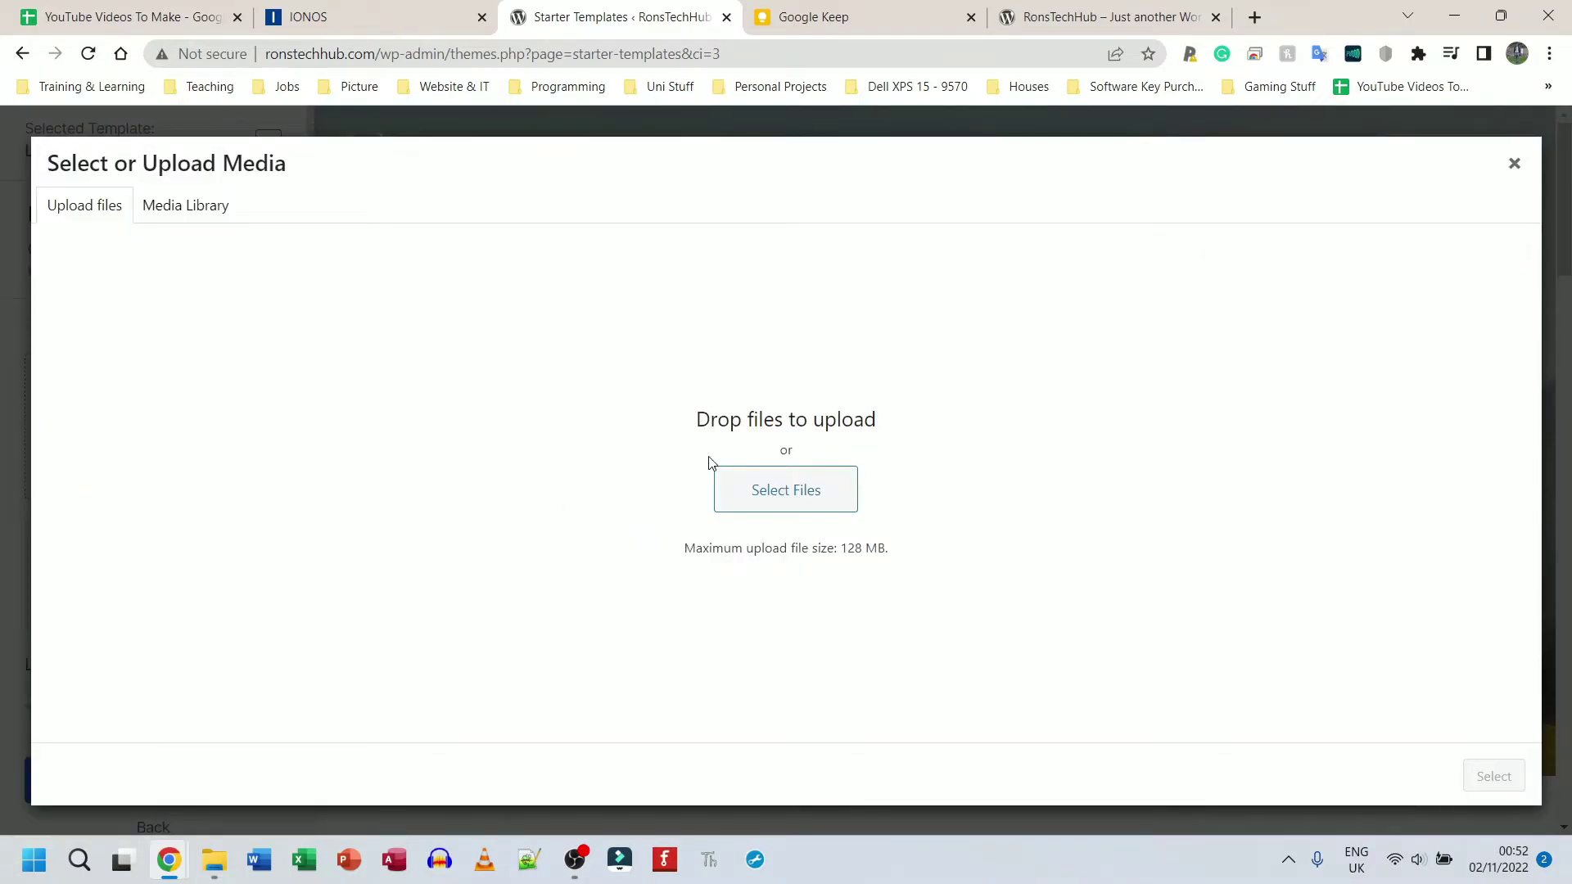
click(754, 495)
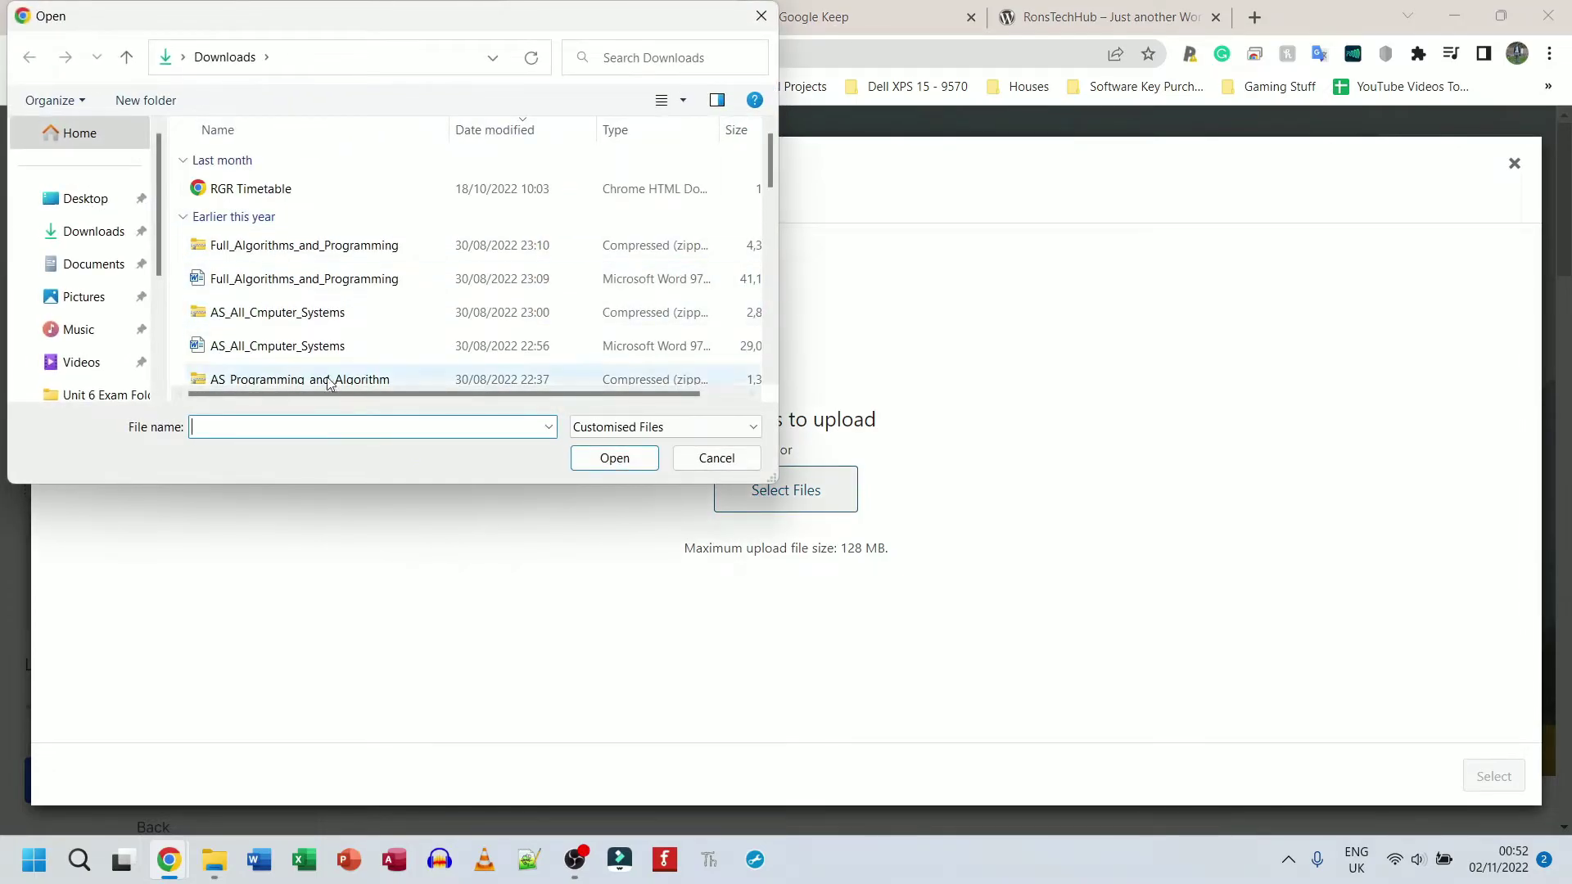
click(762, 25)
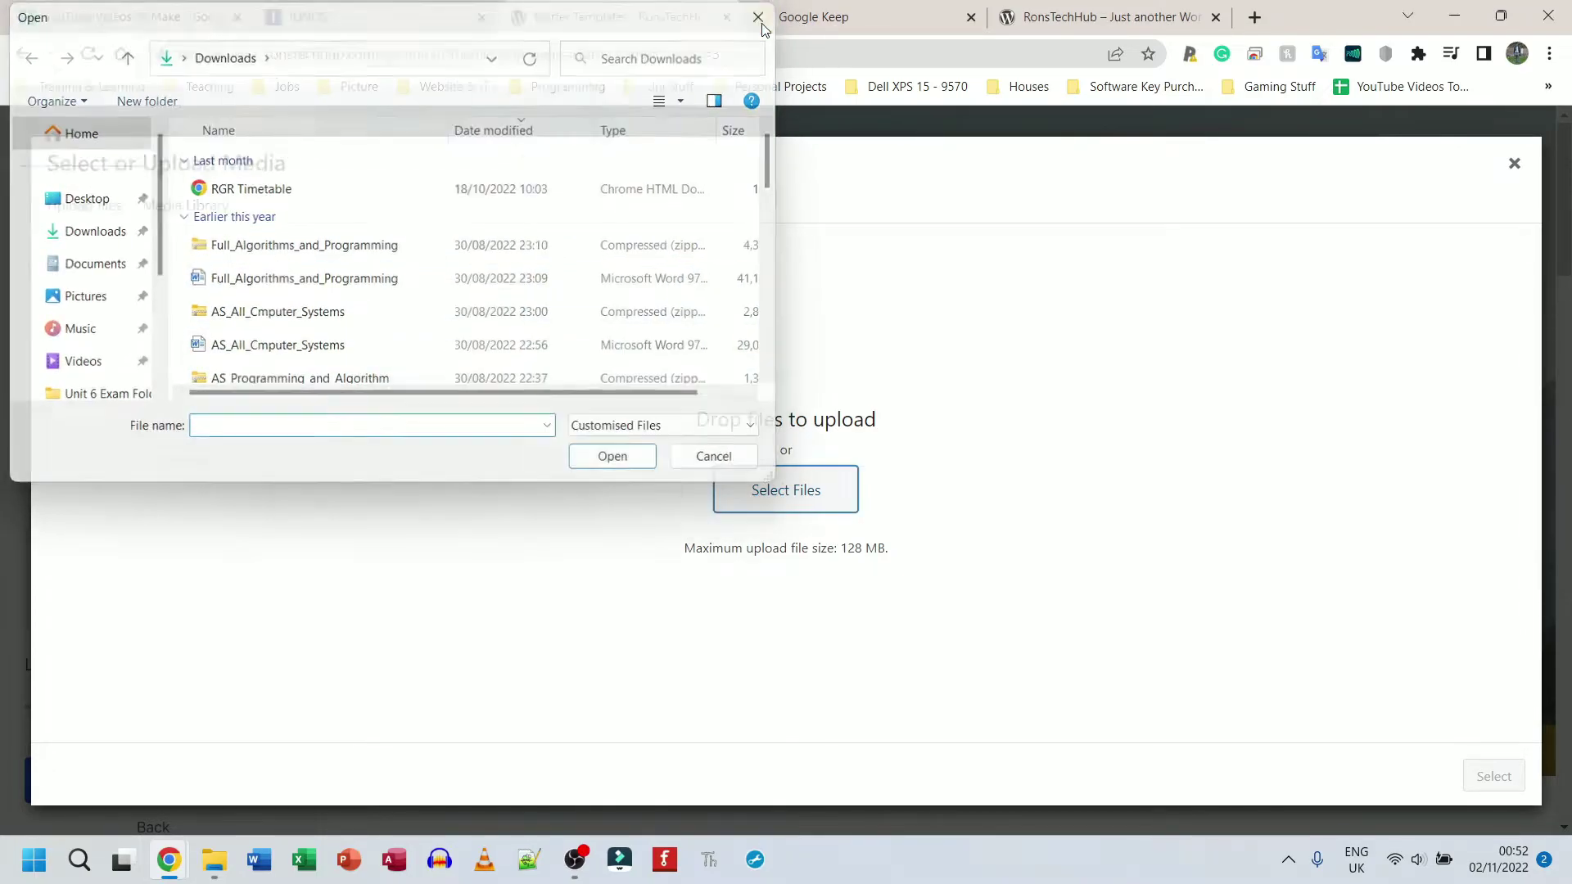
key(alt+Tab)
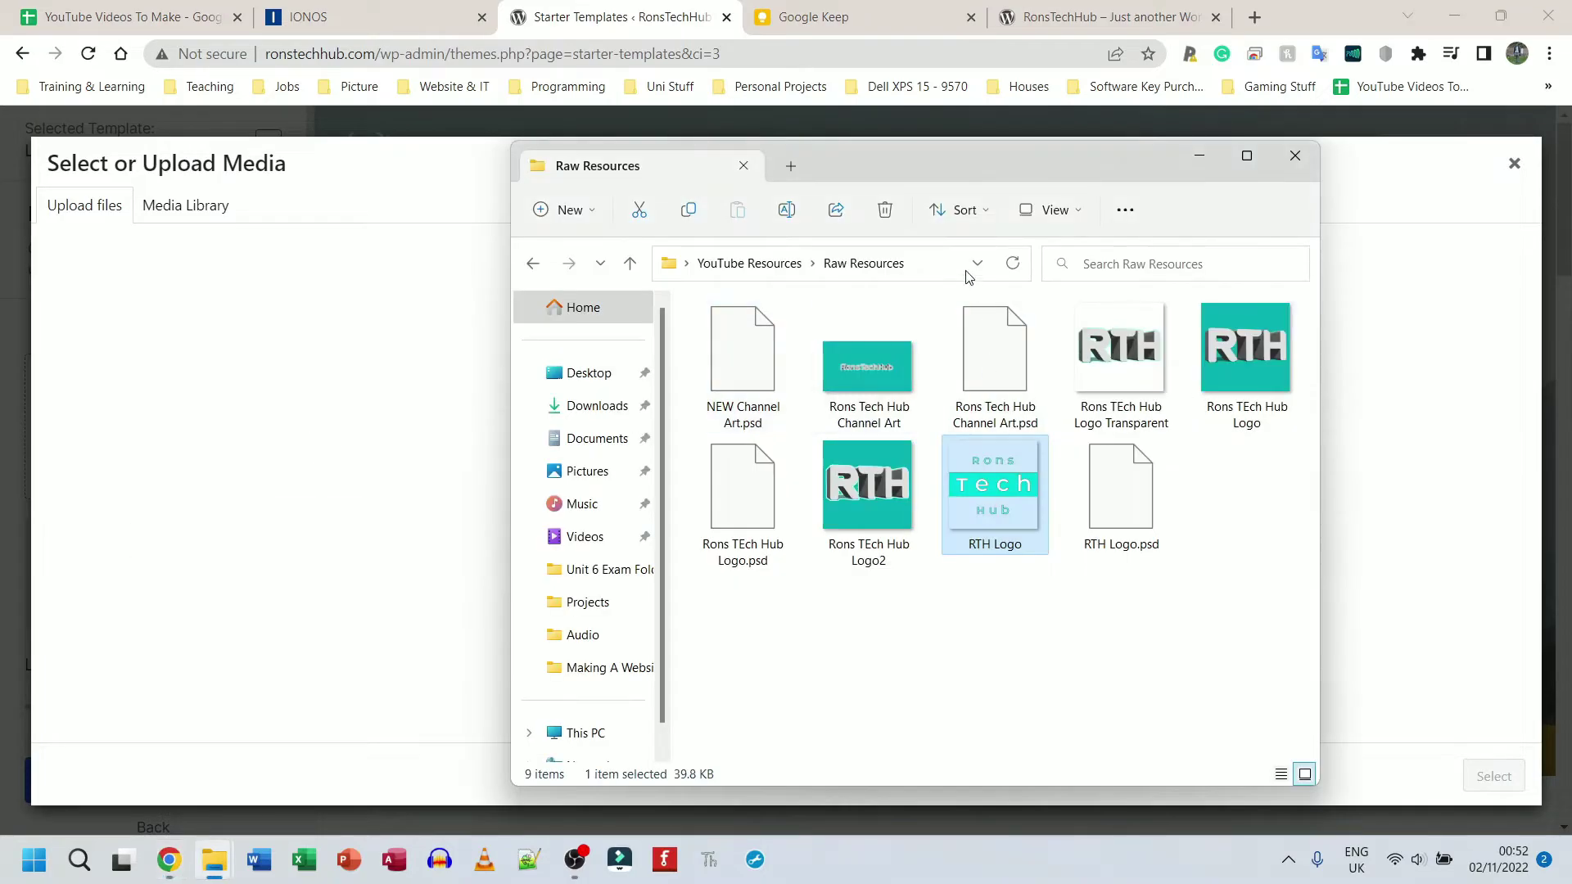
drag(937, 185, 1327, 116)
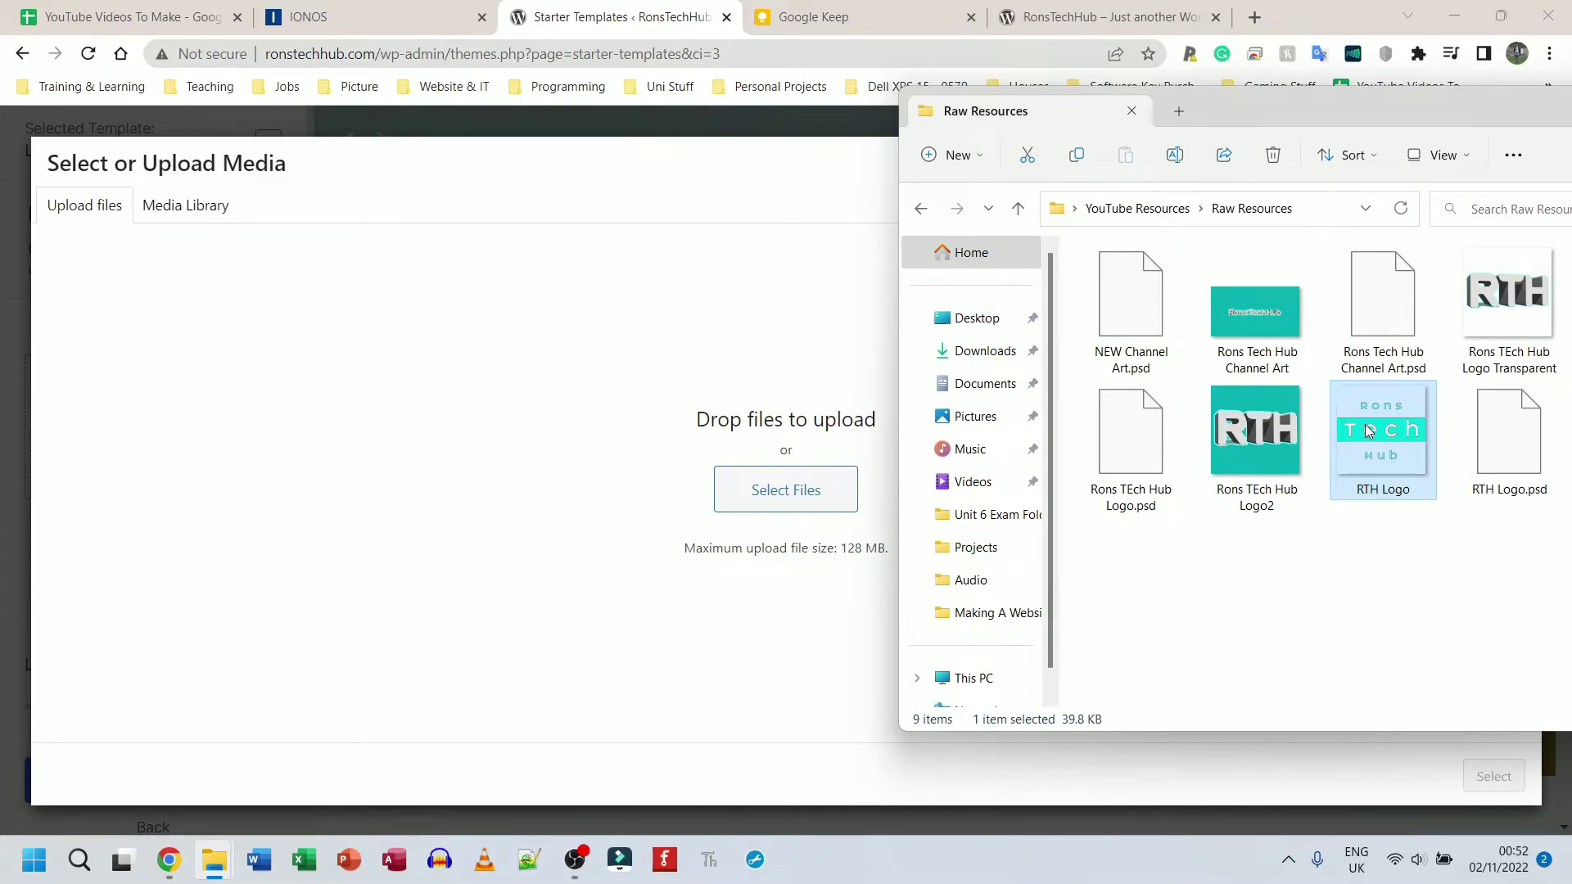
drag(1368, 433, 735, 483)
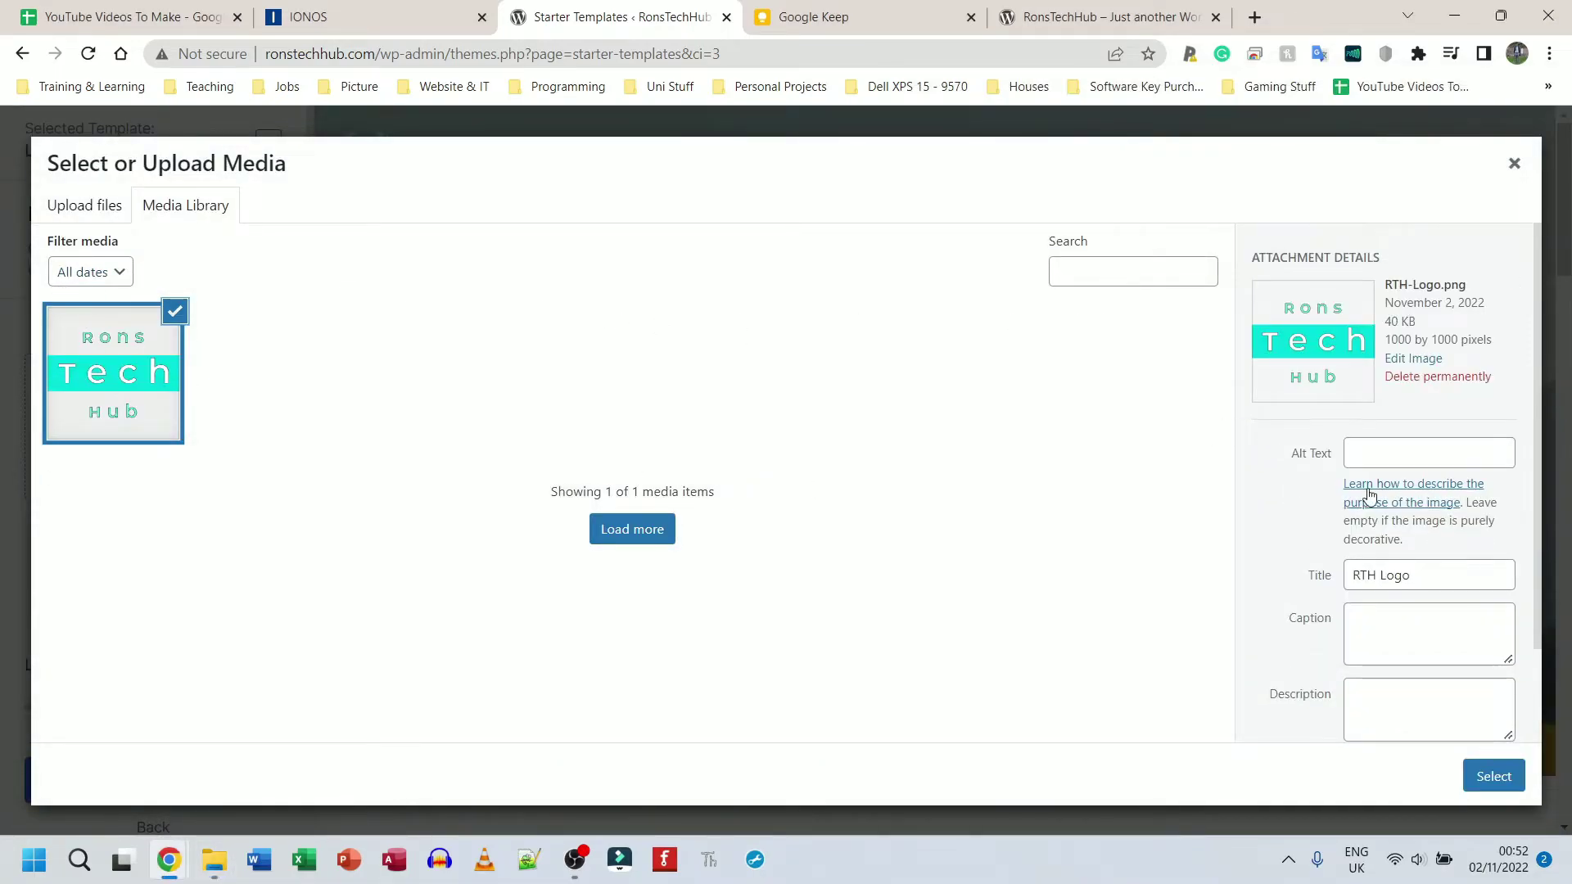
Set the uploaded logo image's alt text to "RonsTechHub Logo"
click(1426, 456)
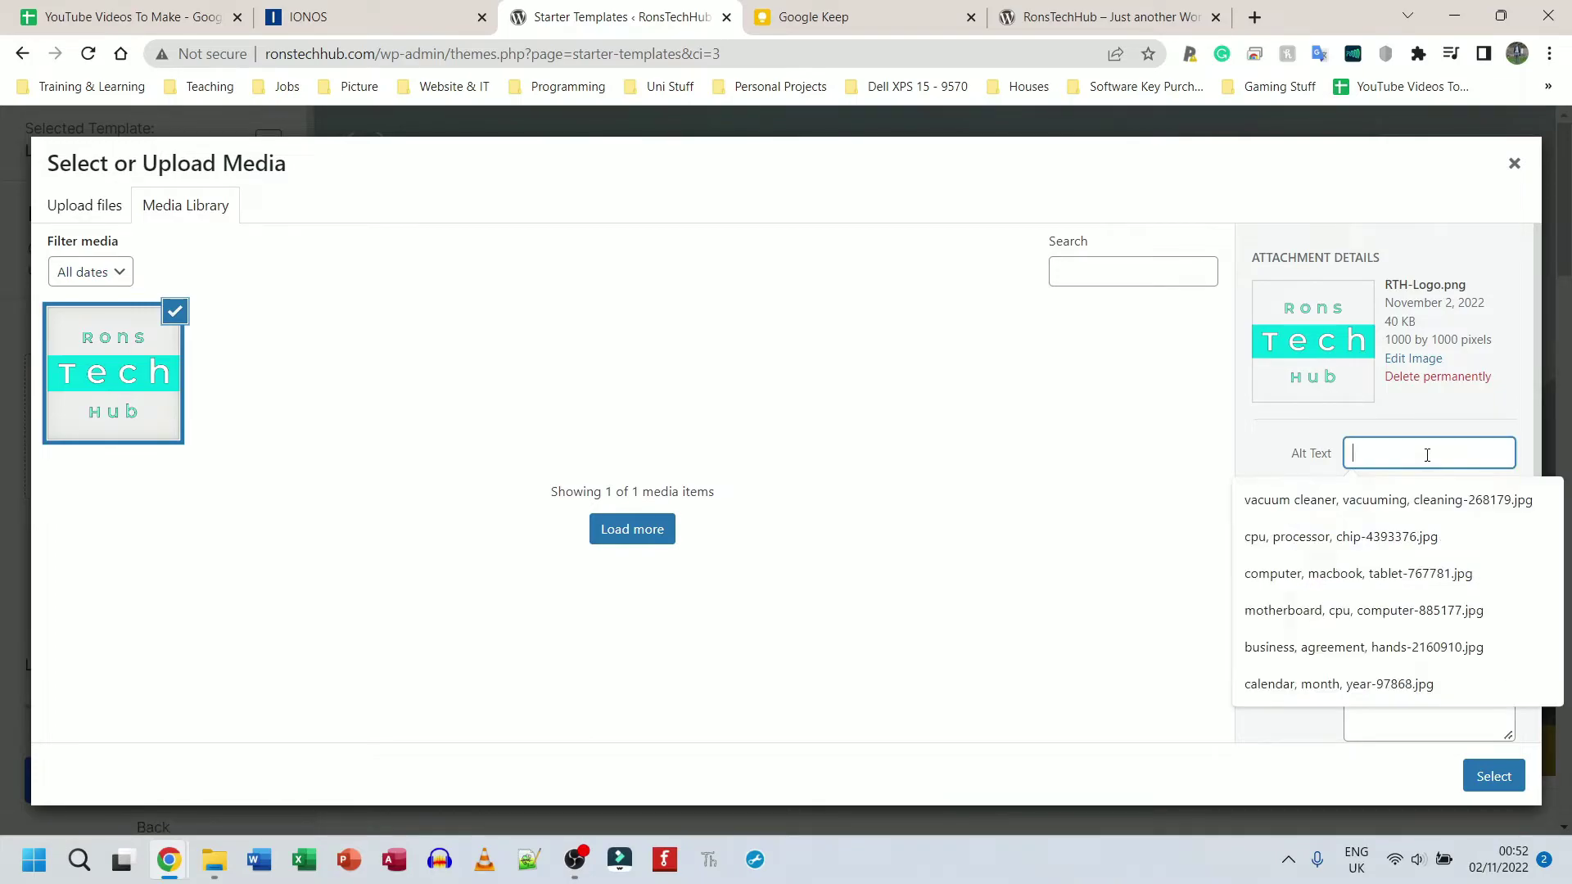
click(1122, 445)
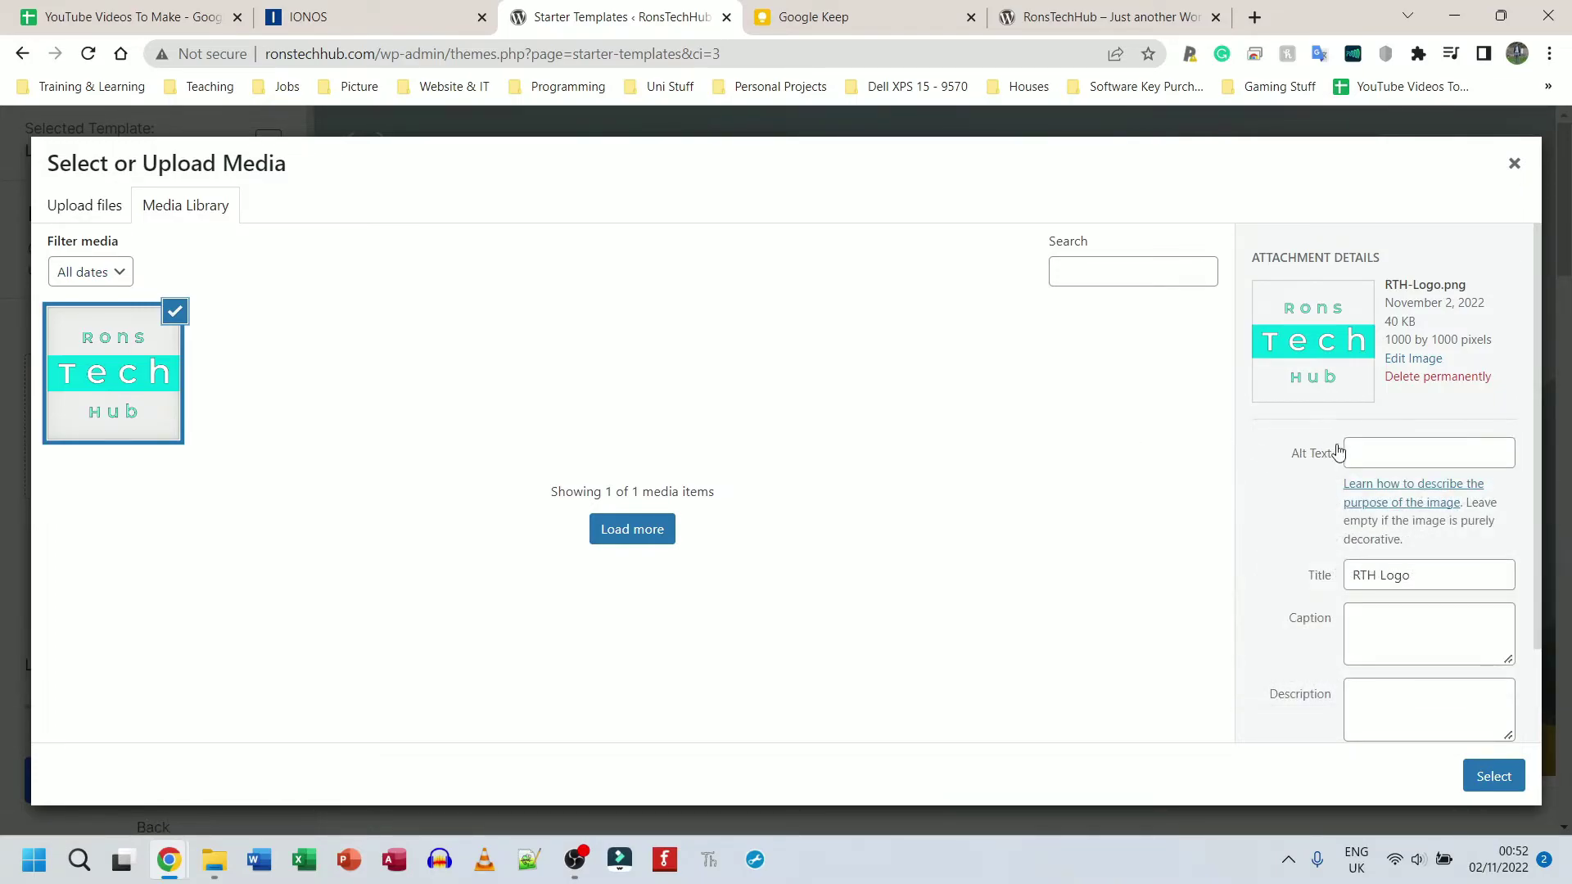
click(1395, 454)
text(RonsTechHub Logo)
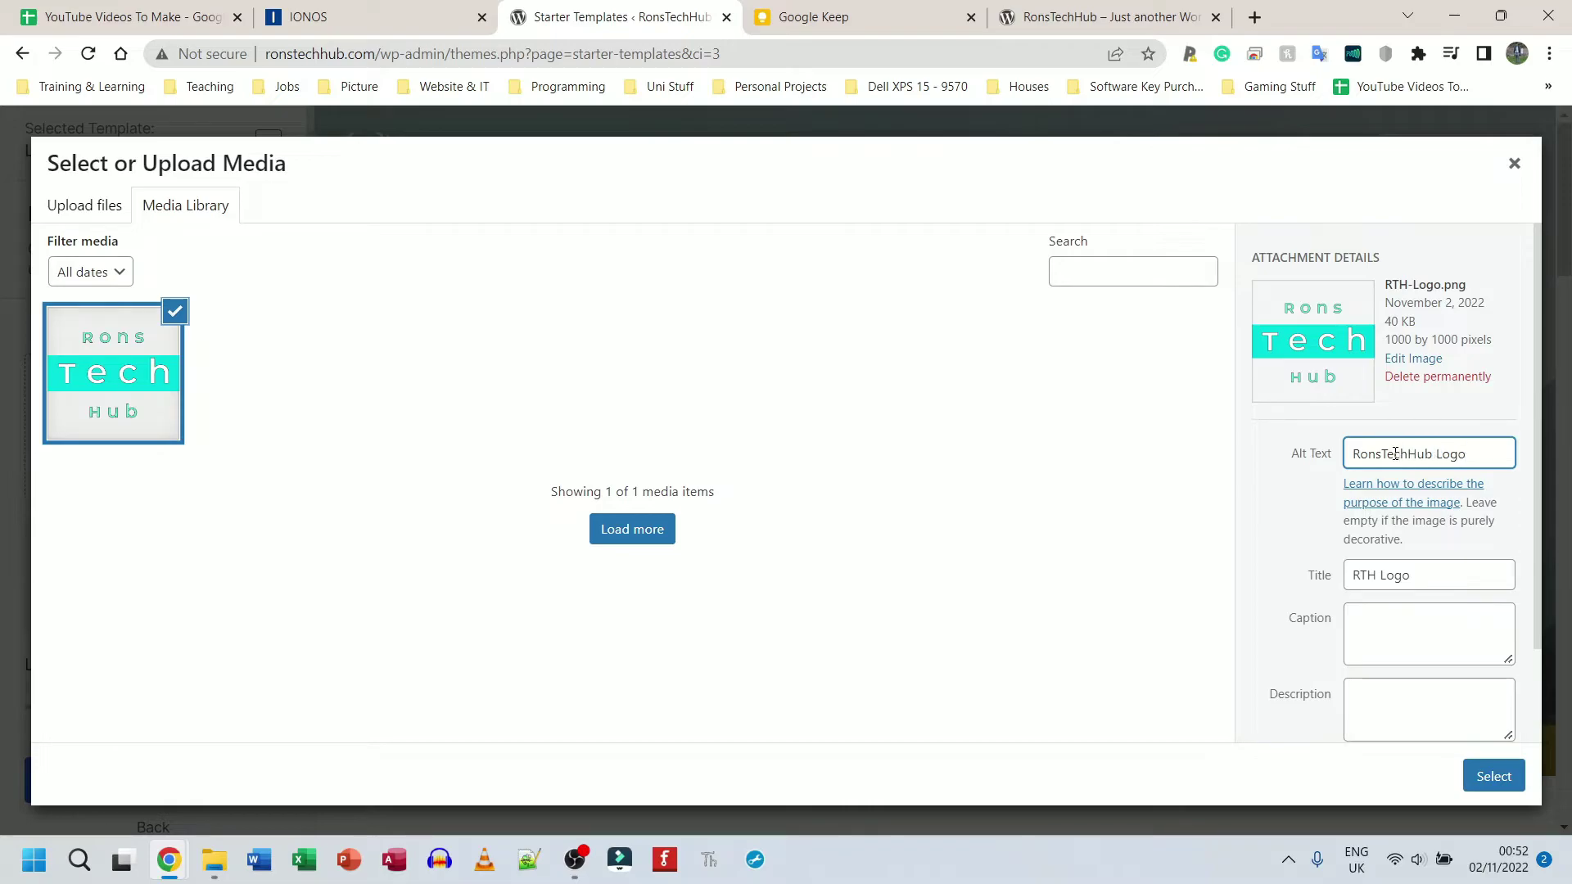
key(Tab)
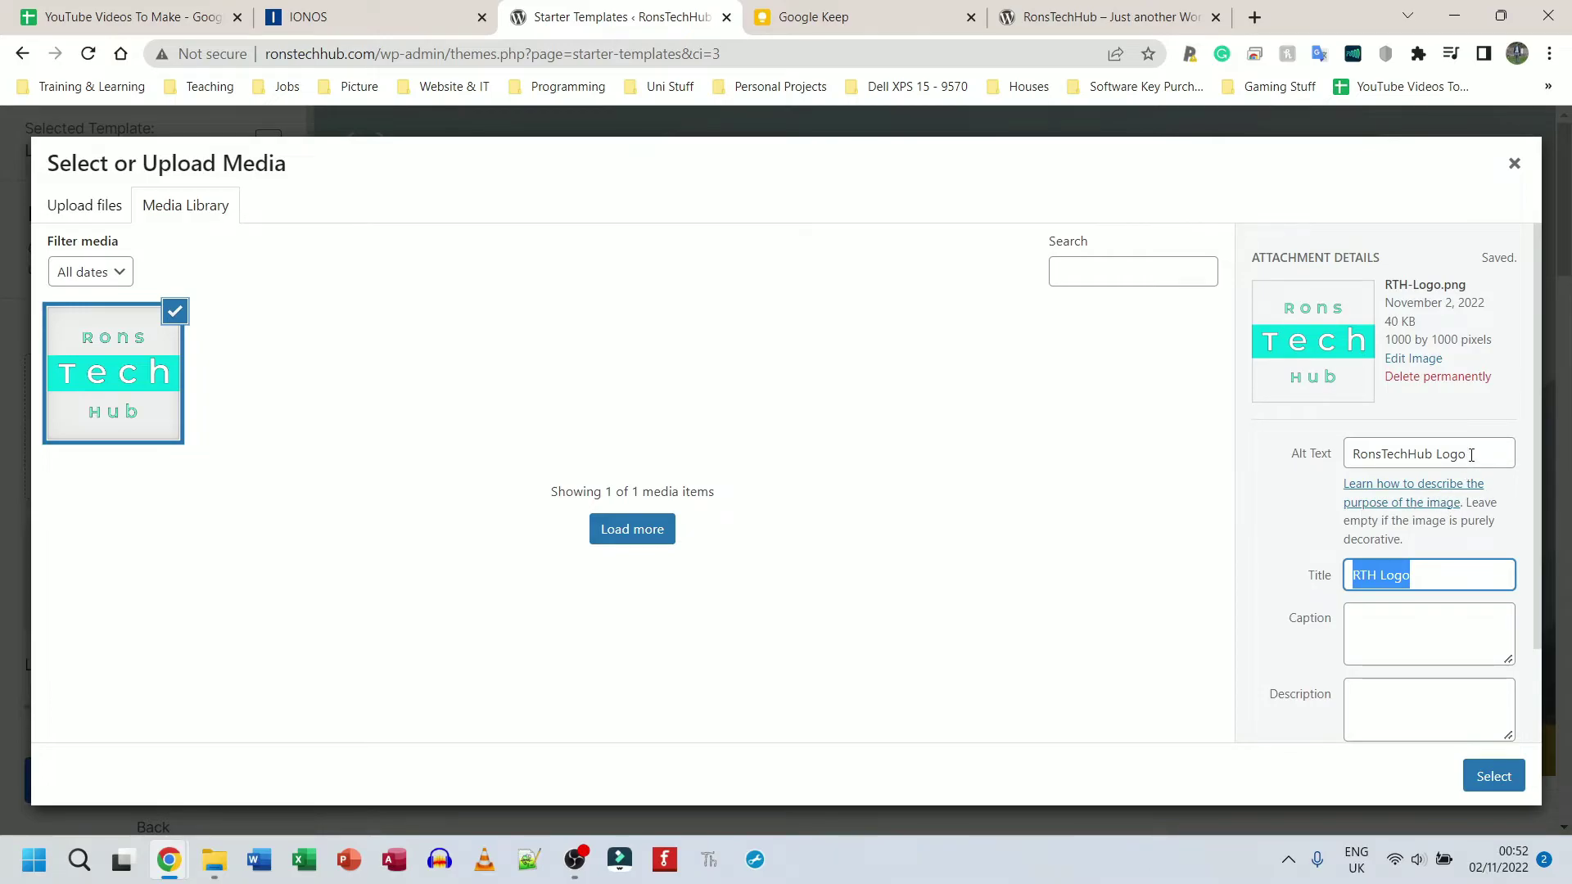
Copy the alt text into the image's caption and description, and use the image as the site logo
drag(1471, 456, 1294, 460)
key(ctrl+c)
click(1397, 625)
key(ctrl+v)
click(1381, 717)
key(ctrl+v)
scroll(1301, 615, down, 2)
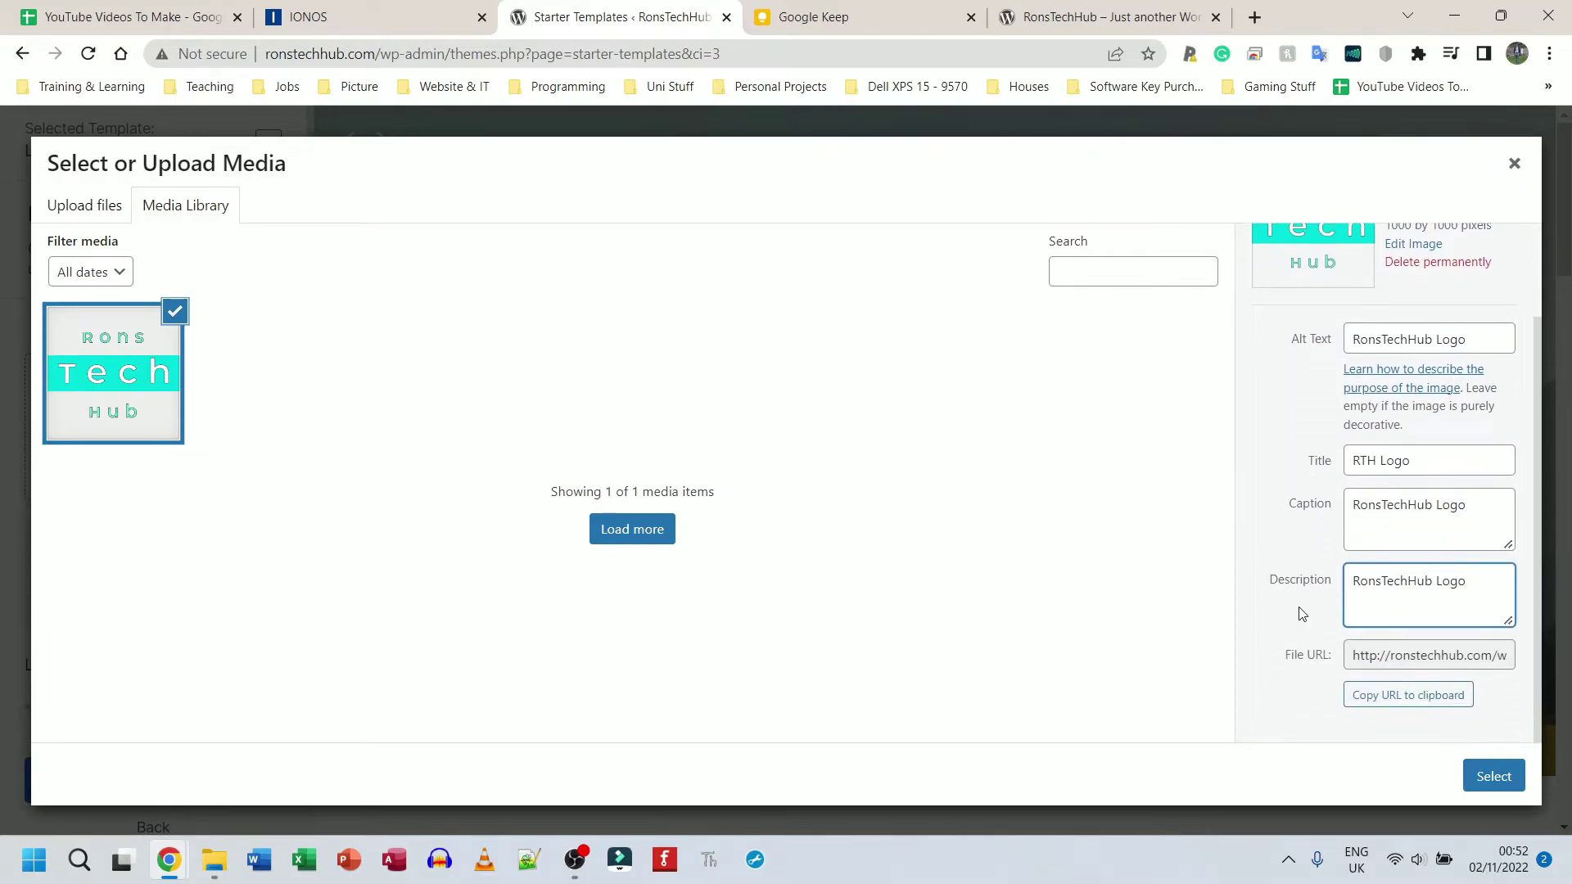
click(1492, 780)
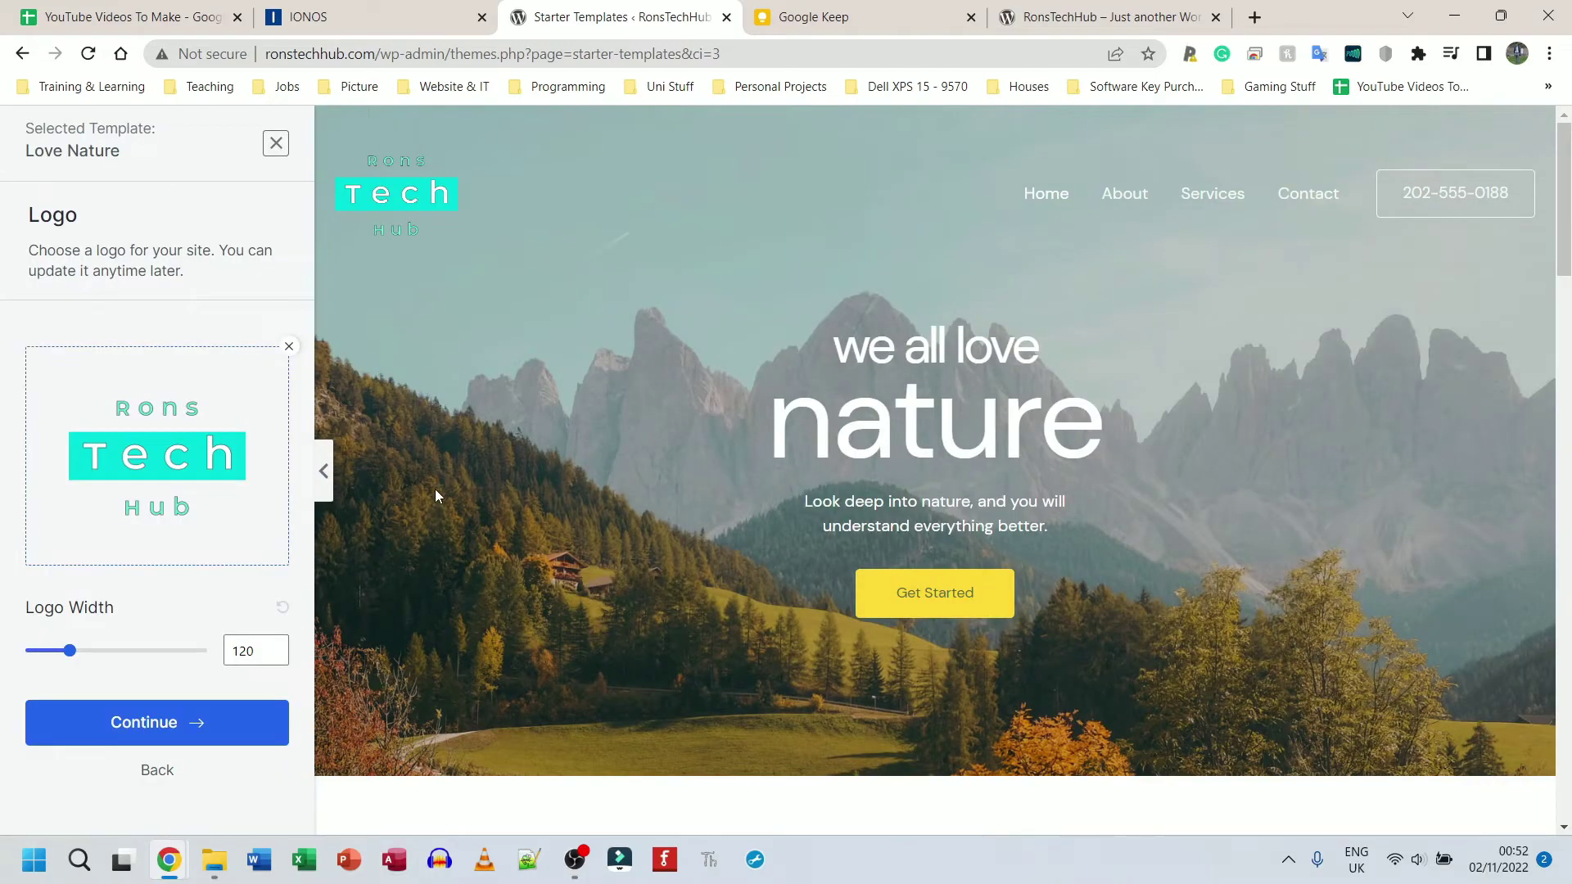
Try a wider logo, set the logo width to 120, and continue to the colour and font choices
mouse_move(217, 464)
scroll(724, 266, down, 1)
scroll(431, 524, up, 1)
mouse_move(70, 650)
mouse_down()
mouse_move(148, 649)
mouse_move(58, 651)
mouse_move(93, 650)
mouse_up()
double_click(256, 651)
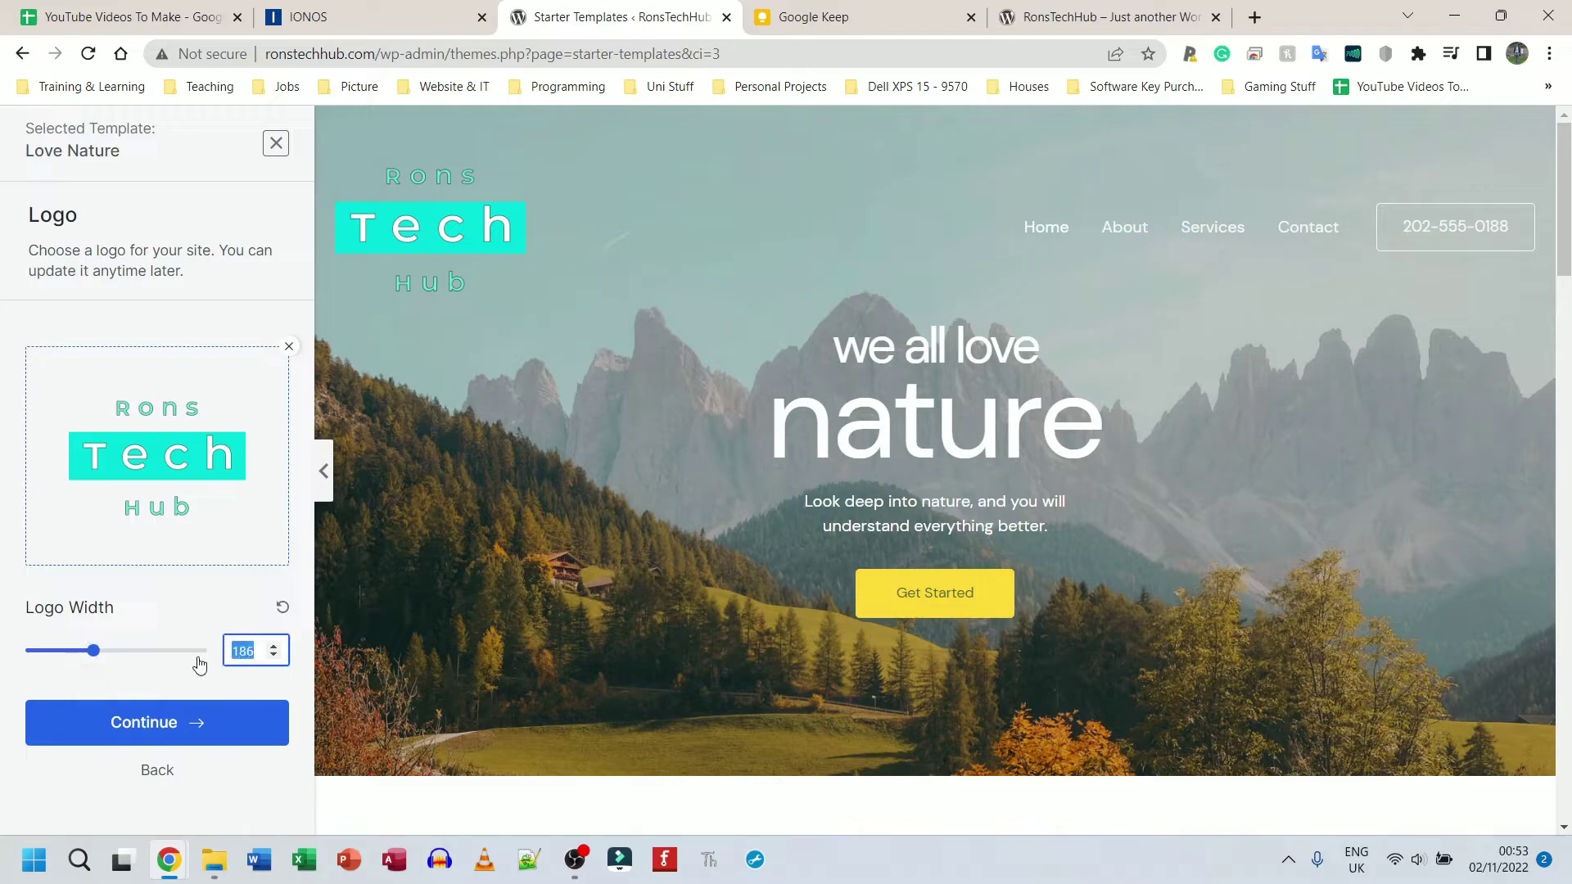
text(120)
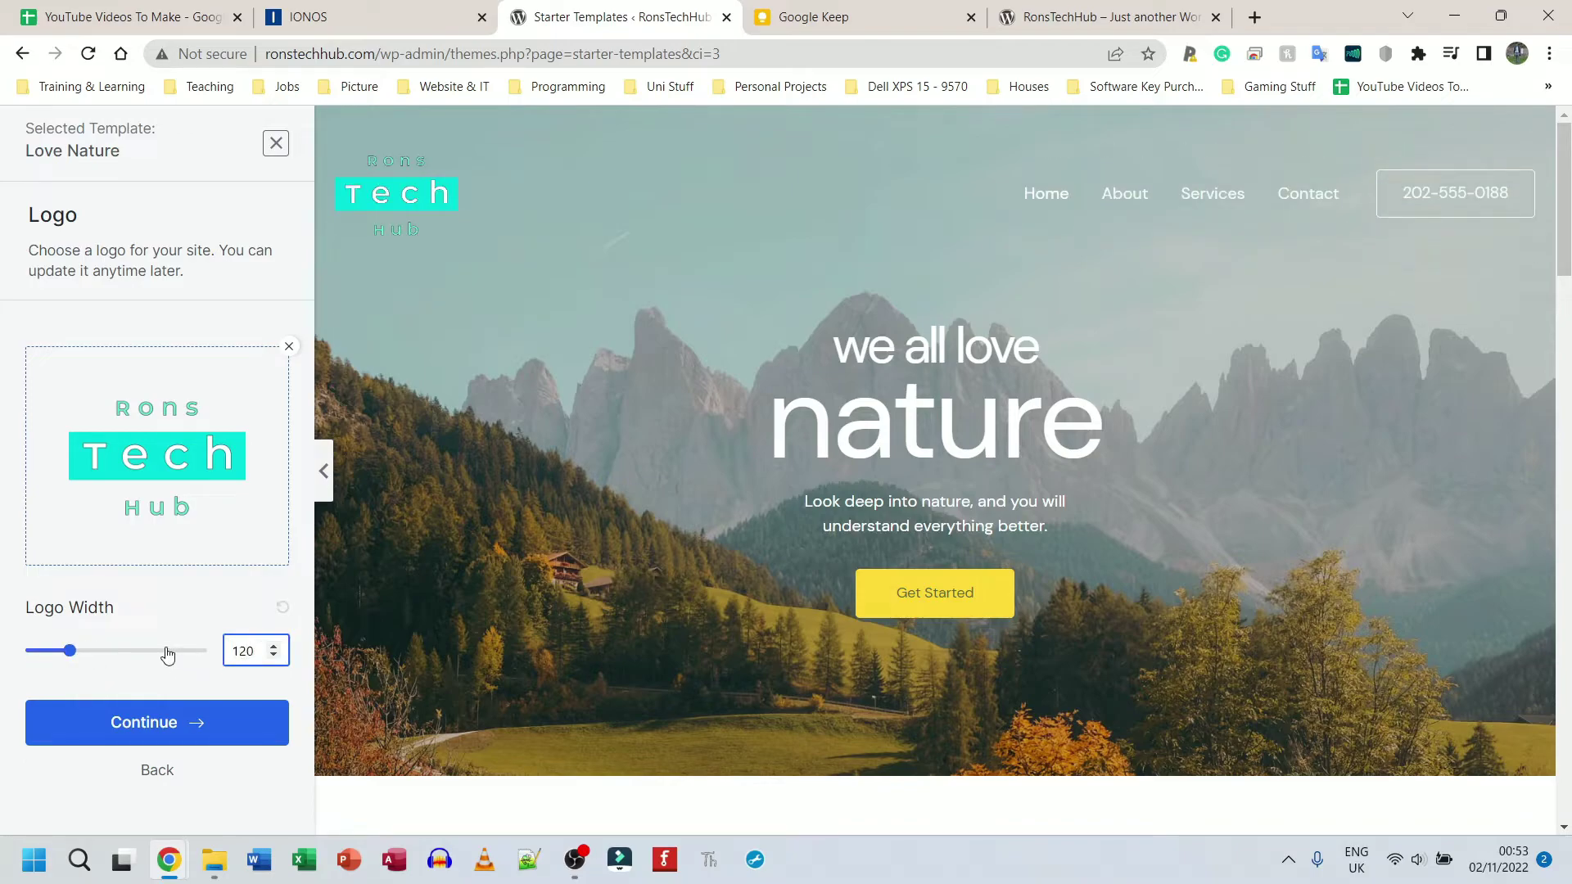
click(158, 724)
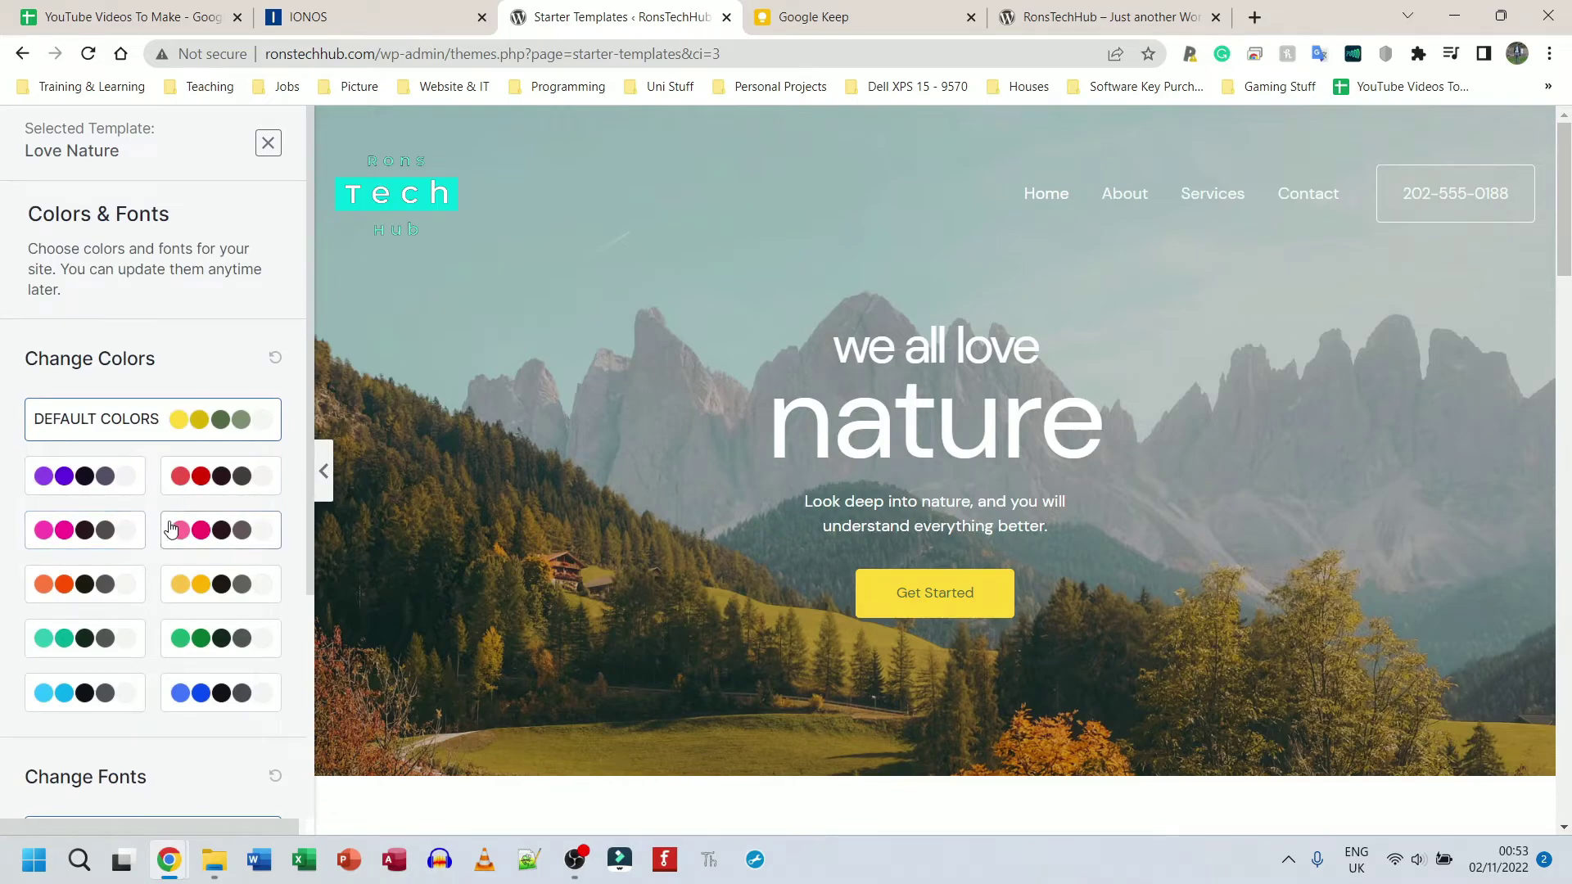
Try the red, purple, orange, yellow and green colour palettes on the template preview
click(182, 487)
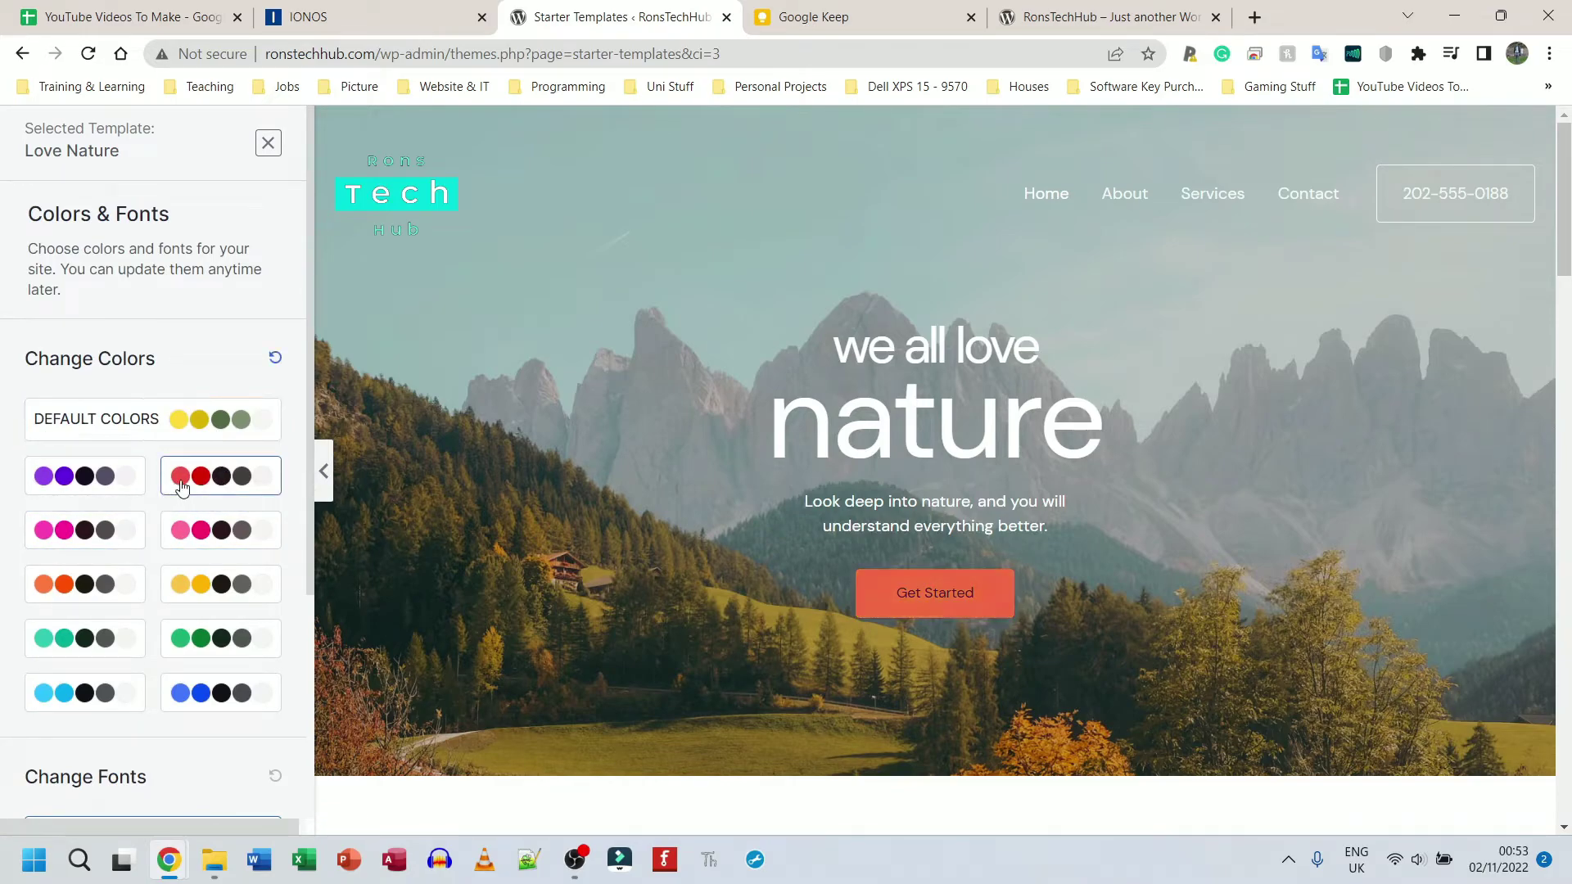
click(90, 483)
scroll(849, 552, down, 5)
scroll(849, 552, down, 10)
click(227, 482)
click(86, 588)
click(183, 596)
click(221, 640)
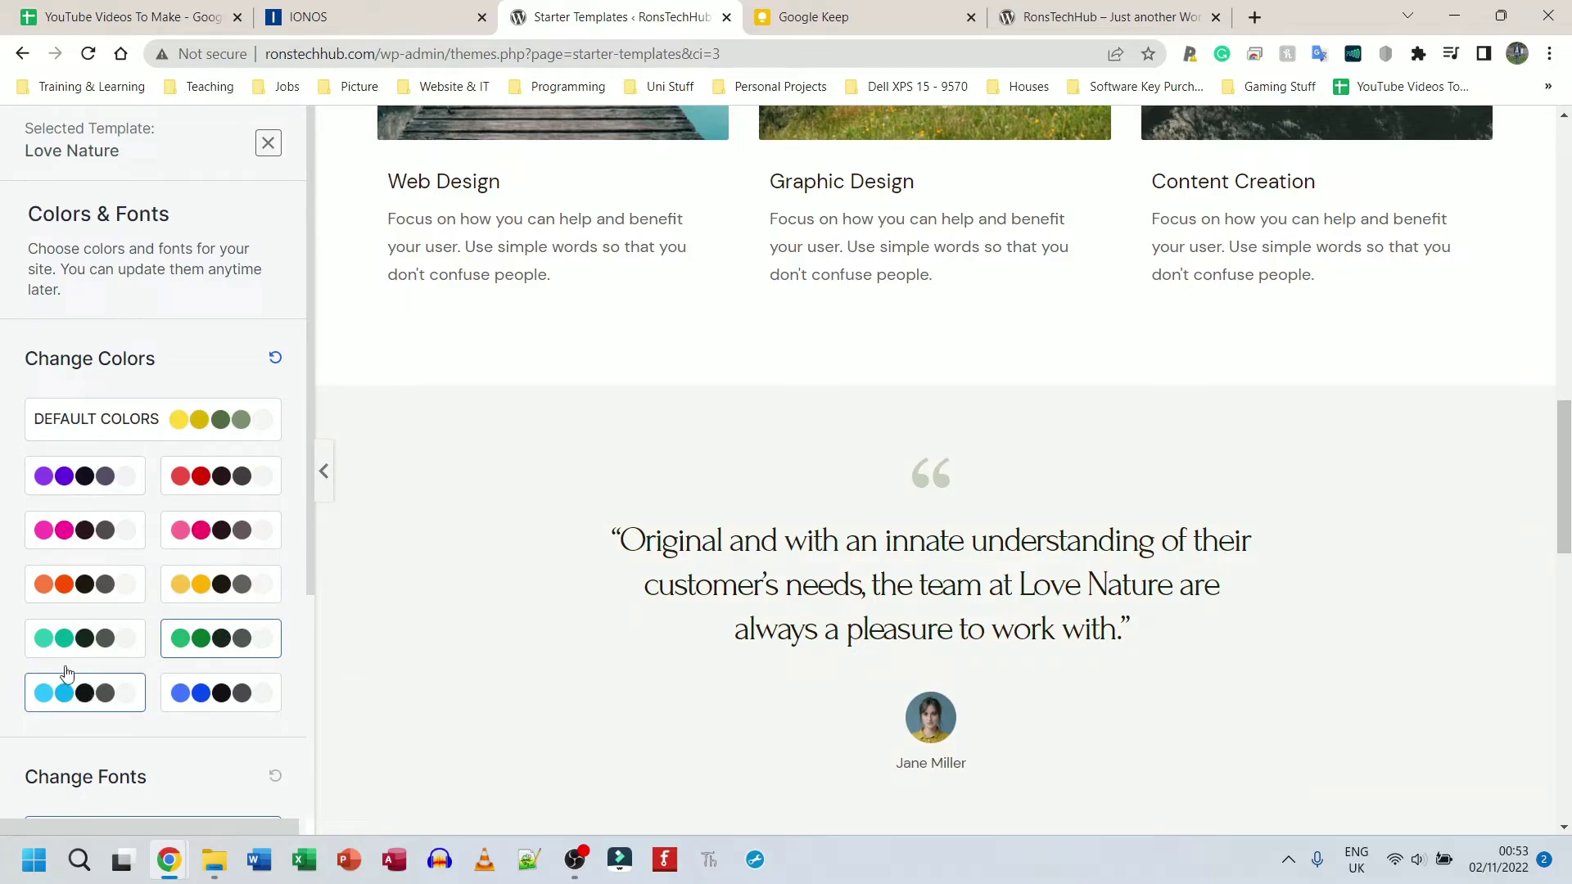
Compare the light blue, blue and pink palettes on the hero banner and apply the light blue one
click(48, 699)
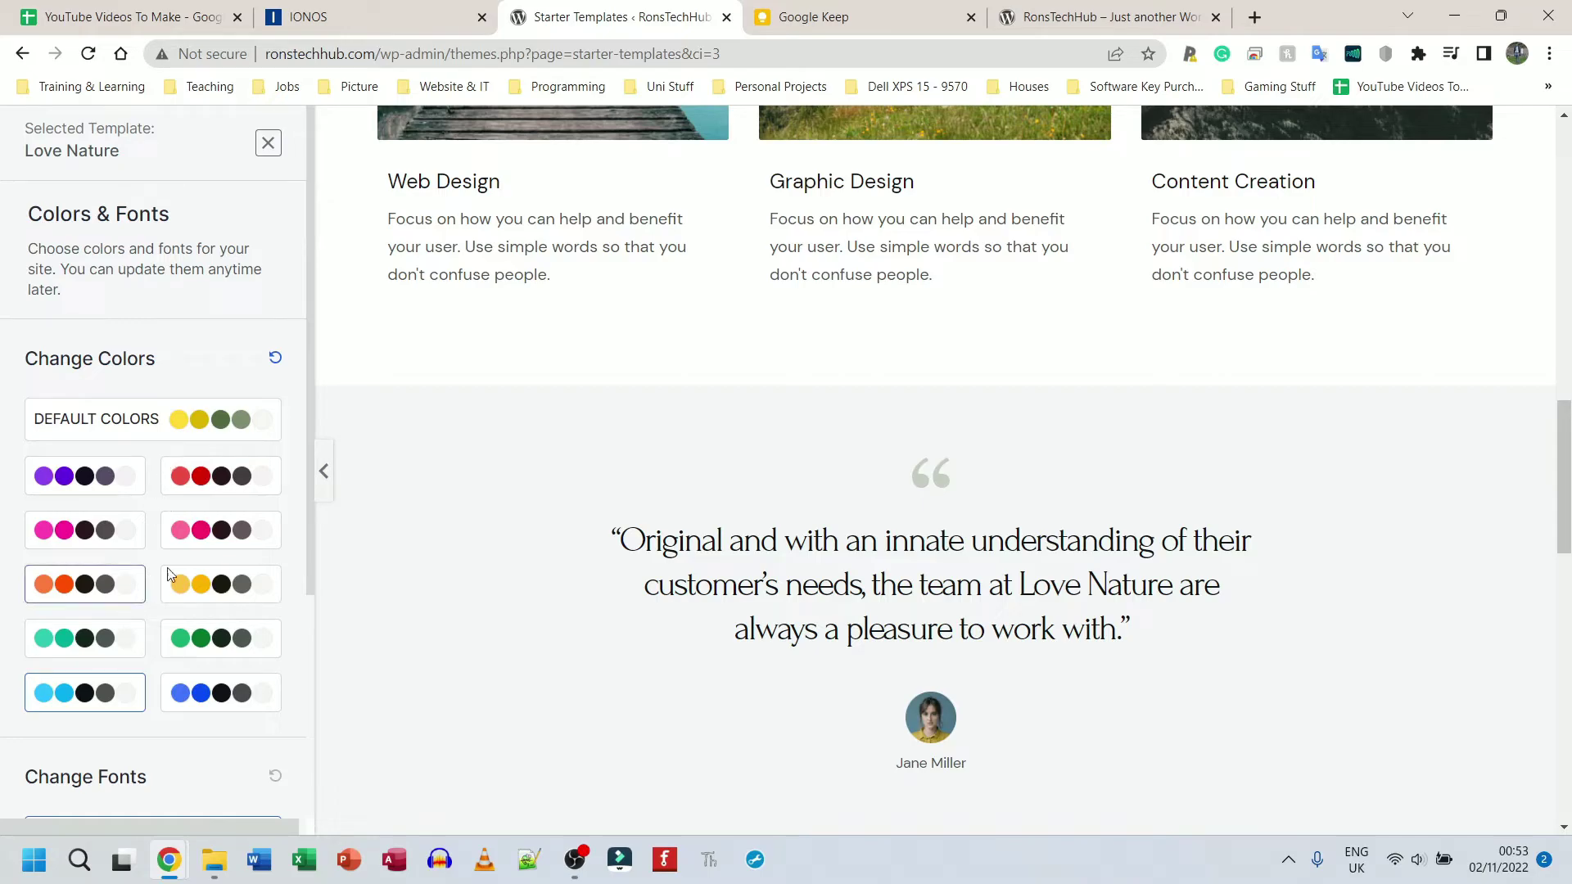
scroll(729, 434, up, 10)
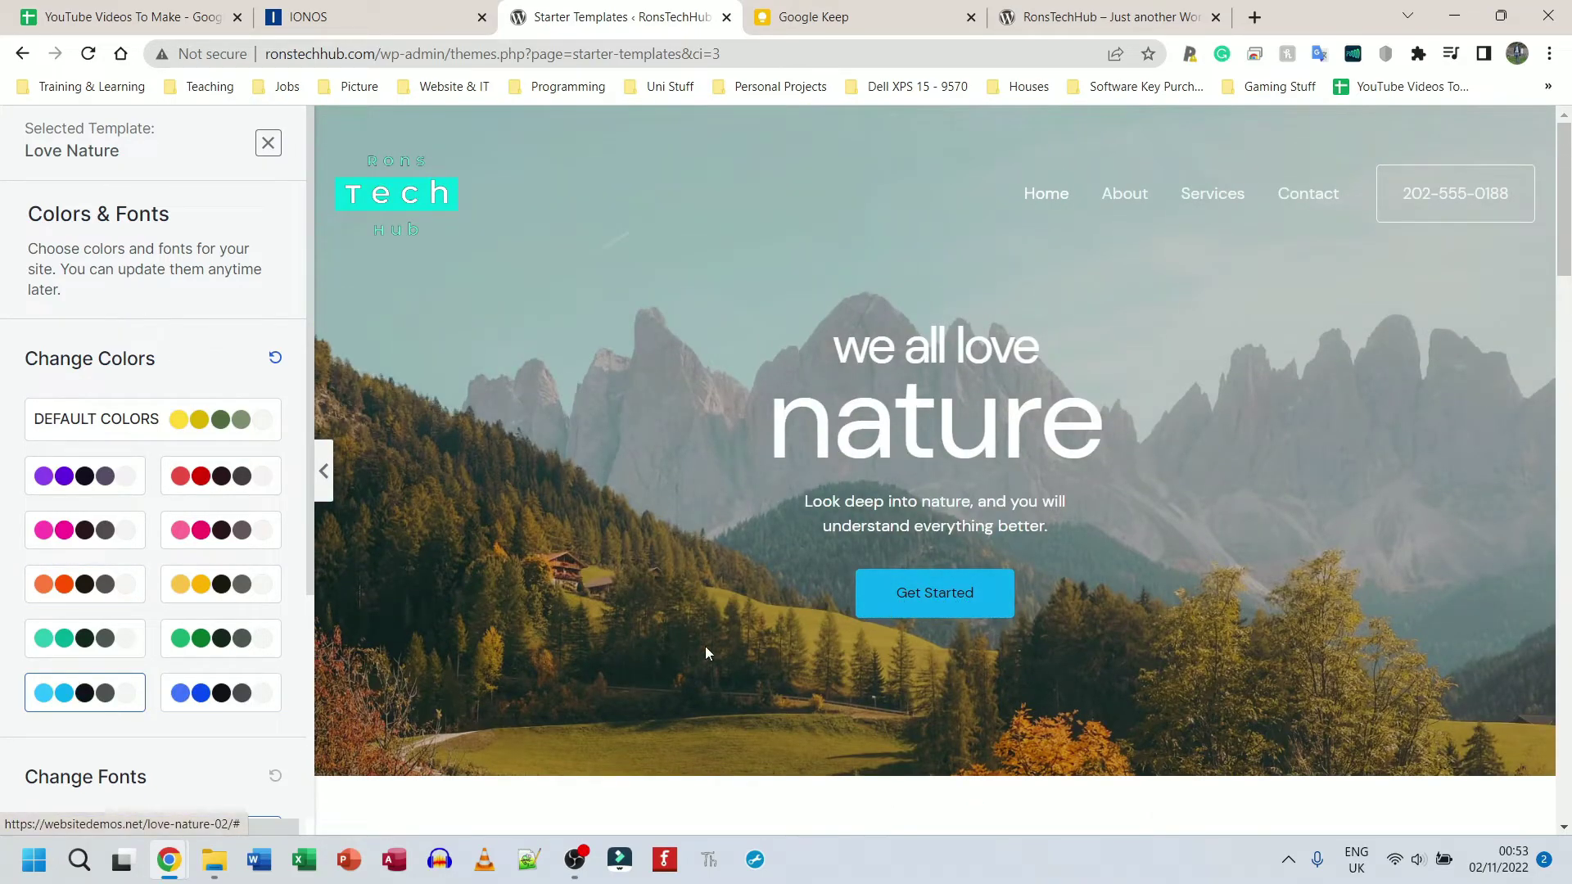
click(200, 695)
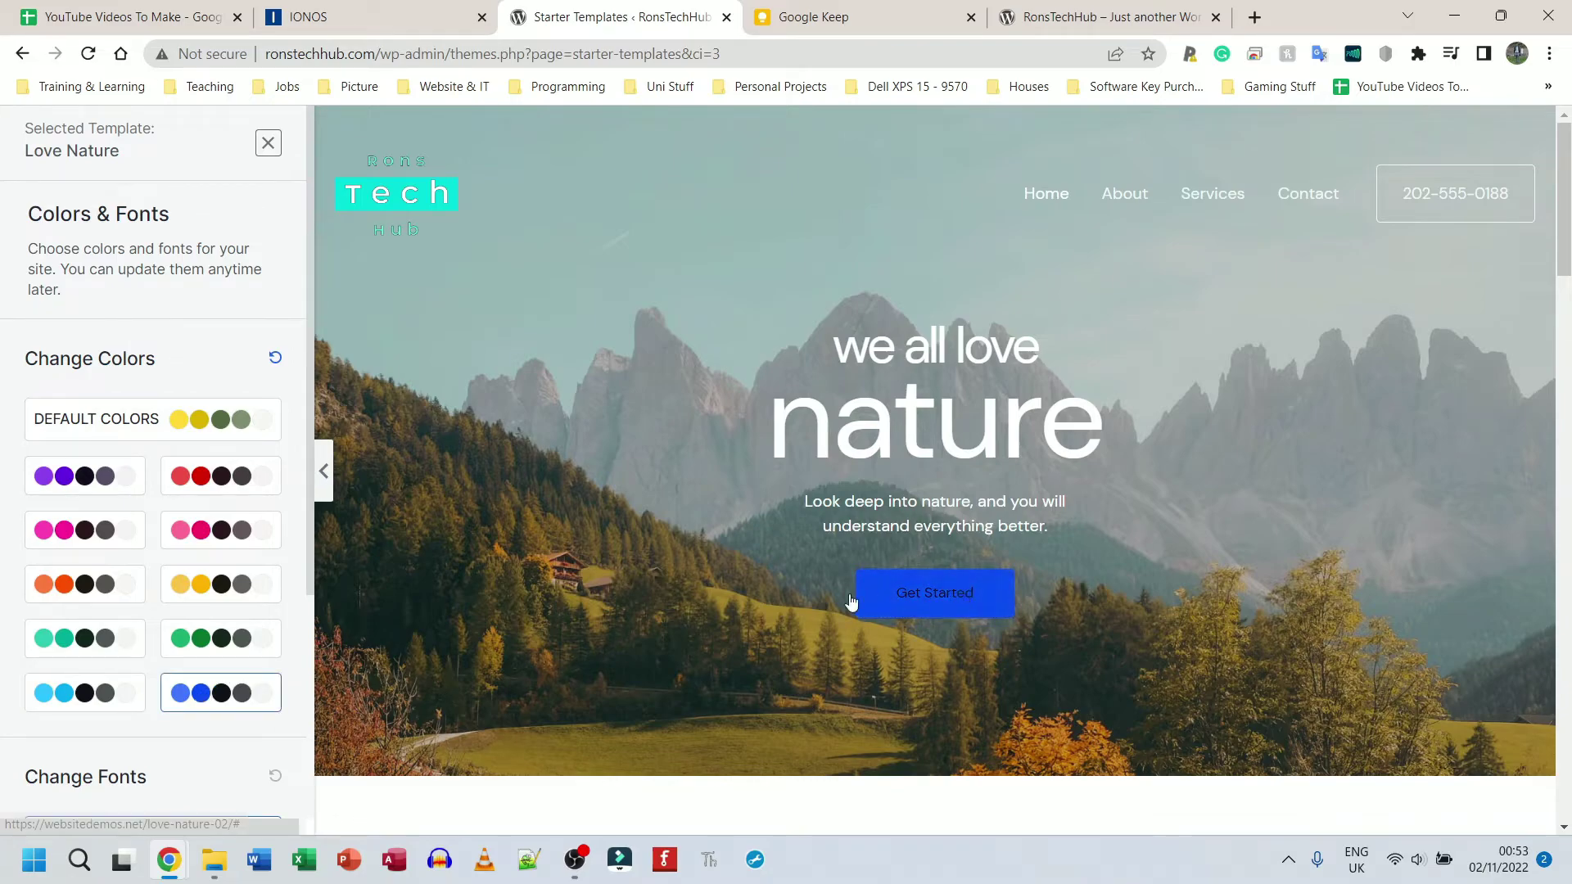
click(219, 533)
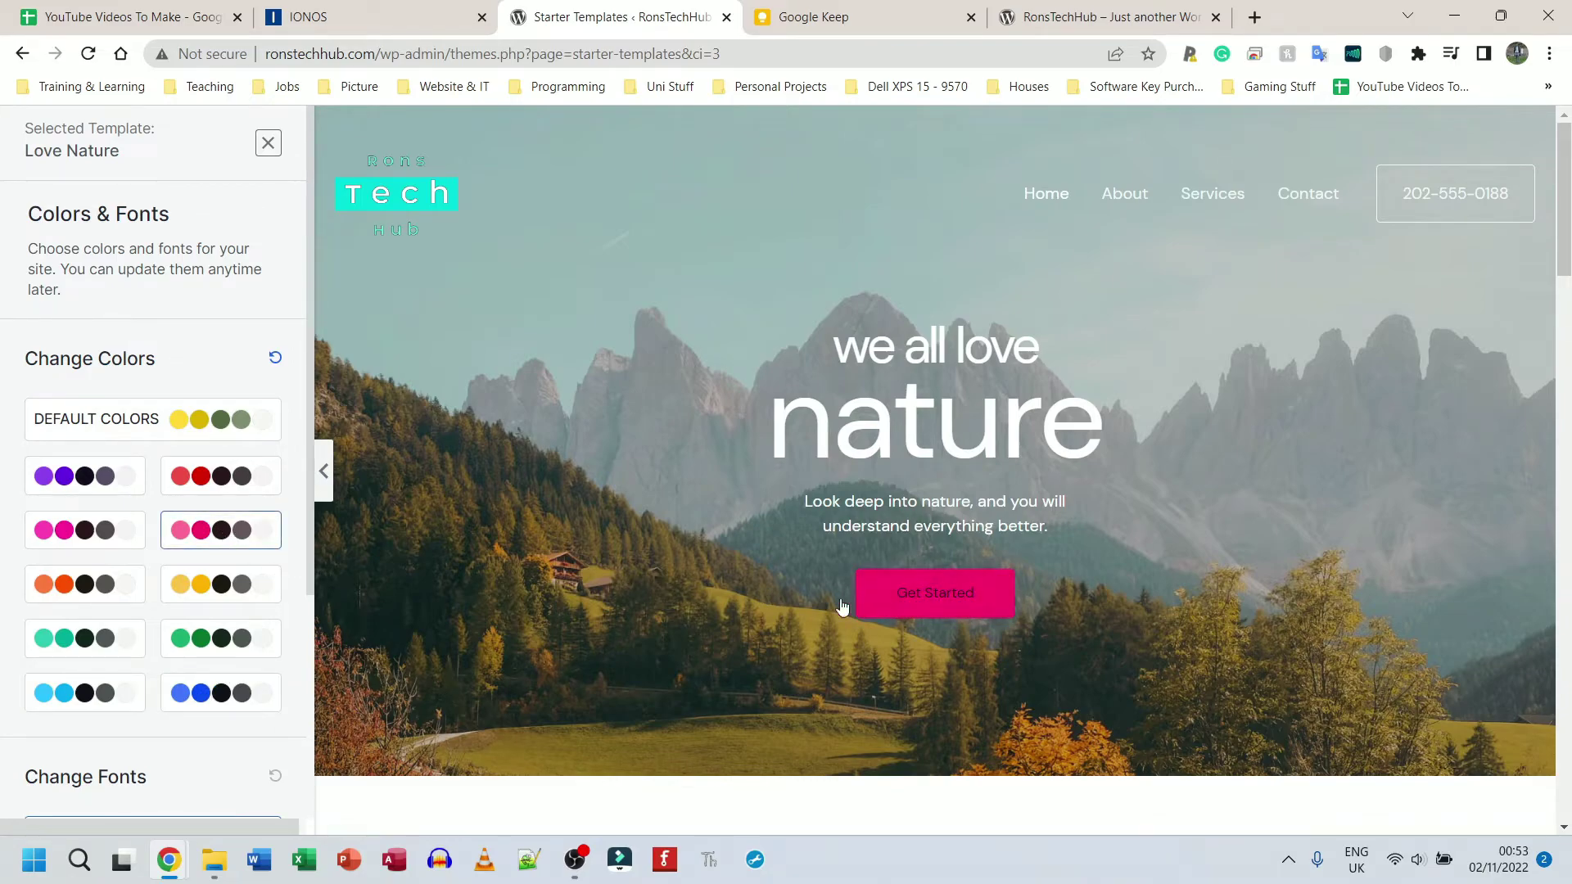
click(45, 693)
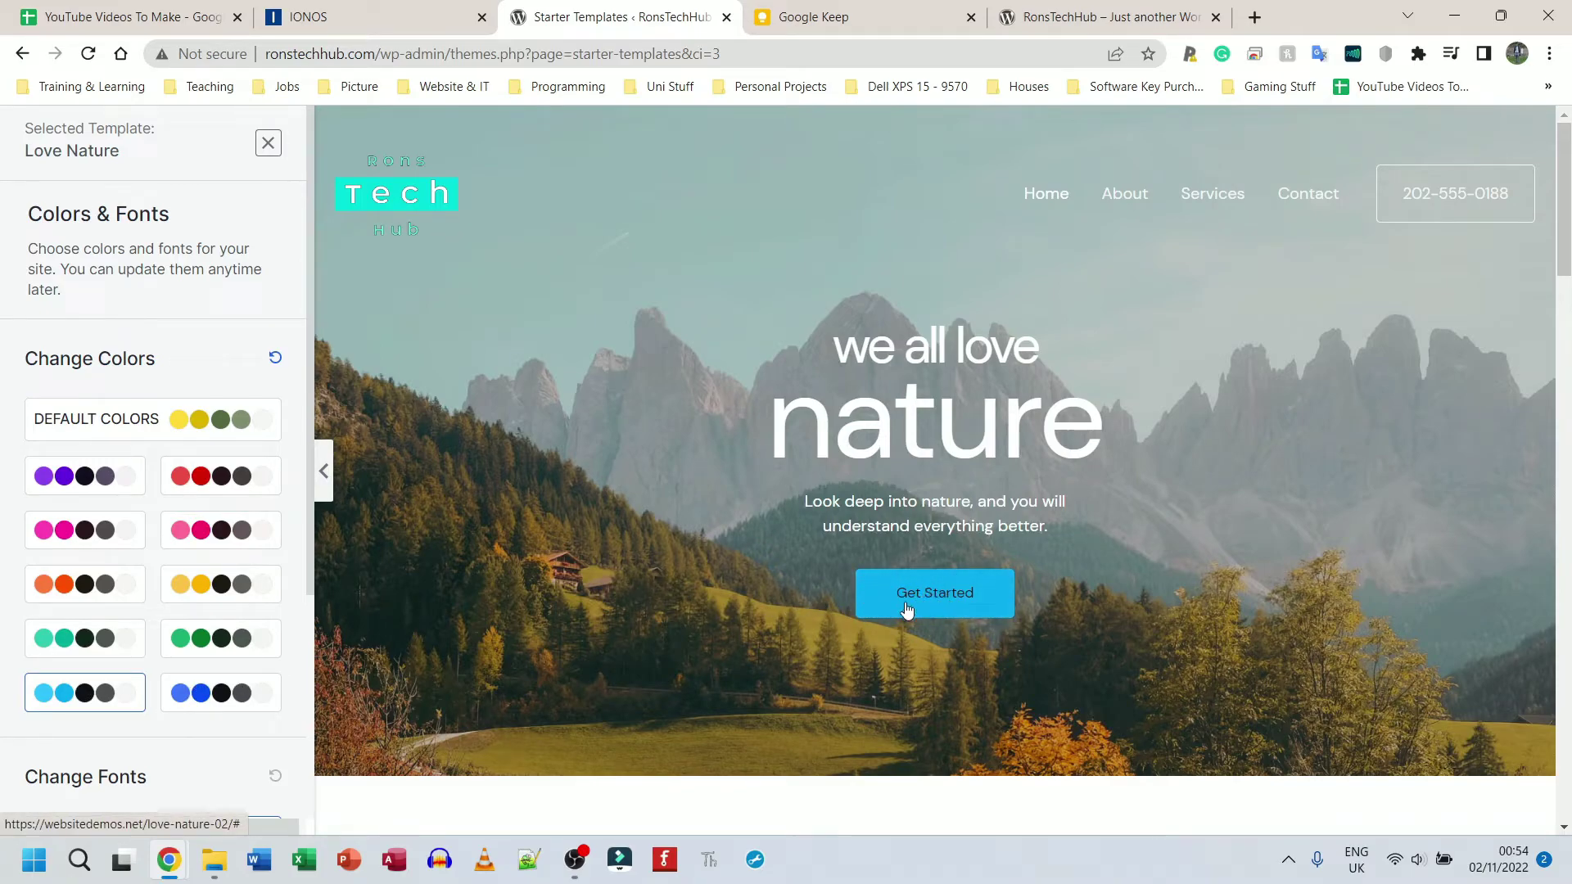
scroll(1159, 134, down, 1)
scroll(1159, 135, up, 1)
scroll(1189, 235, down, 1)
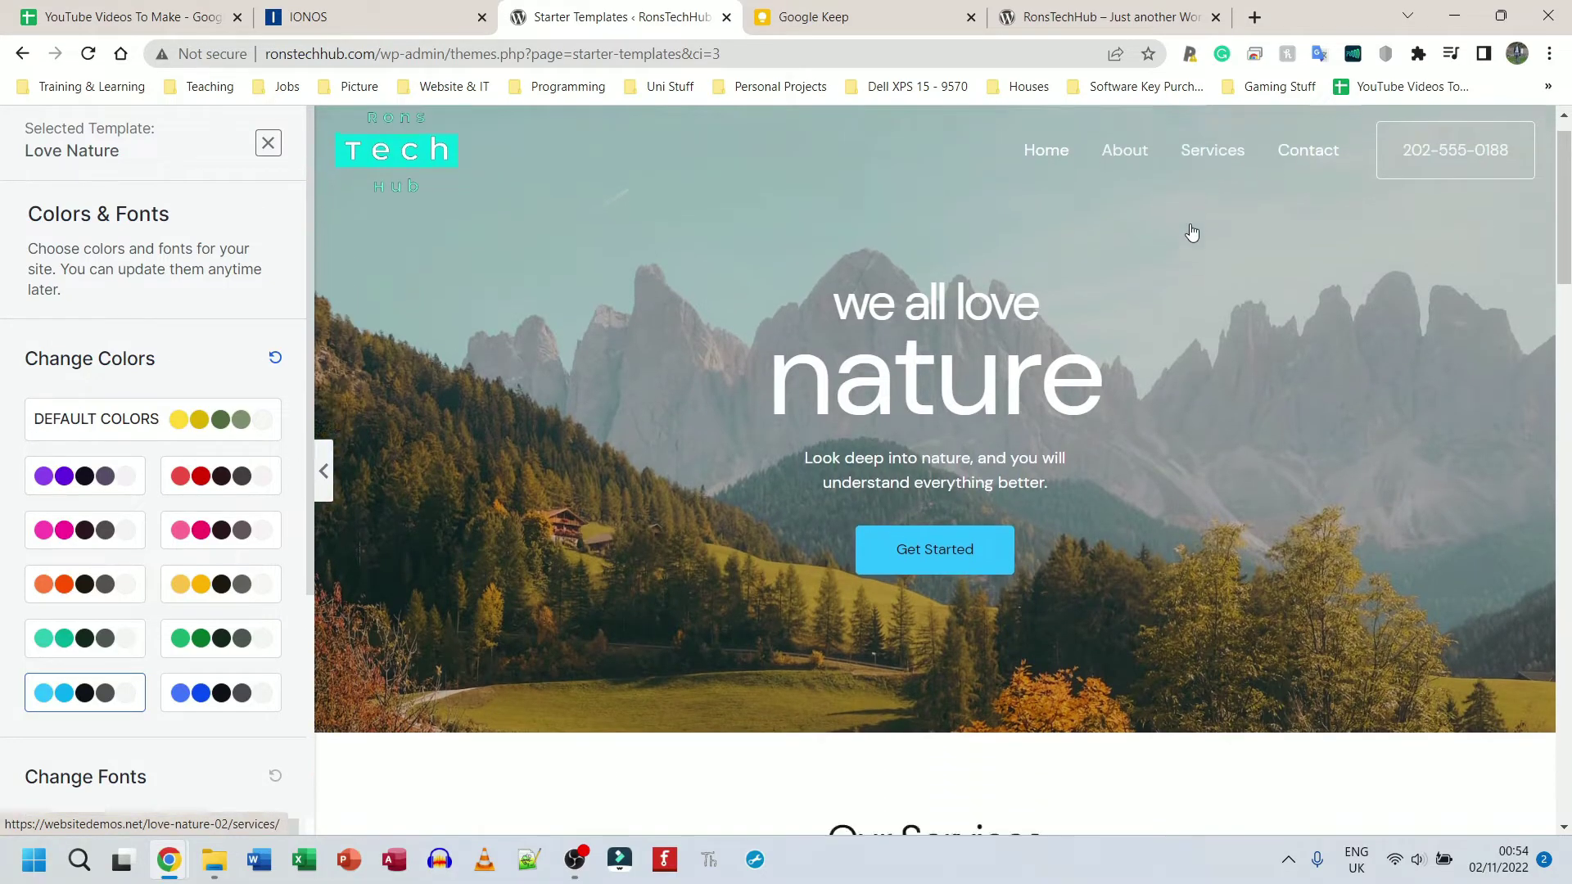
scroll(1056, 368, up, 1)
scroll(1056, 364, up, 1)
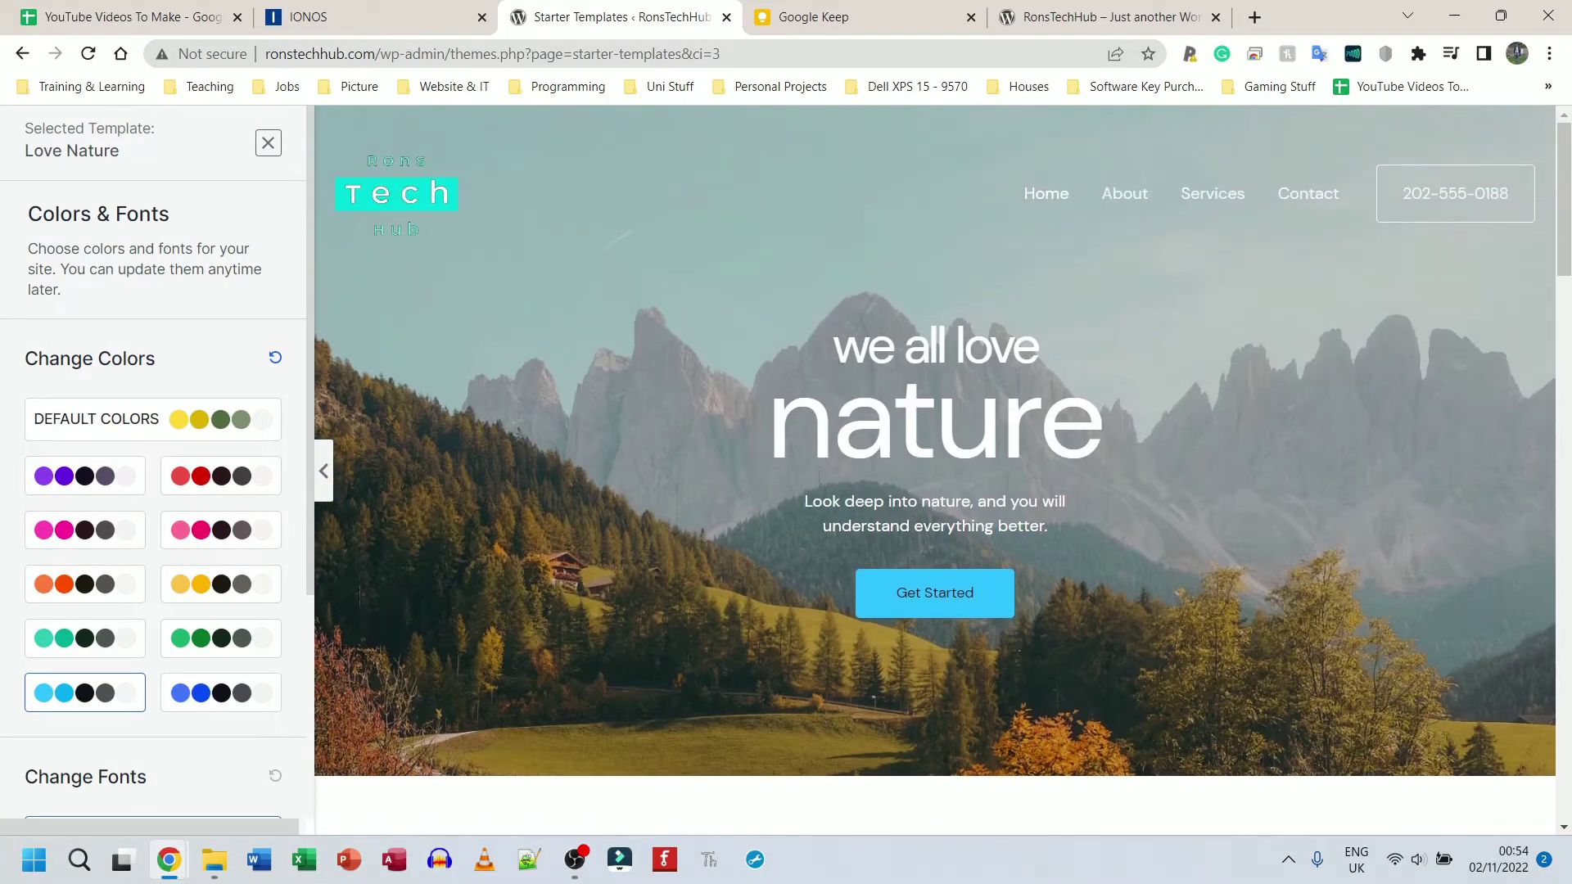
Apply the third alternative font pairing to the template and continue to the final setup form
scroll(151, 556, down, 4)
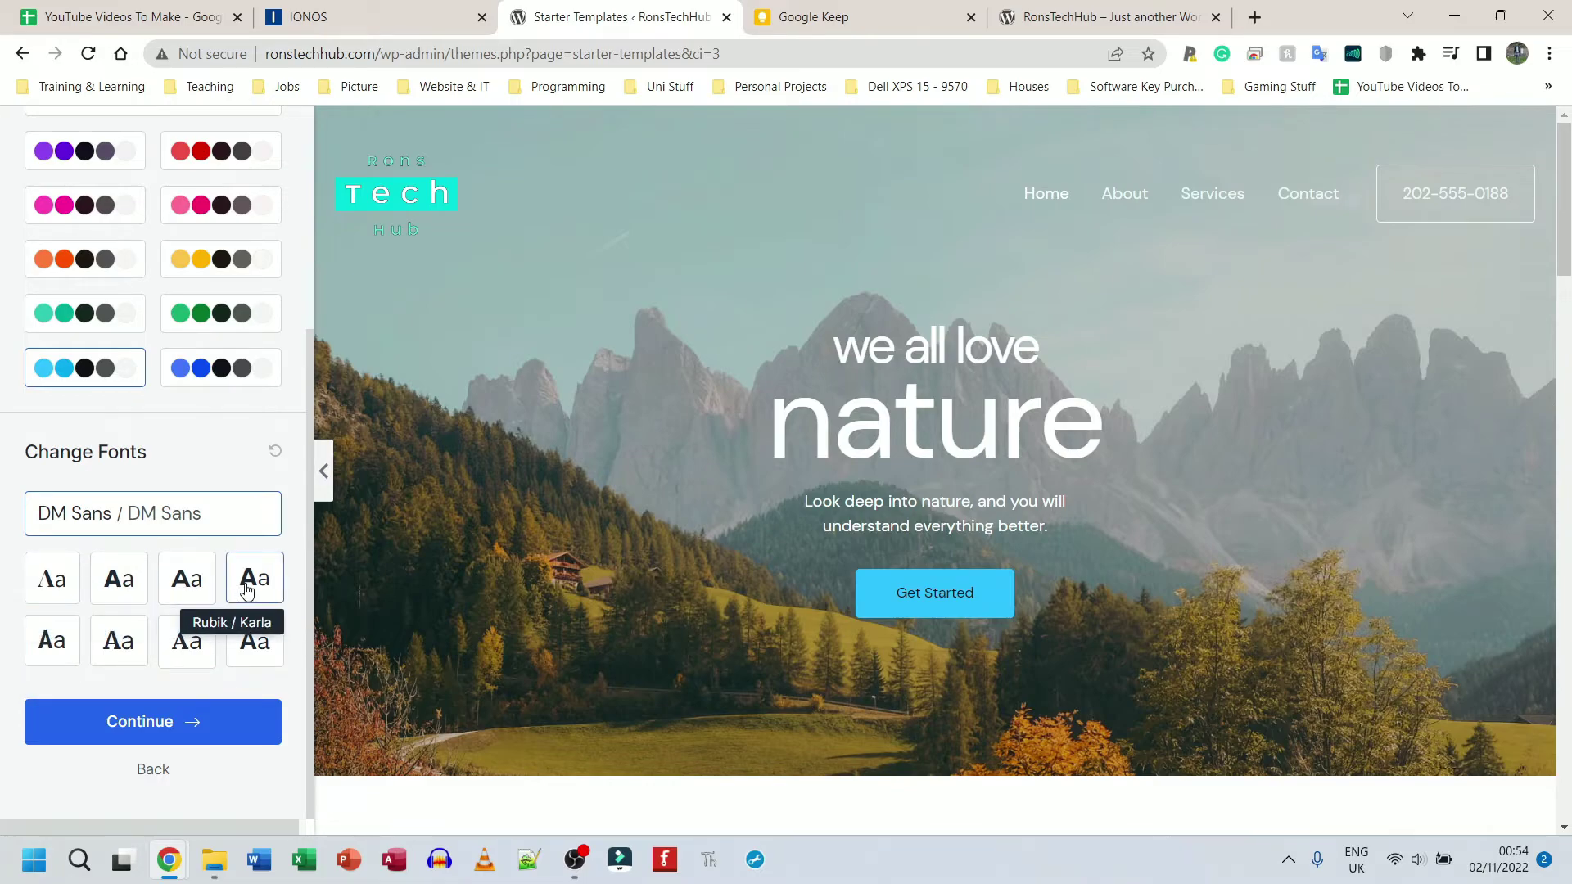
click(187, 587)
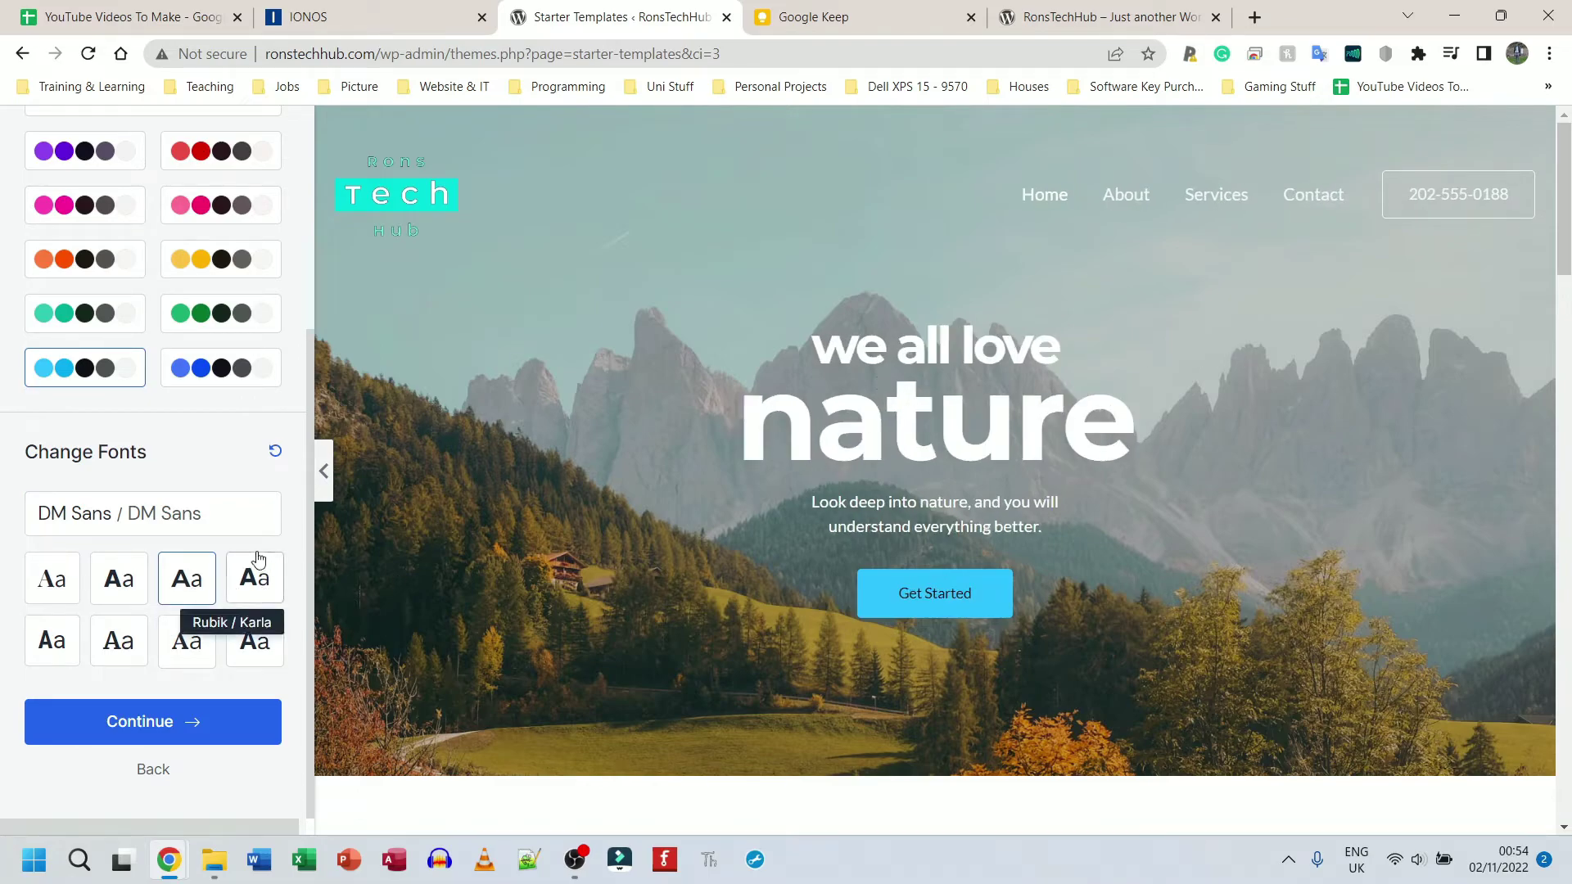
click(171, 730)
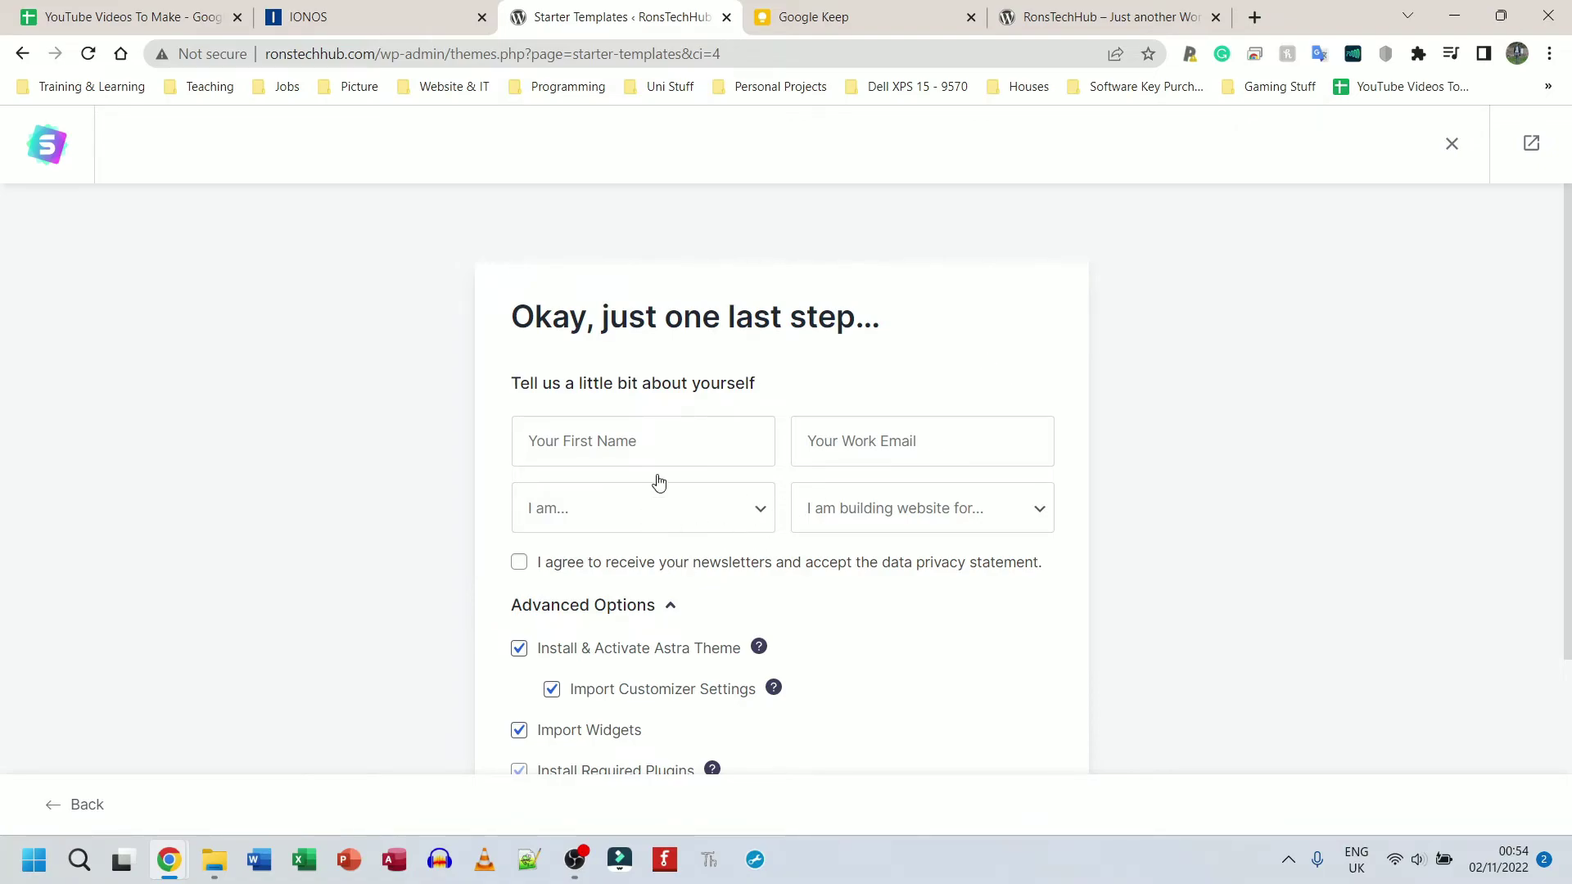
Fill in the first name and work email, keep all the advanced import options enabled, and submit the form to build the website
scroll(724, 550, down, 3)
scroll(721, 552, up, 3)
click(896, 443)
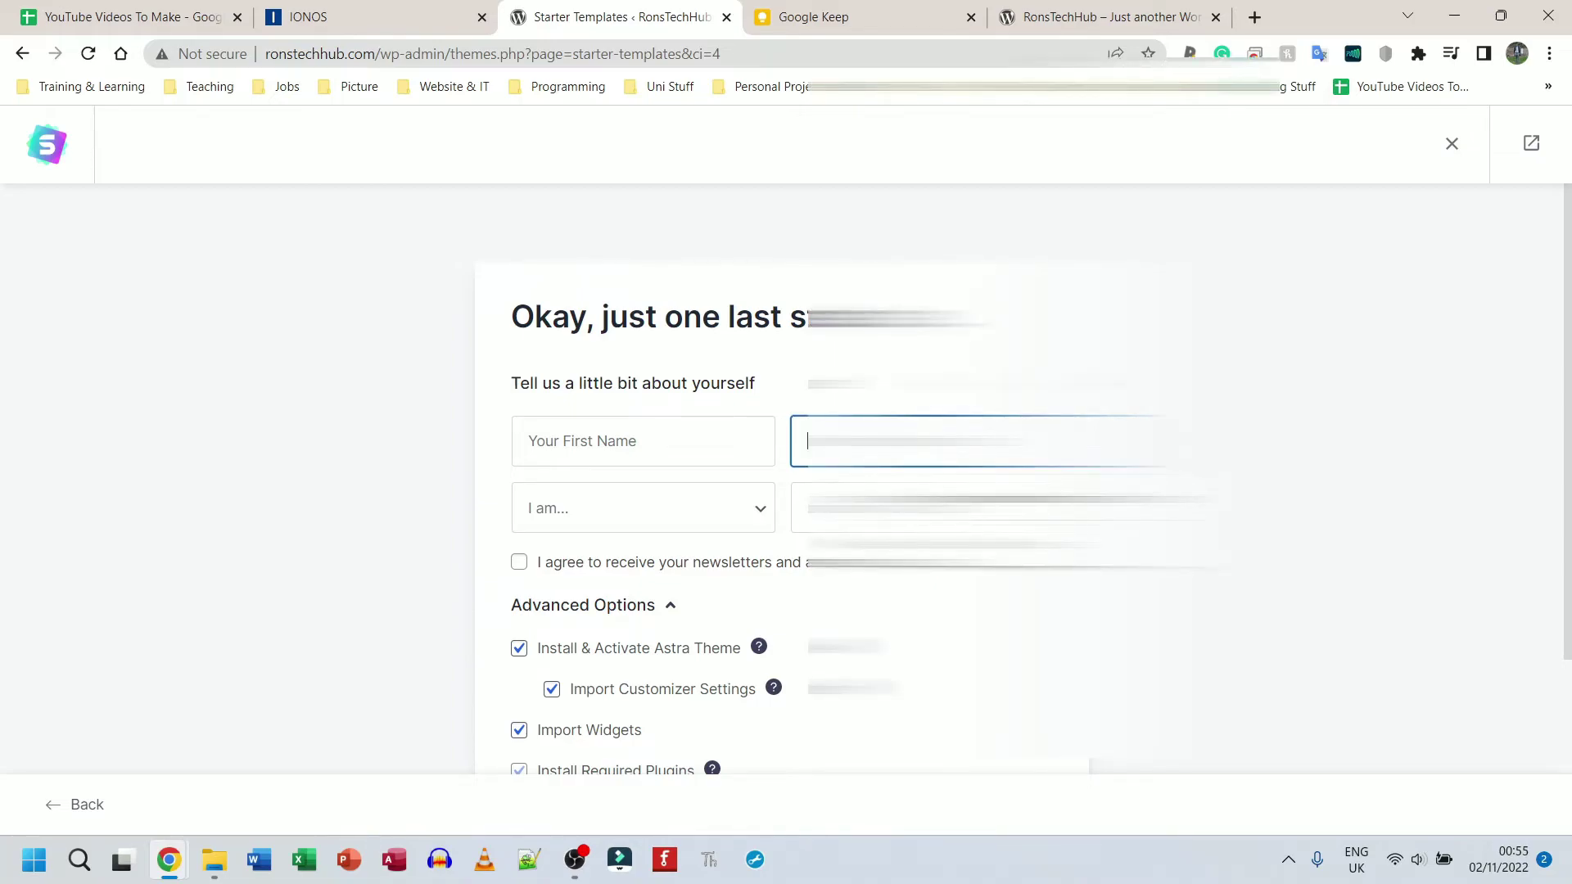
click(949, 378)
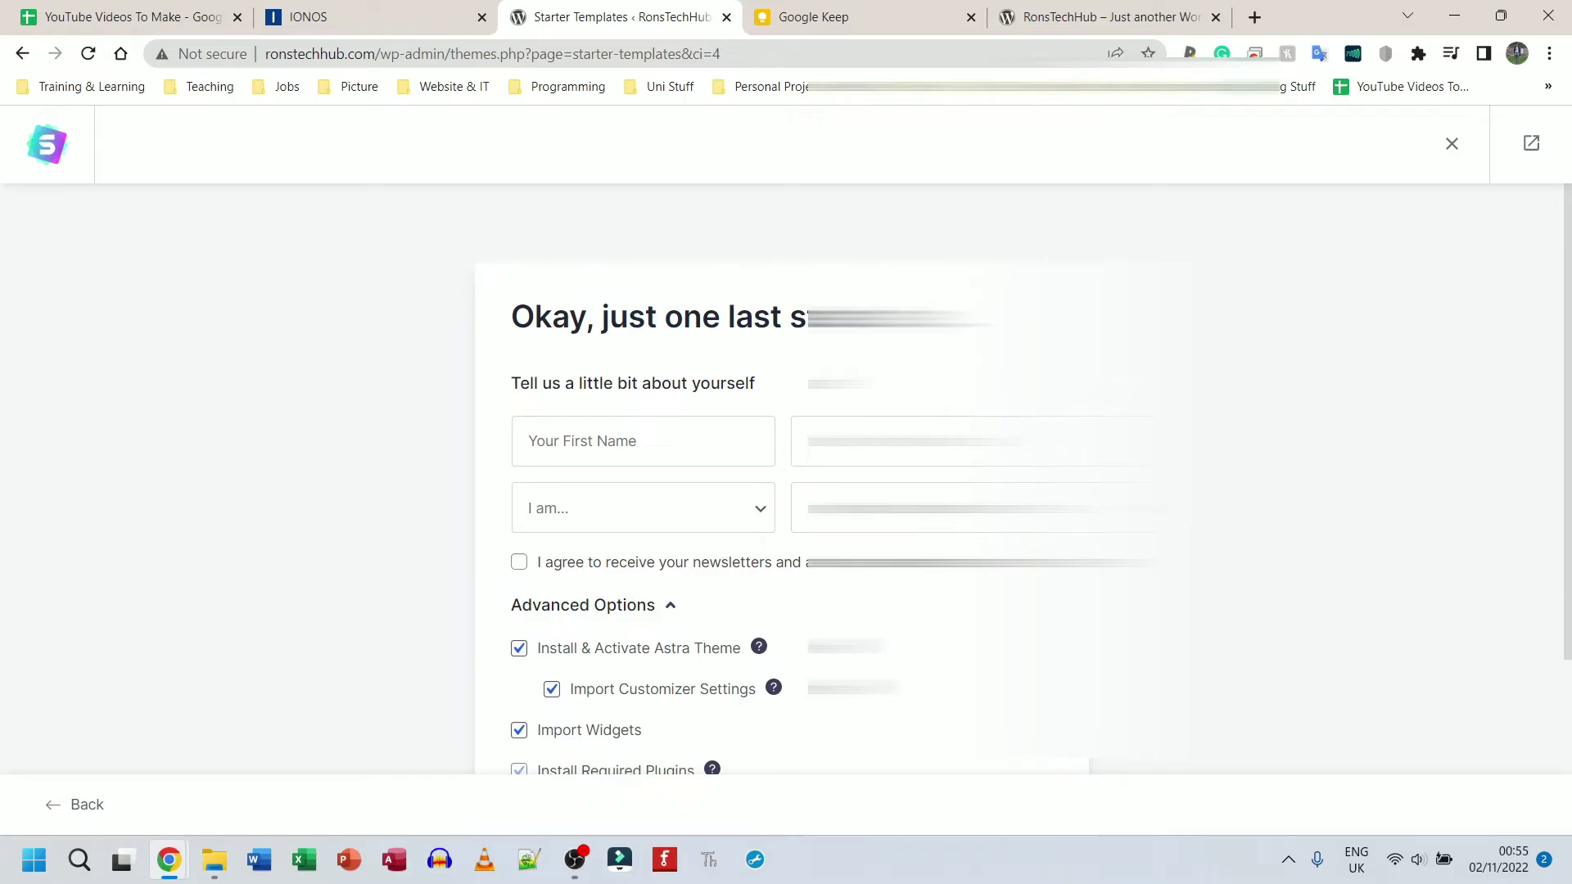
scroll(489, 497, down, 3)
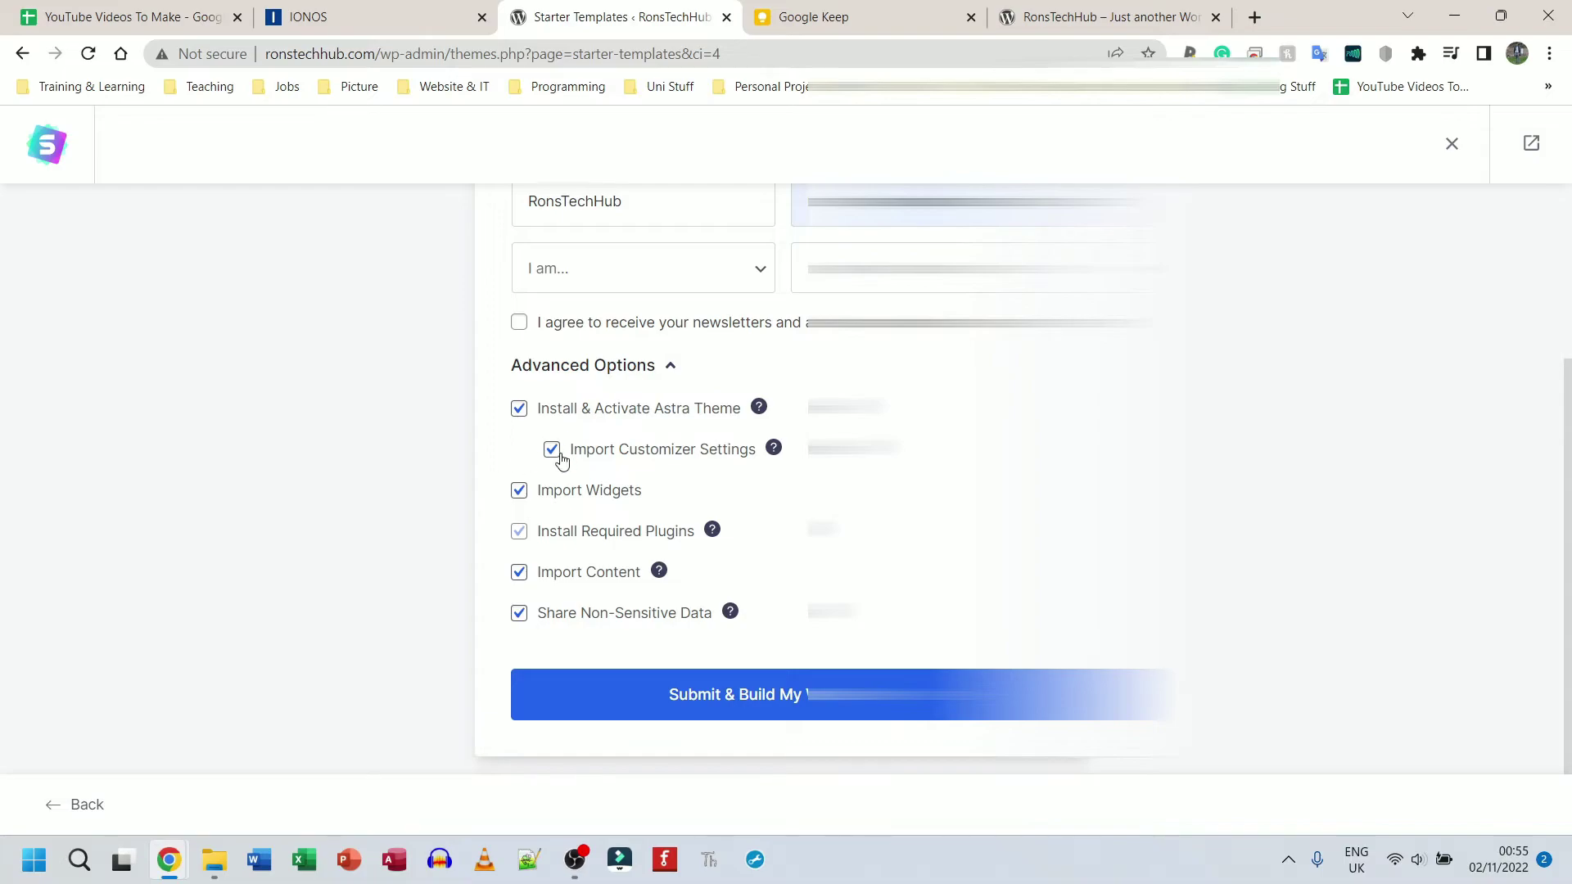
click(752, 704)
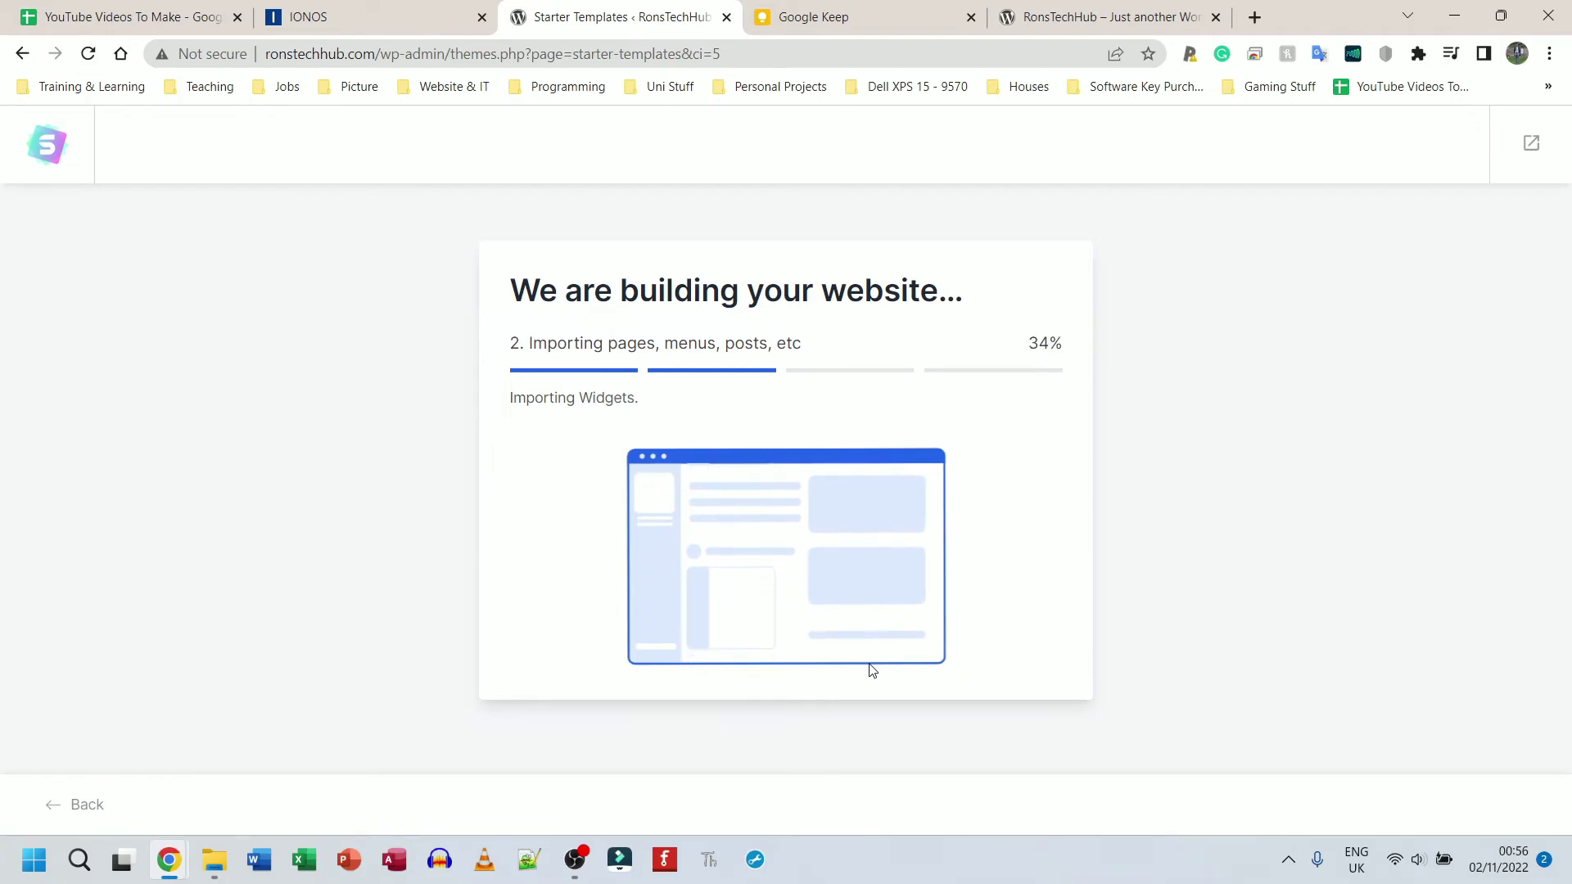
Look over the build completion page and open the newly built website
scroll(1224, 457, down, 3)
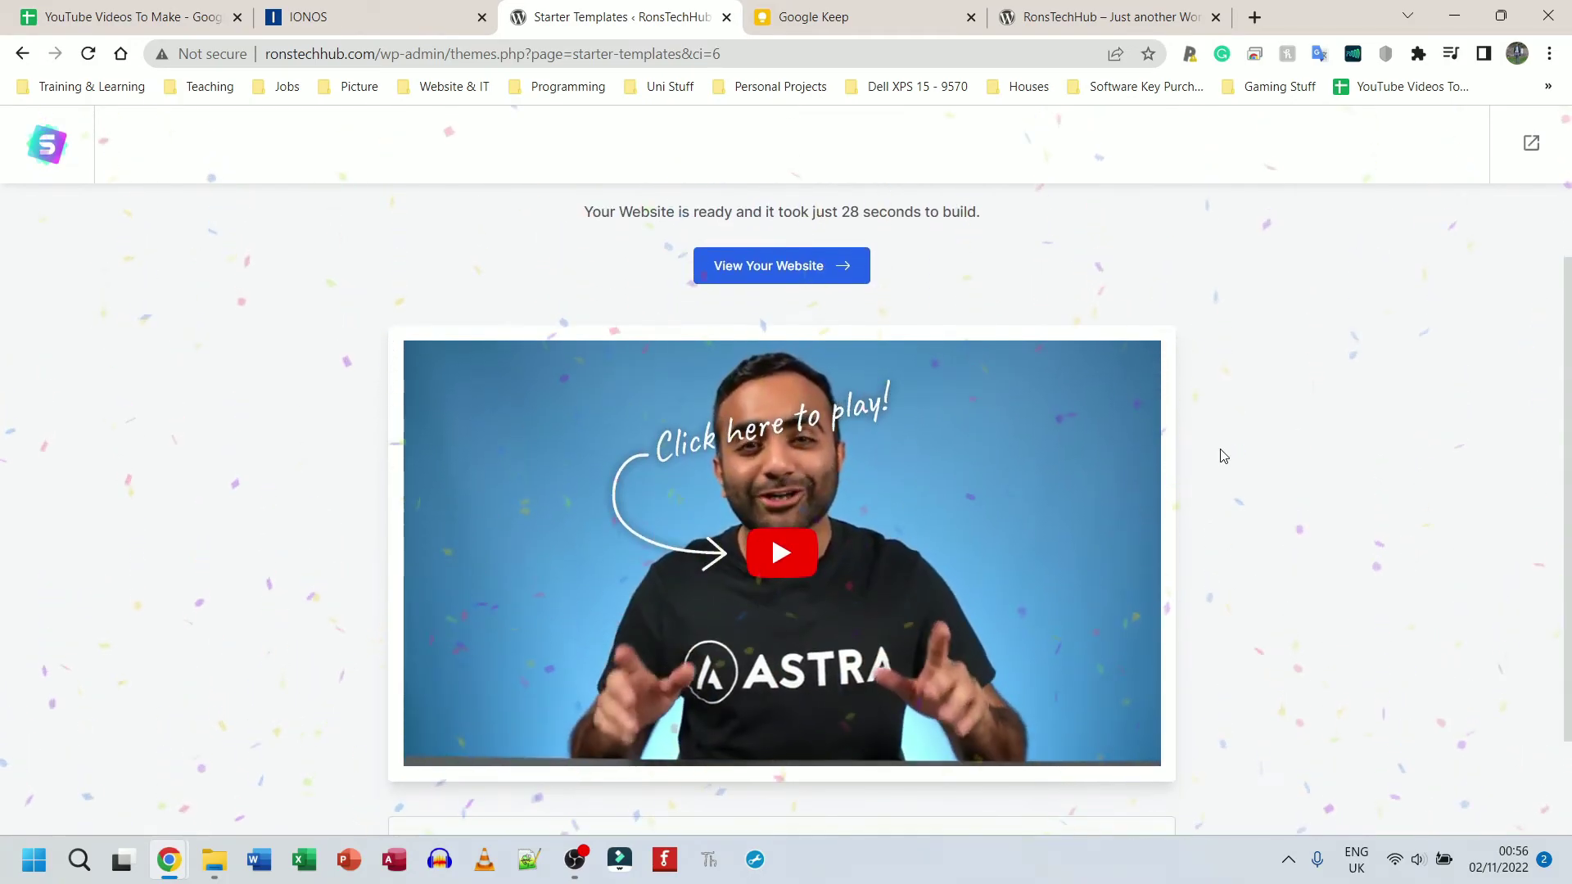
scroll(1224, 457, up, 3)
scroll(1223, 457, down, 3)
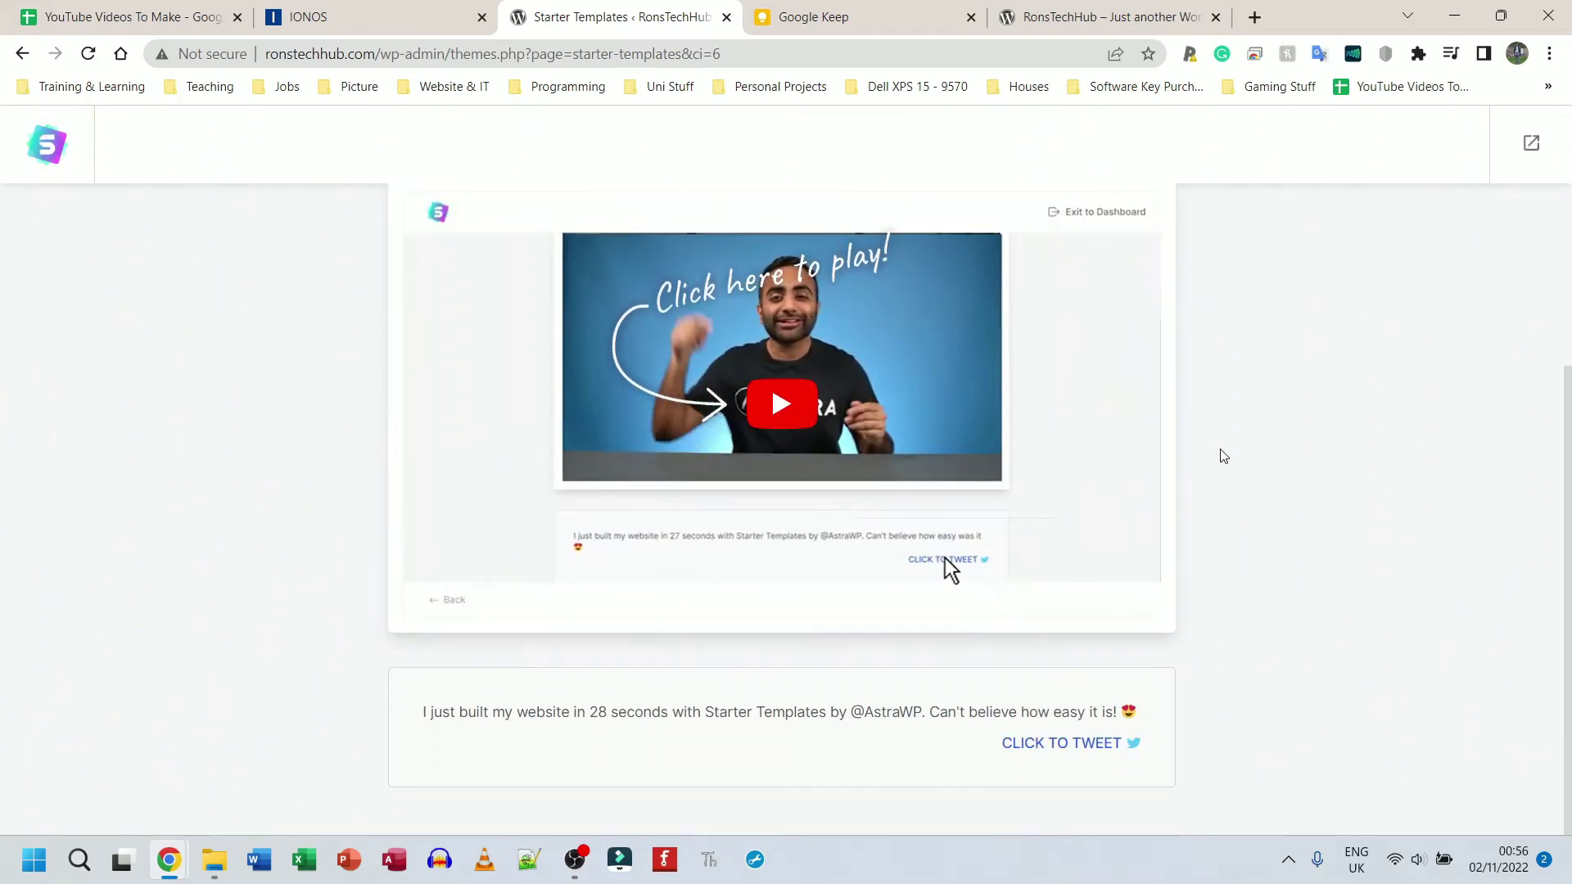
scroll(1042, 667, up, 3)
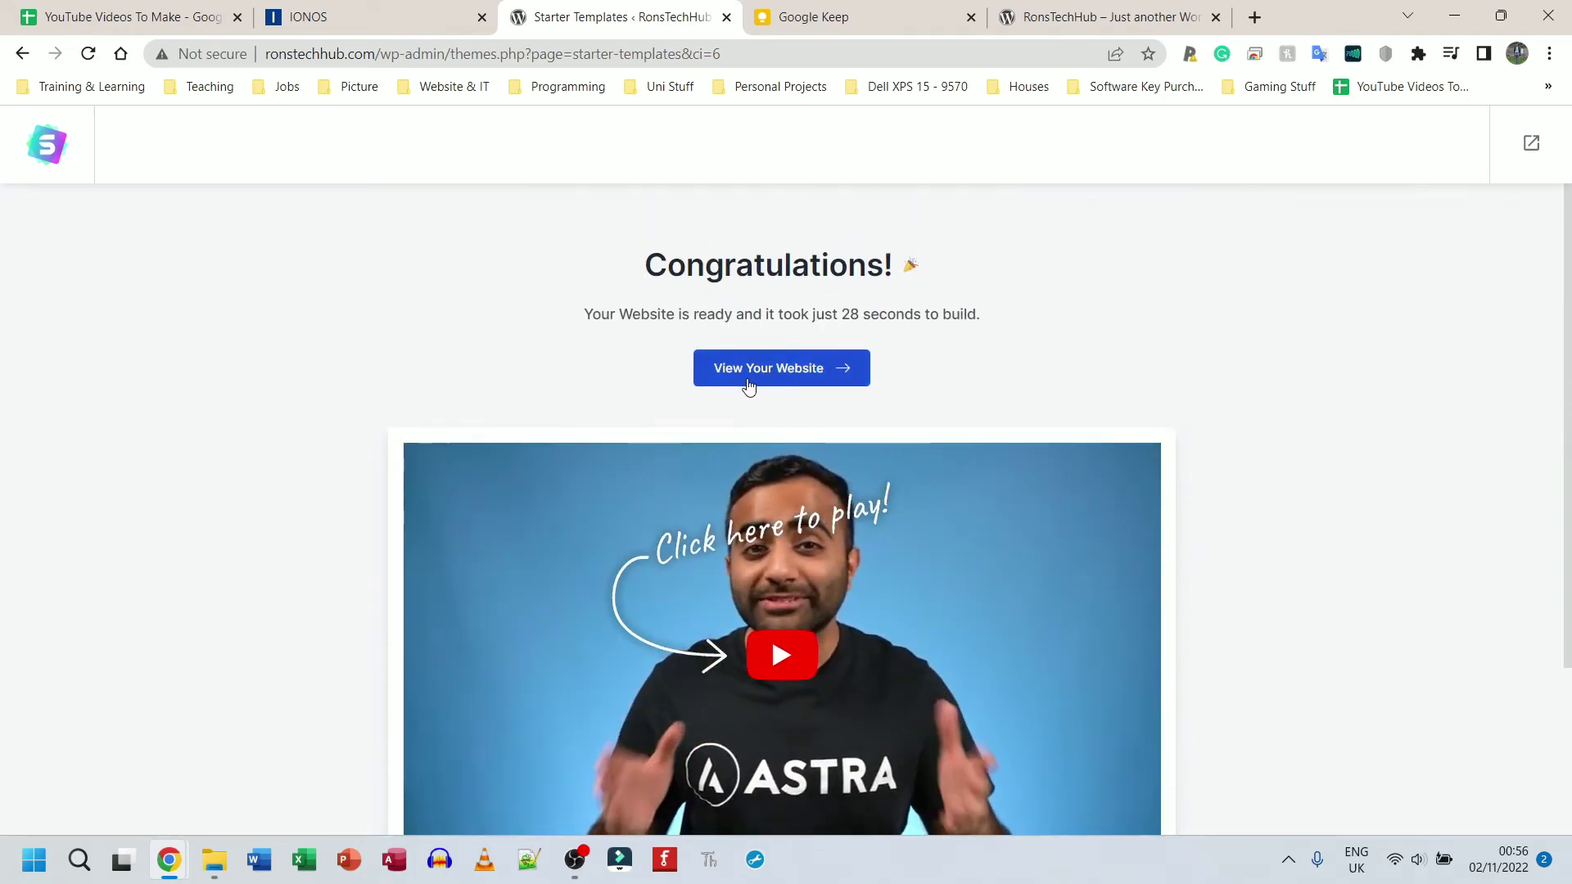
click(776, 372)
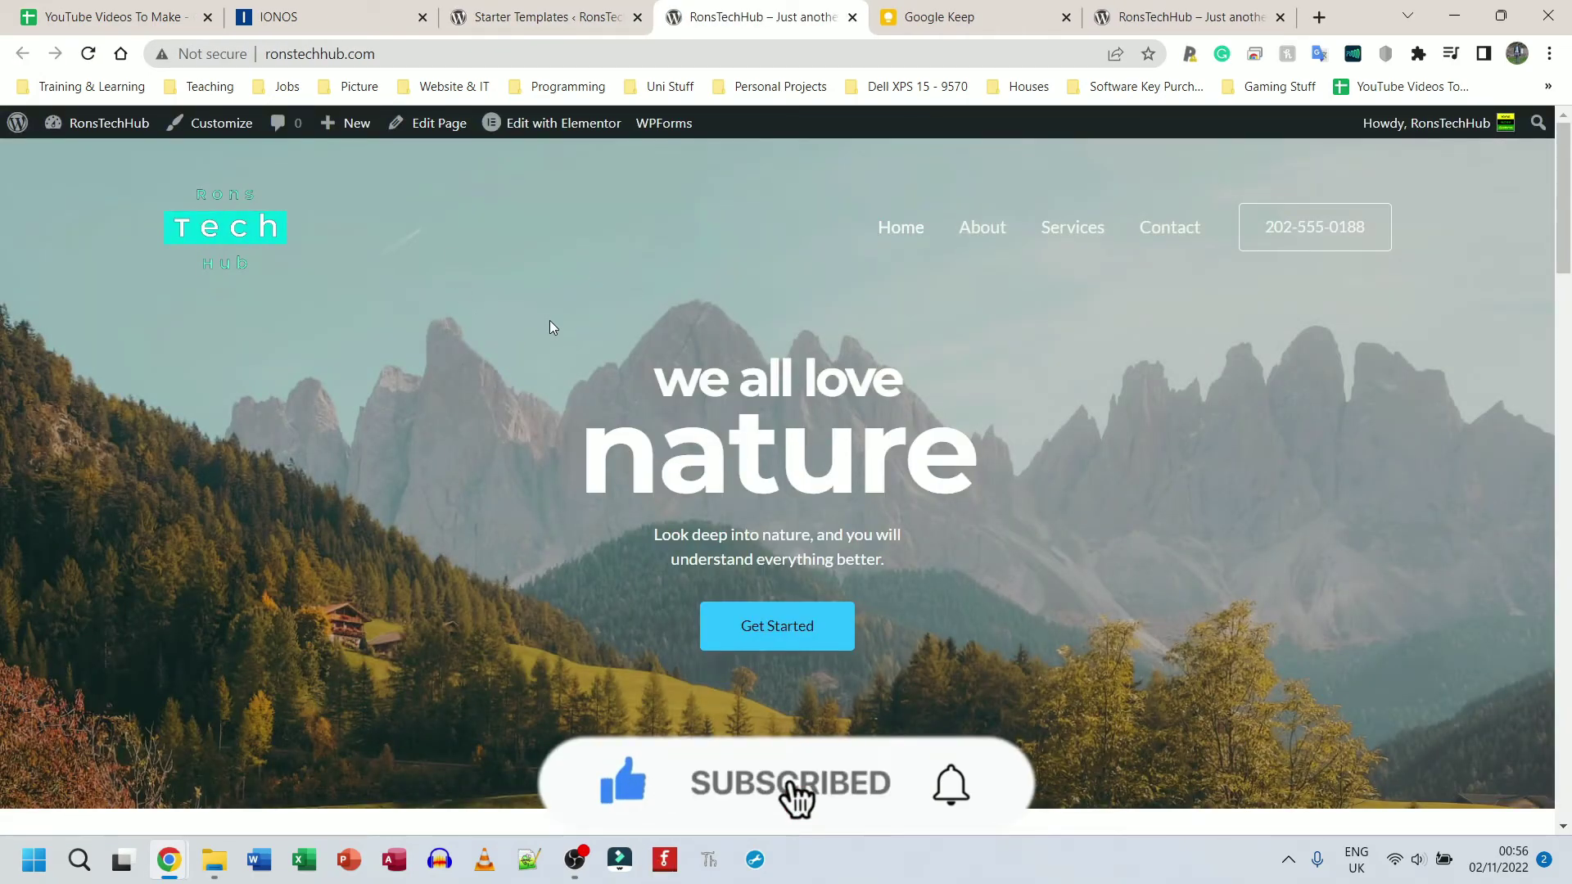
Look through the home page of the newly built Love Nature website from the hero banner downwards
scroll(549, 321, down, 15)
scroll(546, 323, down, 7)
scroll(546, 303, up, 18)
scroll(547, 282, up, 6)
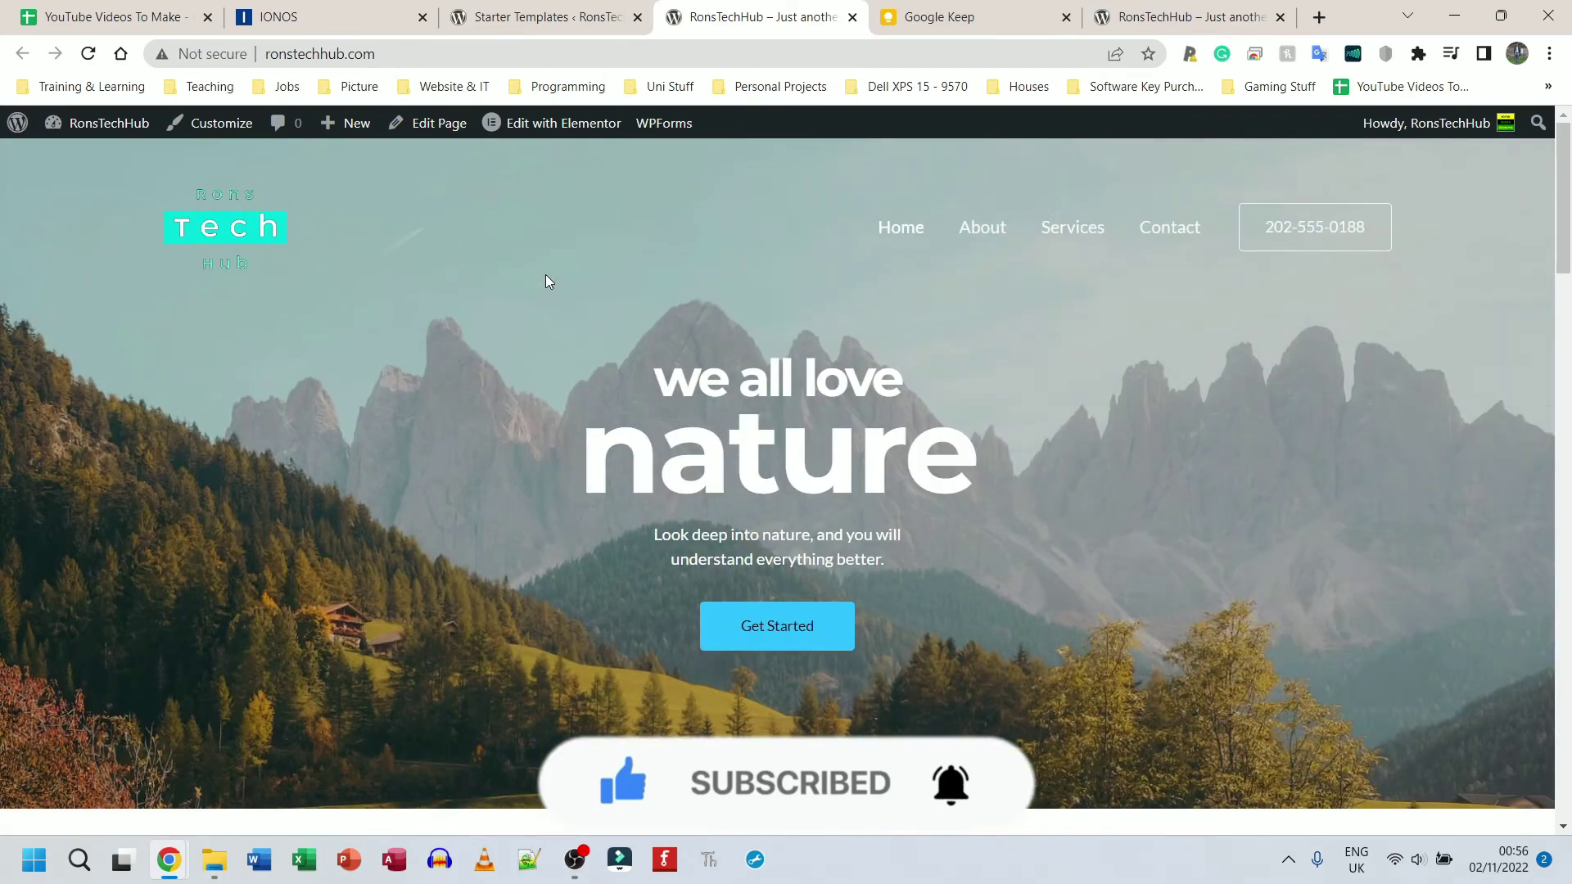
View the earlier default WordPress version of the site for comparison with the new template
click(1157, 6)
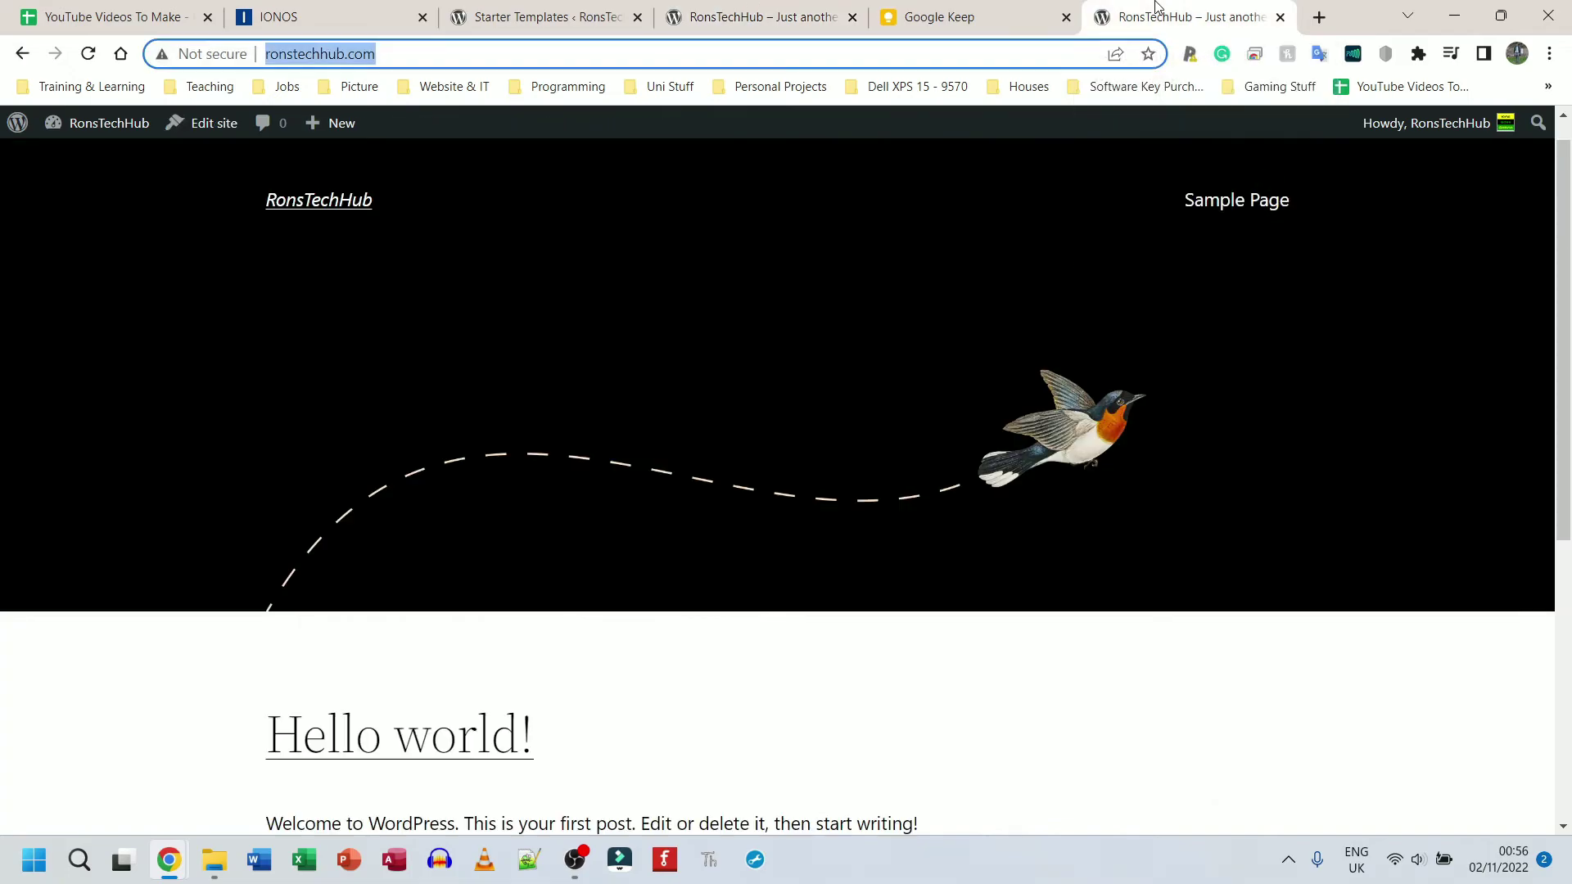
scroll(980, 285, down, 6)
scroll(980, 285, up, 7)
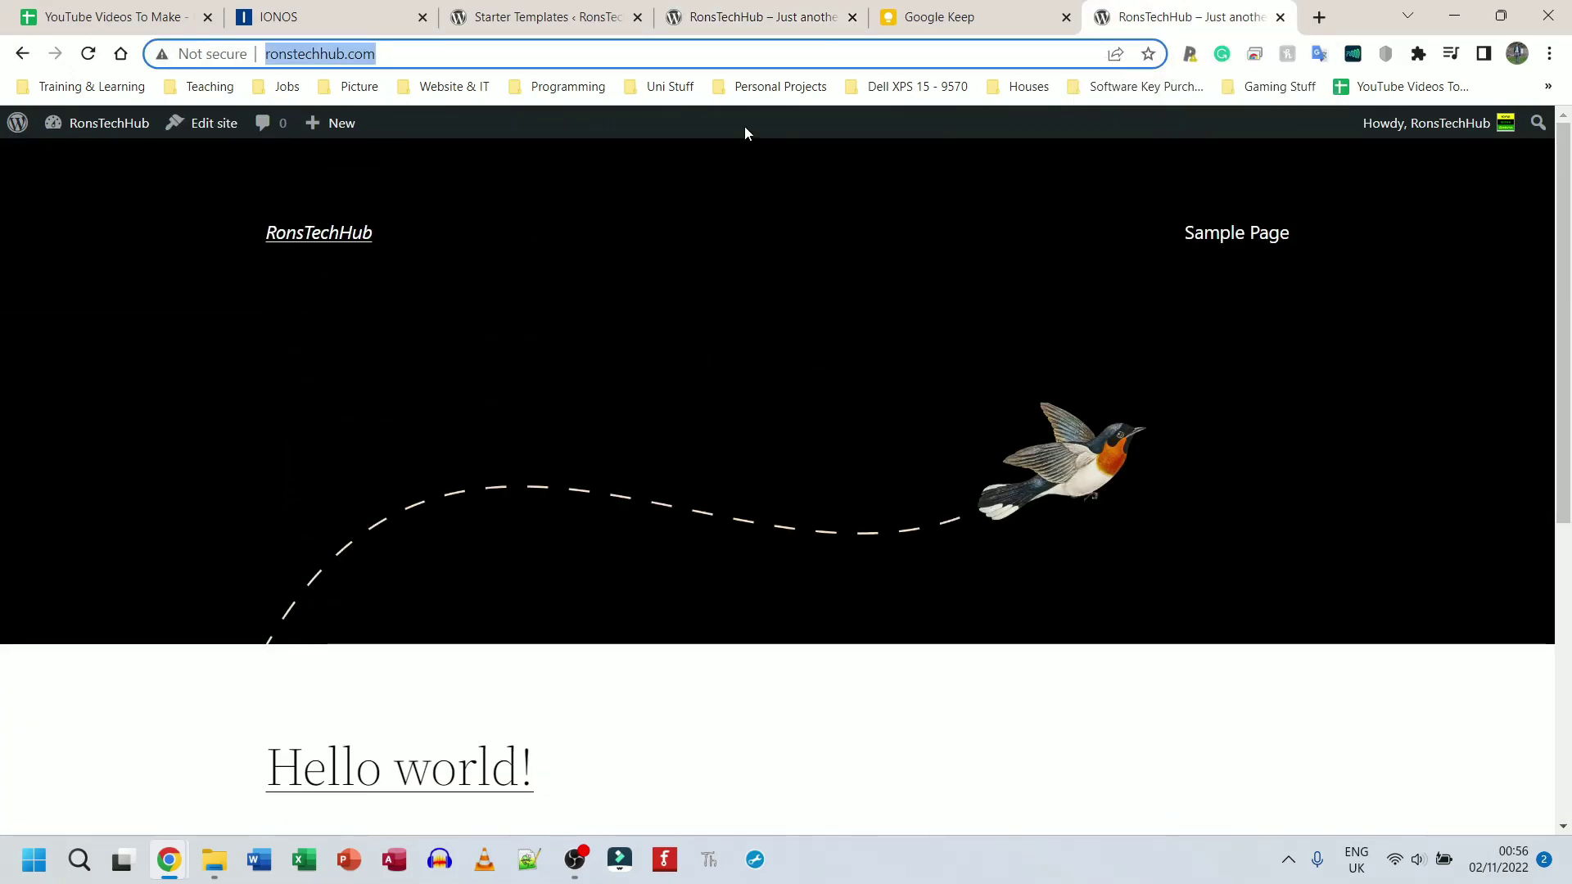
Return to the new Love Nature home page and review its sections down to the Questions banner and footer
click(757, 17)
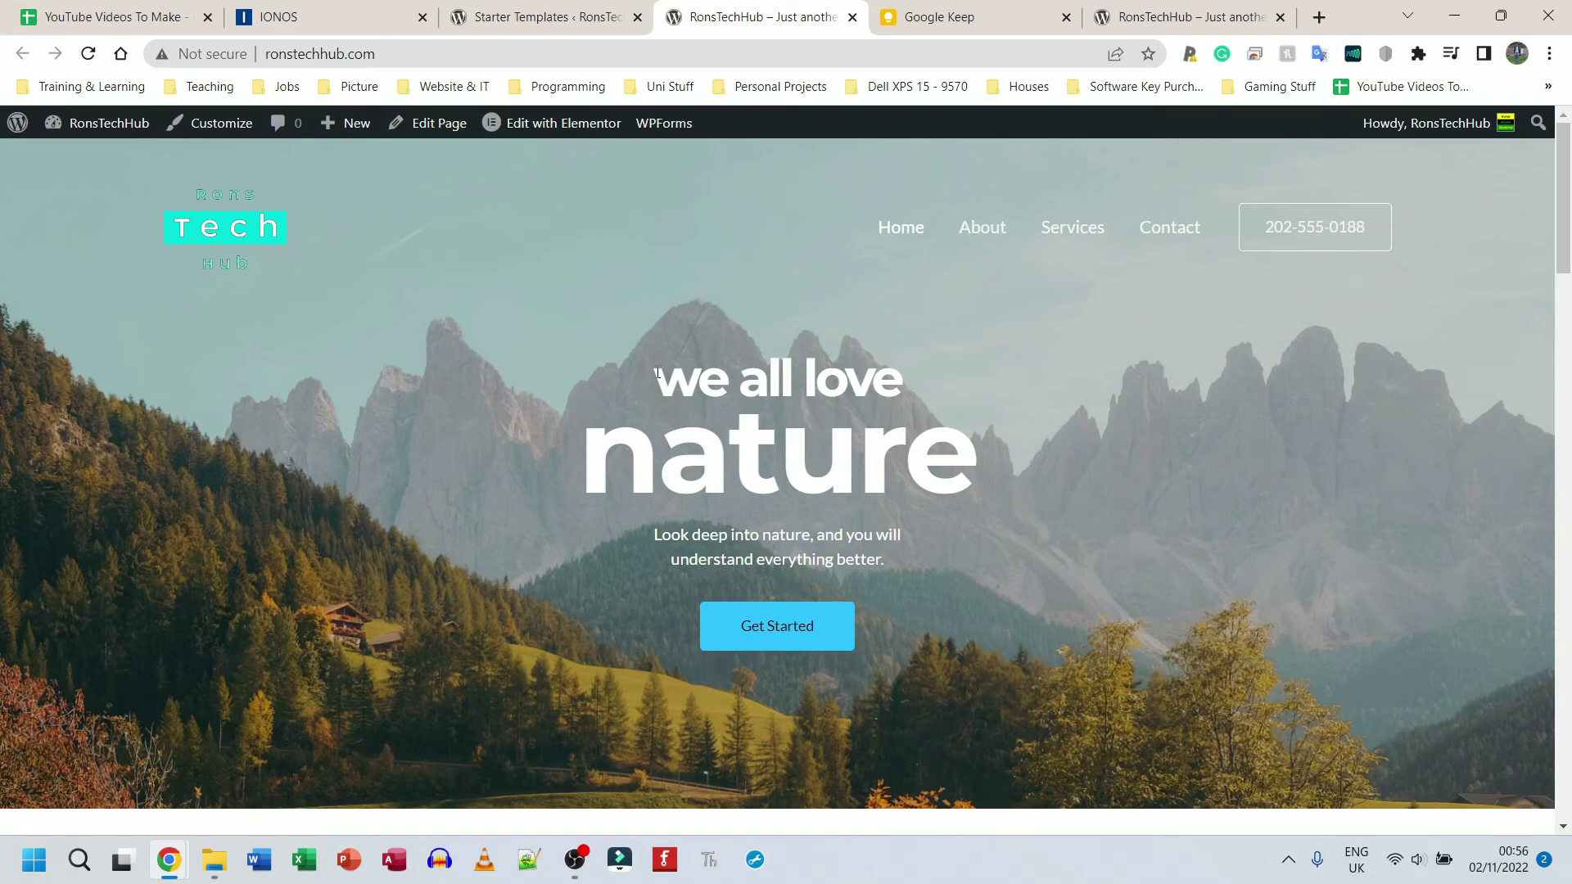
scroll(657, 373, down, 18)
scroll(656, 372, down, 8)
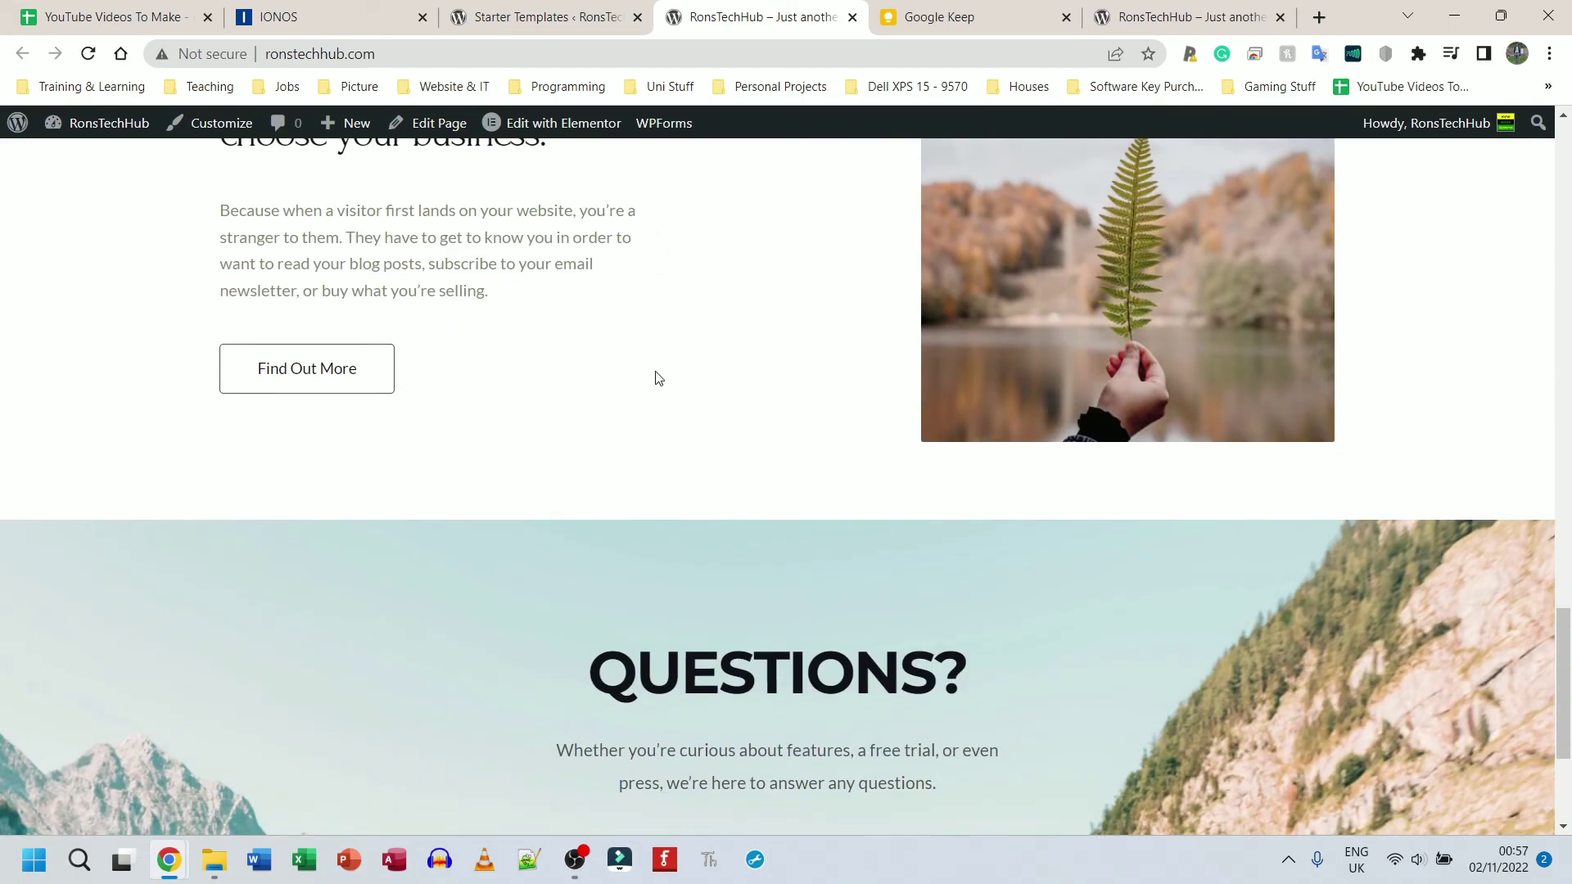
scroll(658, 379, down, 4)
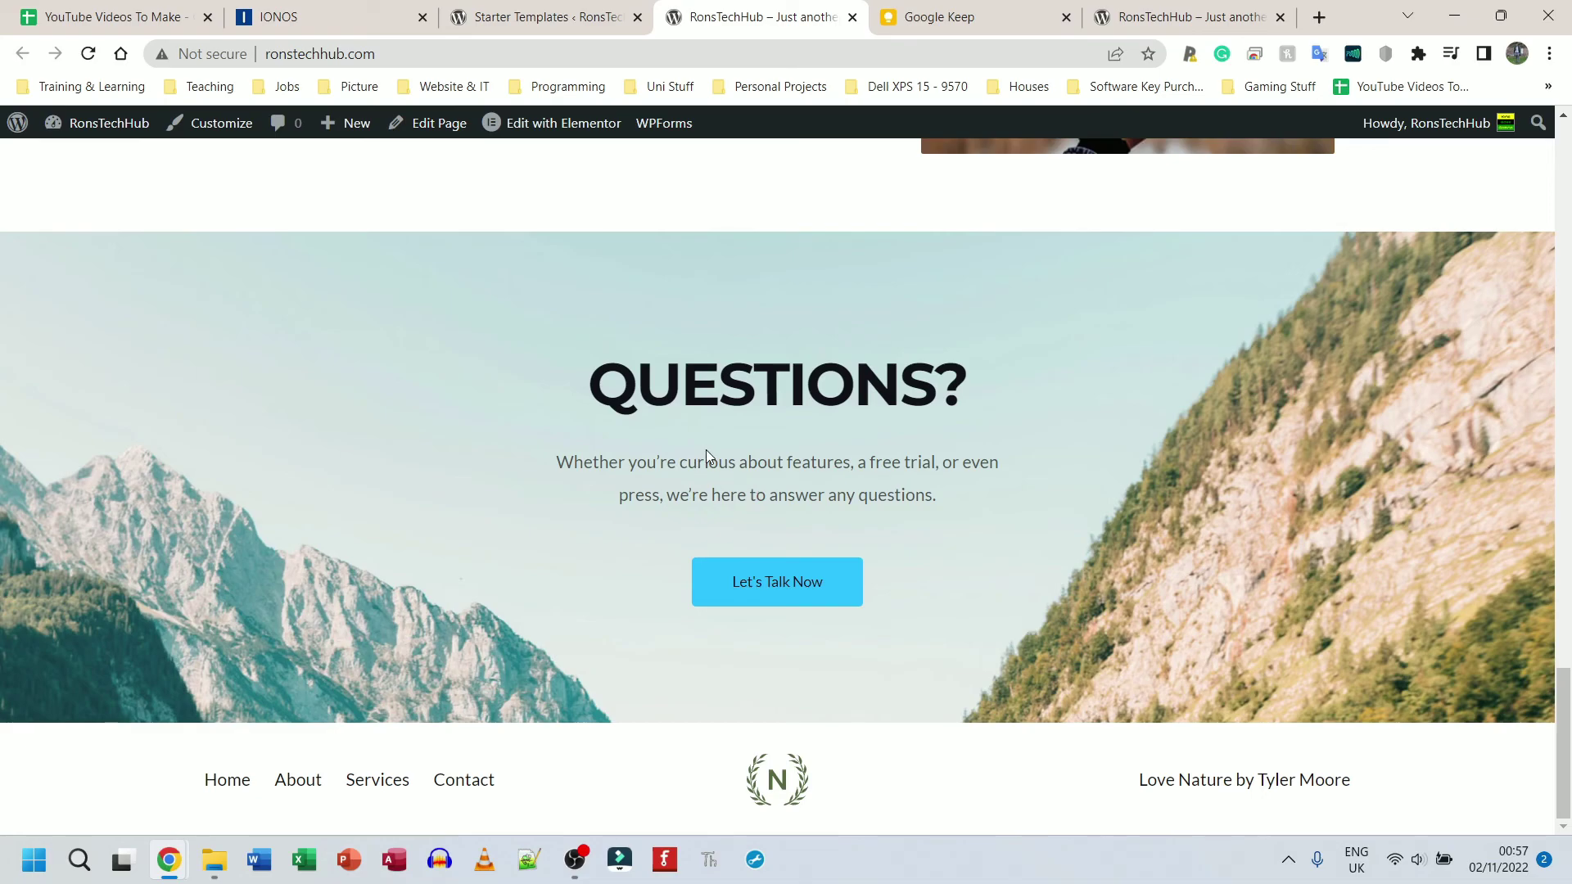
scroll(863, 465, up, 9)
scroll(864, 465, up, 12)
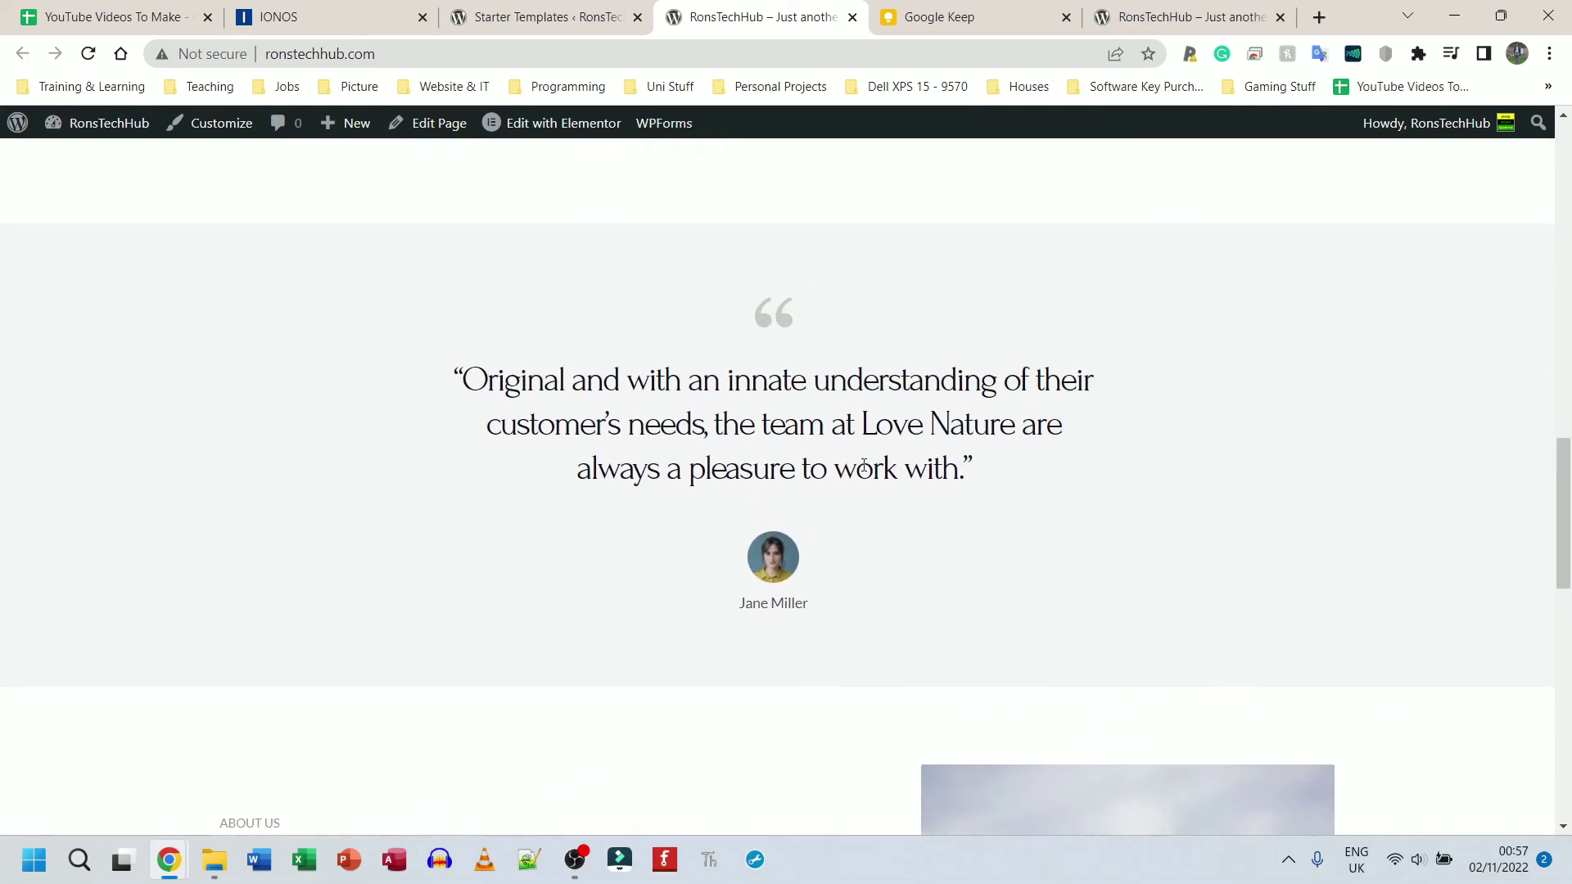